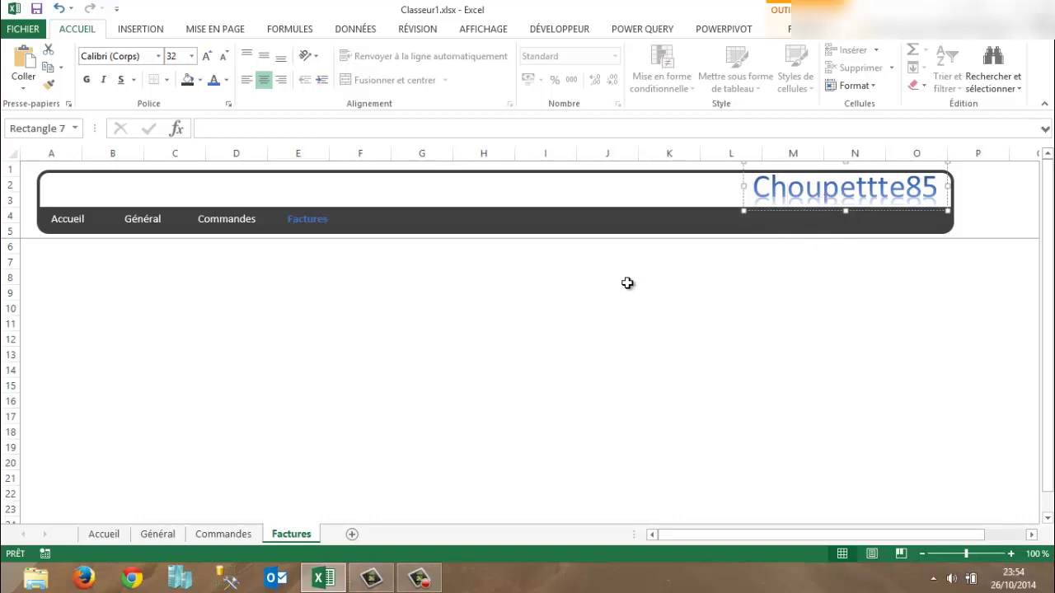
Step: Follow the banner's navigation links to examine the Accueil, Général and Commandes sheets of the finished workbook
click(597, 279)
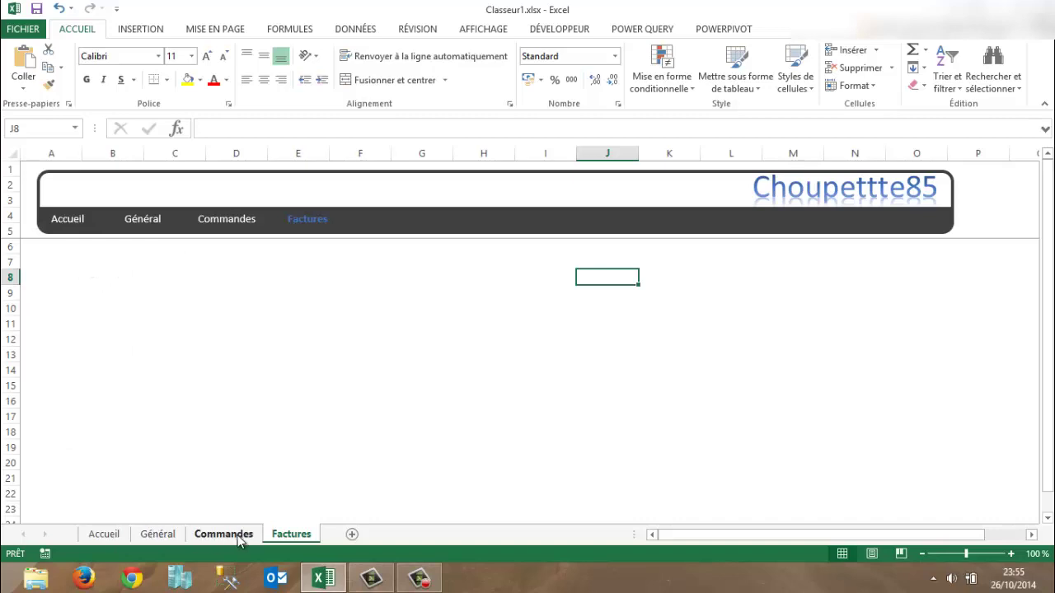
click(60, 220)
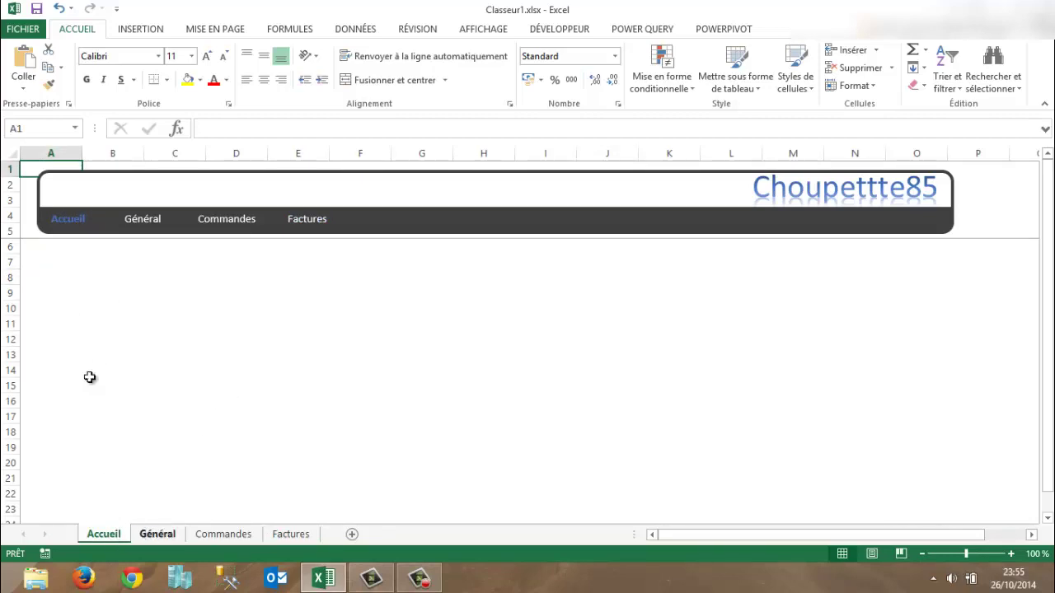
click(142, 220)
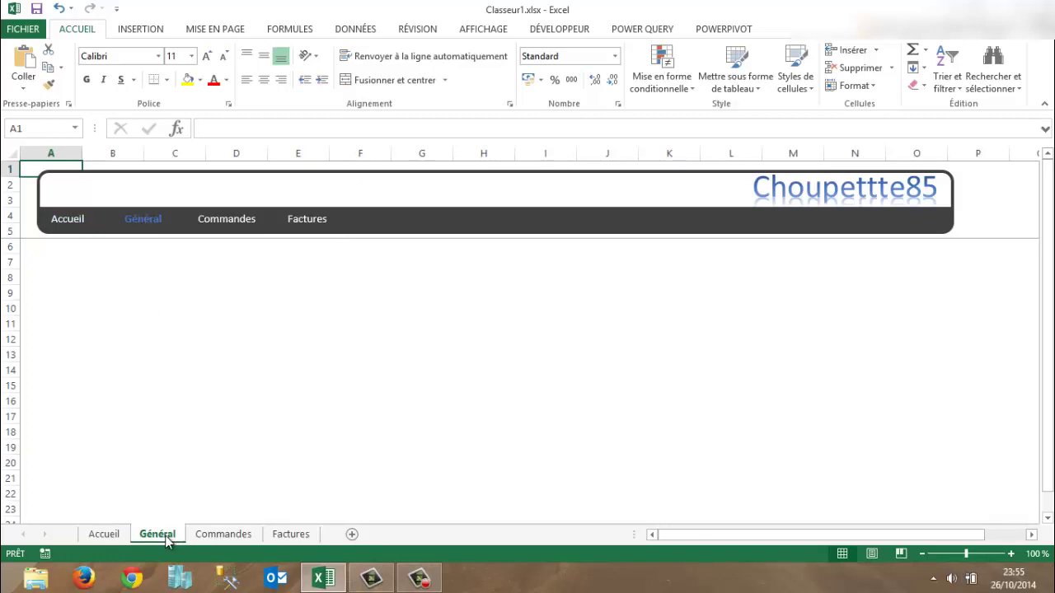
click(224, 219)
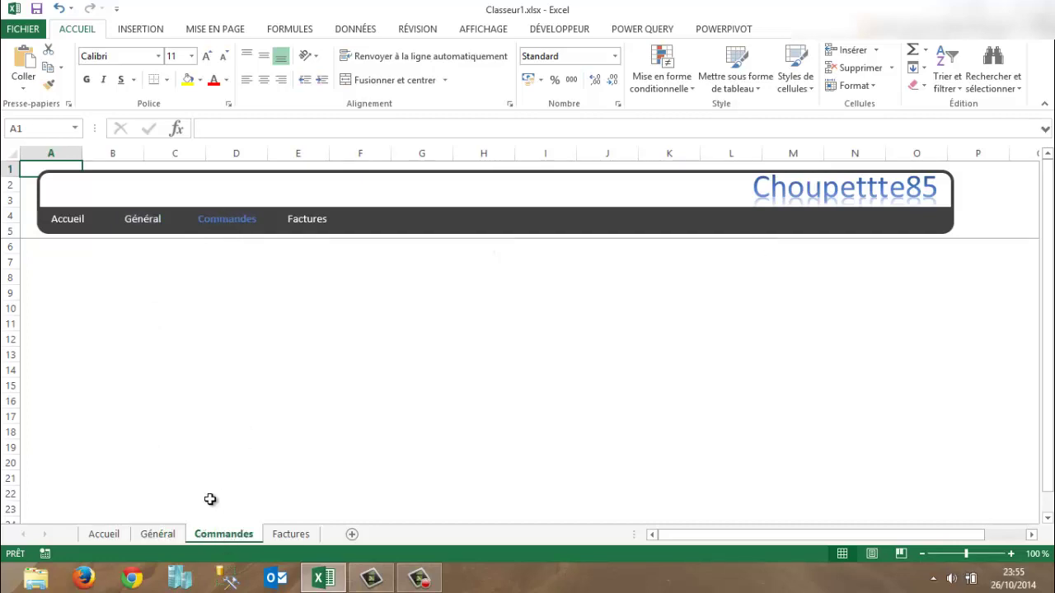
click(220, 216)
click(222, 244)
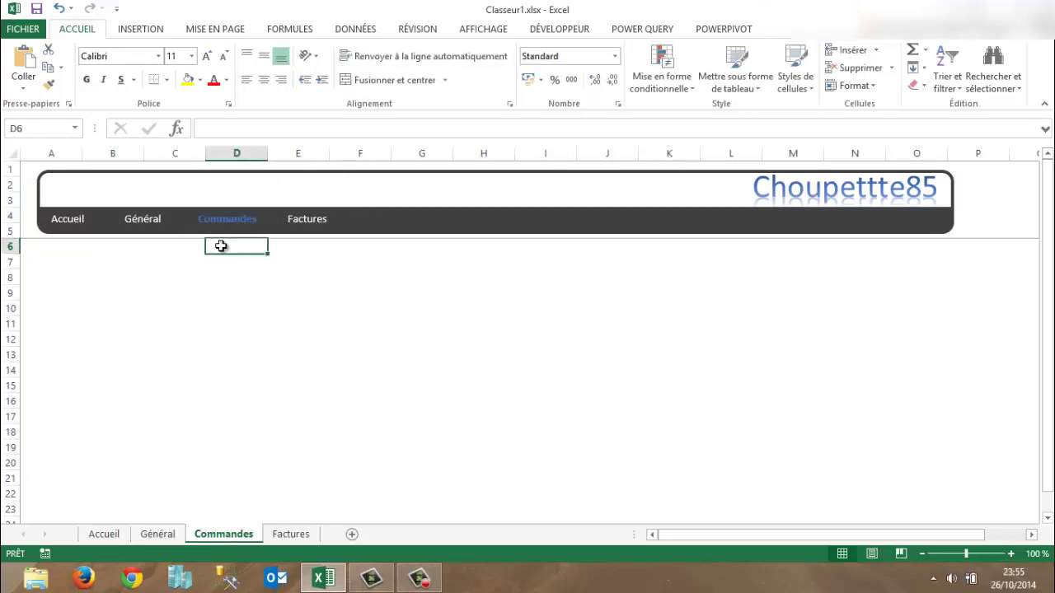
right_click(229, 536)
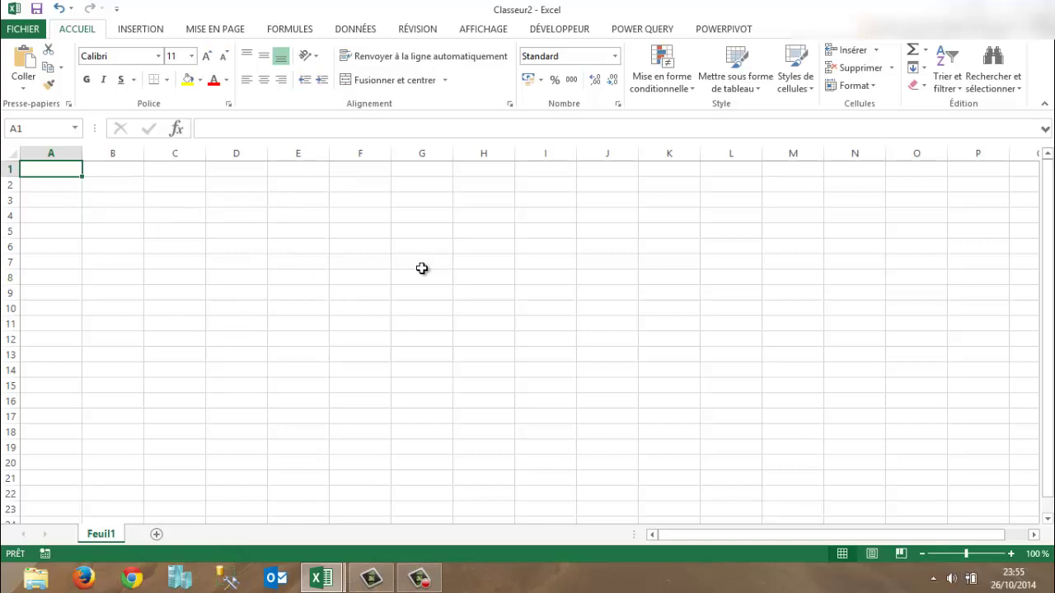
Step: Hide the gridlines on the new workbook's empty sheet
click(455, 280)
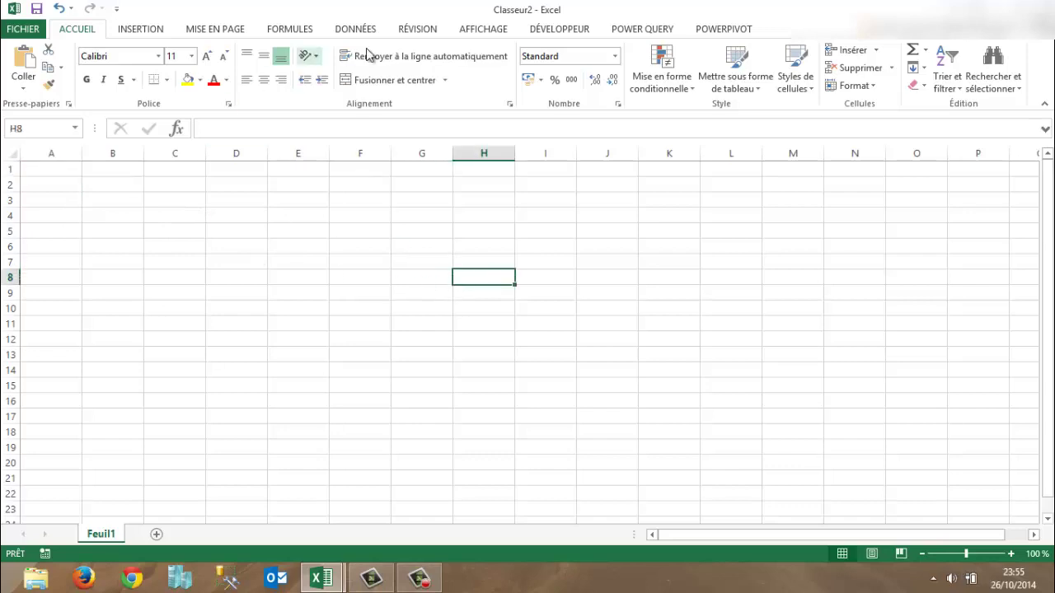
click(478, 32)
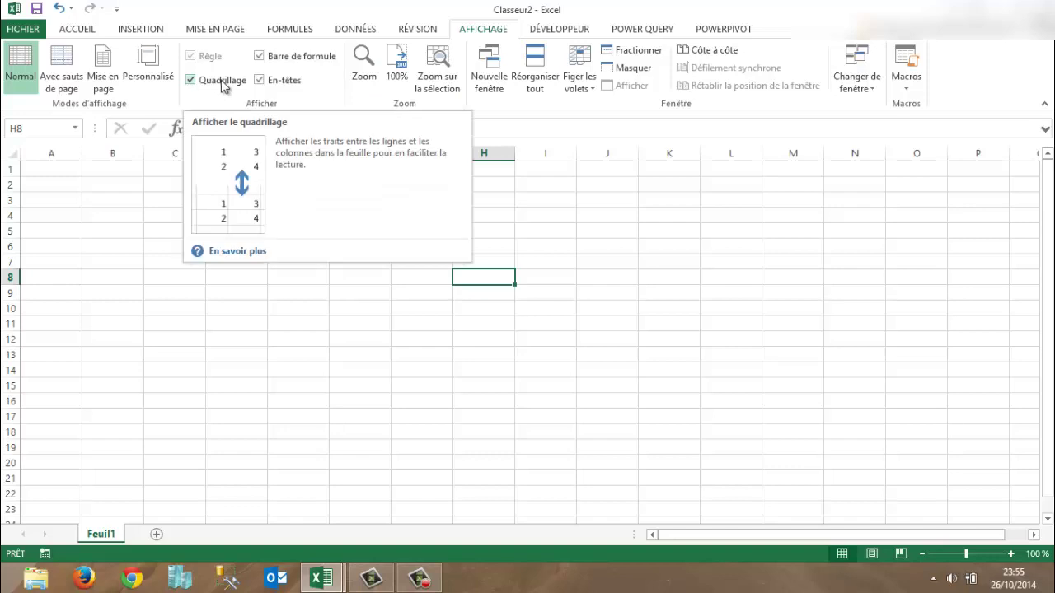
click(190, 83)
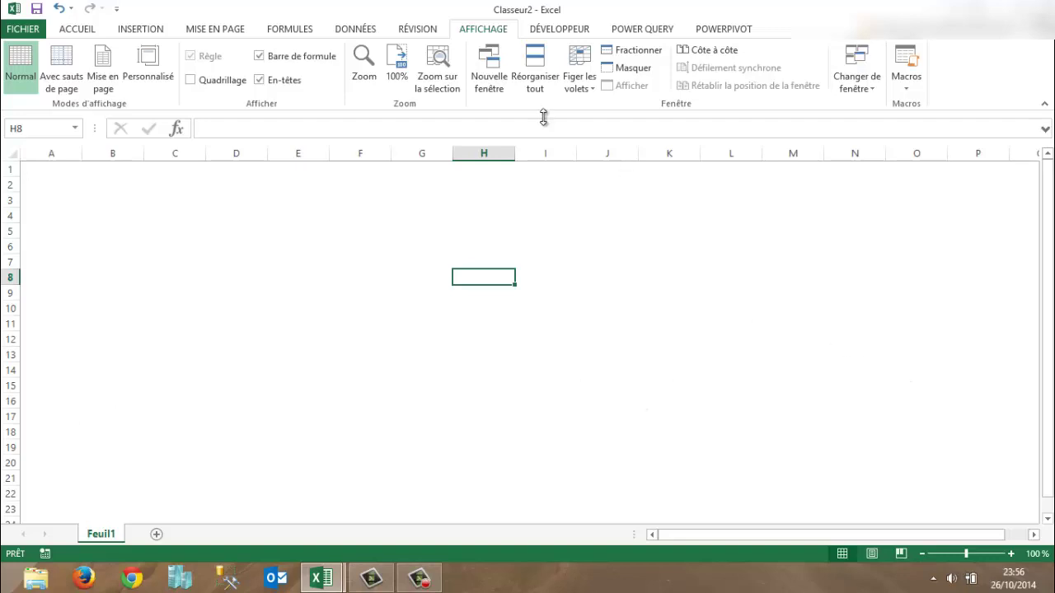
Step: Draw a rounded rectangle banner about 31.75 cm wide and 2.12 cm high across columns A to O near the sheet's top
click(148, 33)
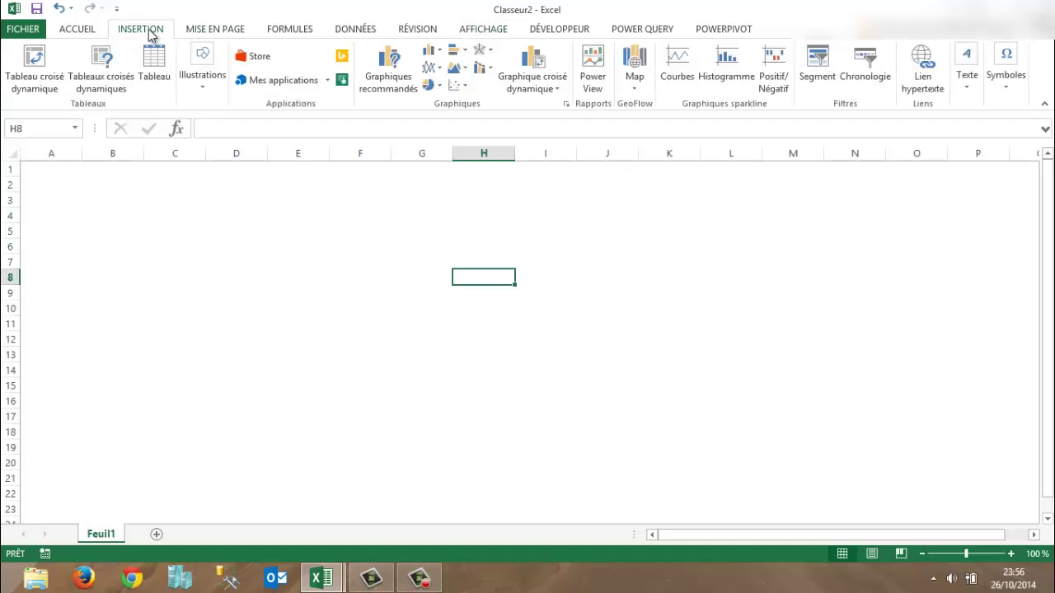
click(206, 96)
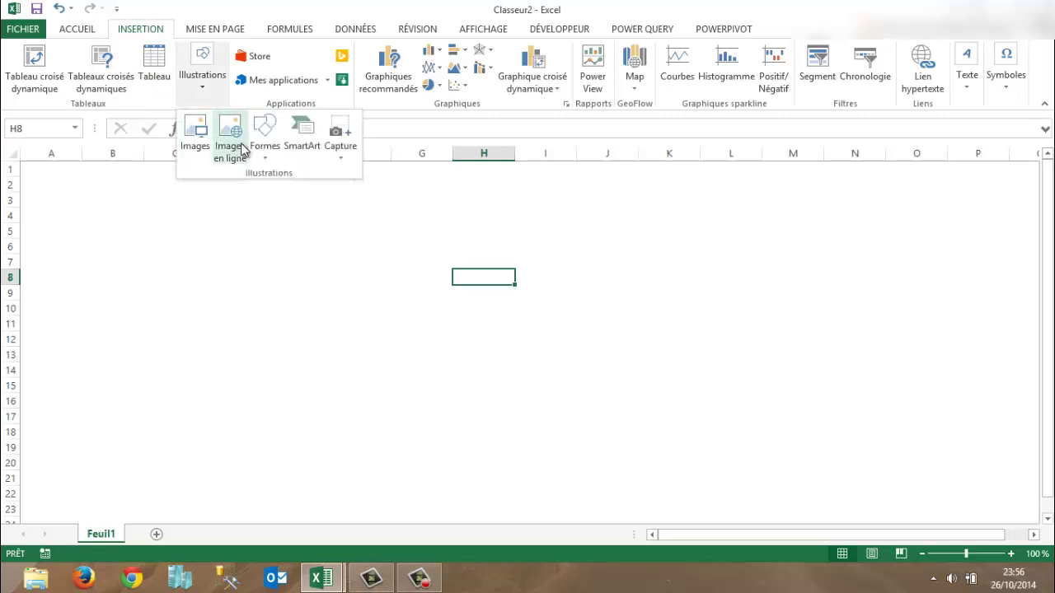
click(269, 153)
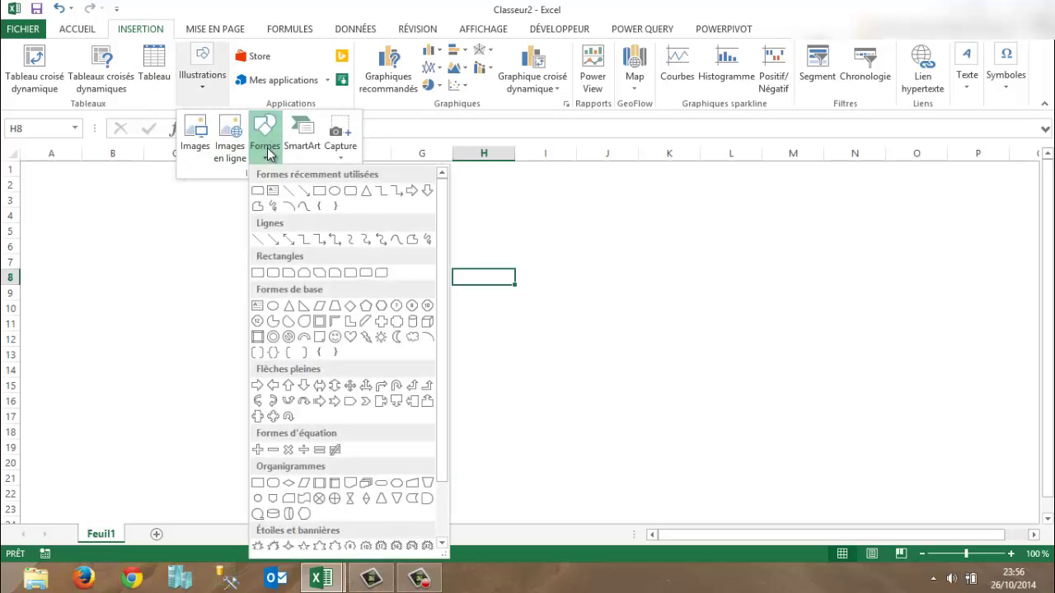
click(273, 274)
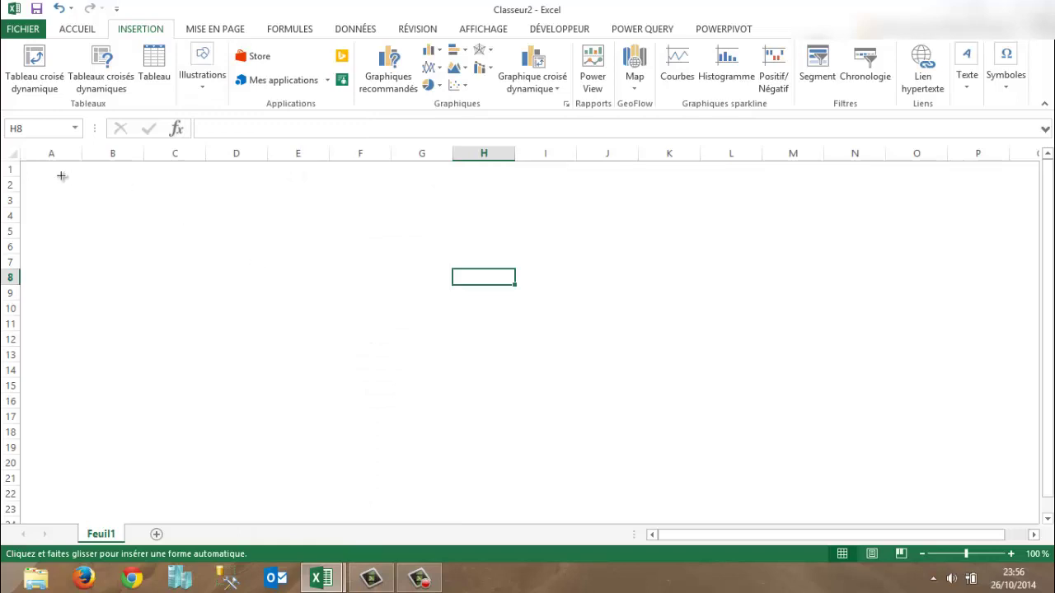
drag(35, 173, 954, 236)
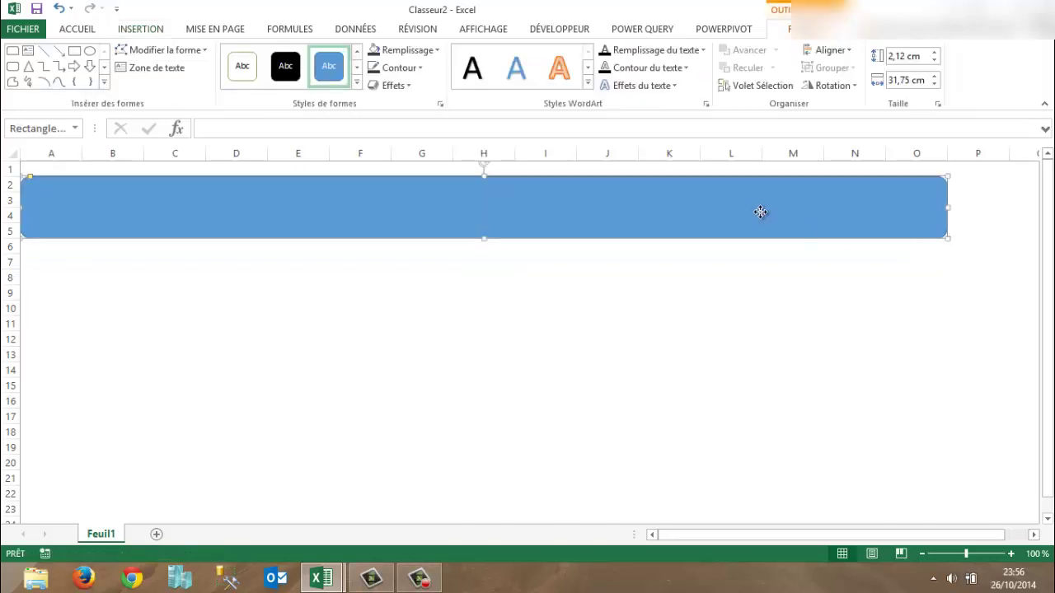
Step: Move the banner up slightly into row 1 and stretch its lower edge to a height of about 2.36 cm
drag(760, 212, 761, 205)
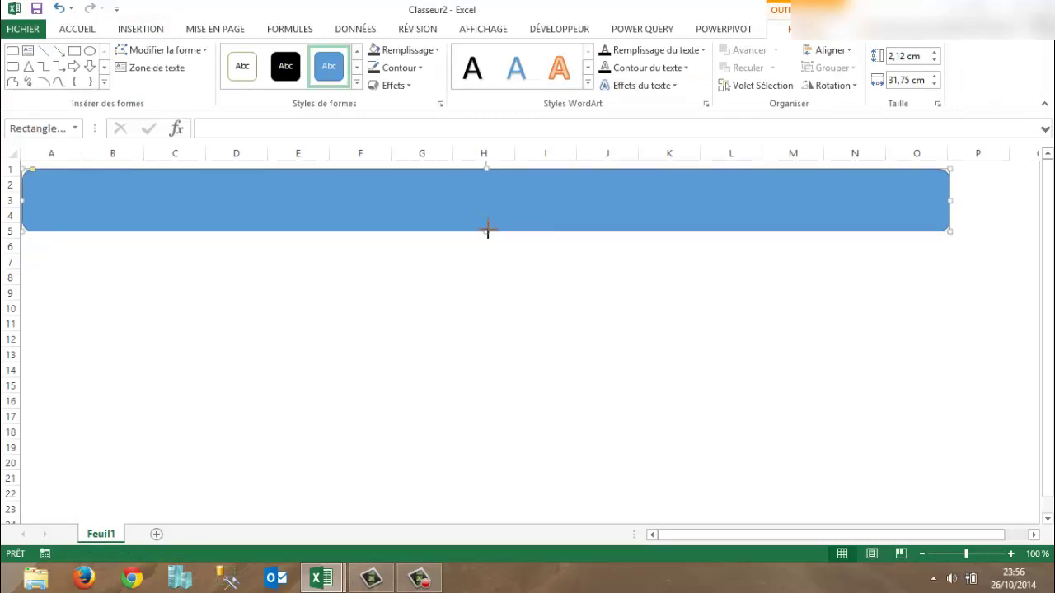
drag(487, 230, 490, 238)
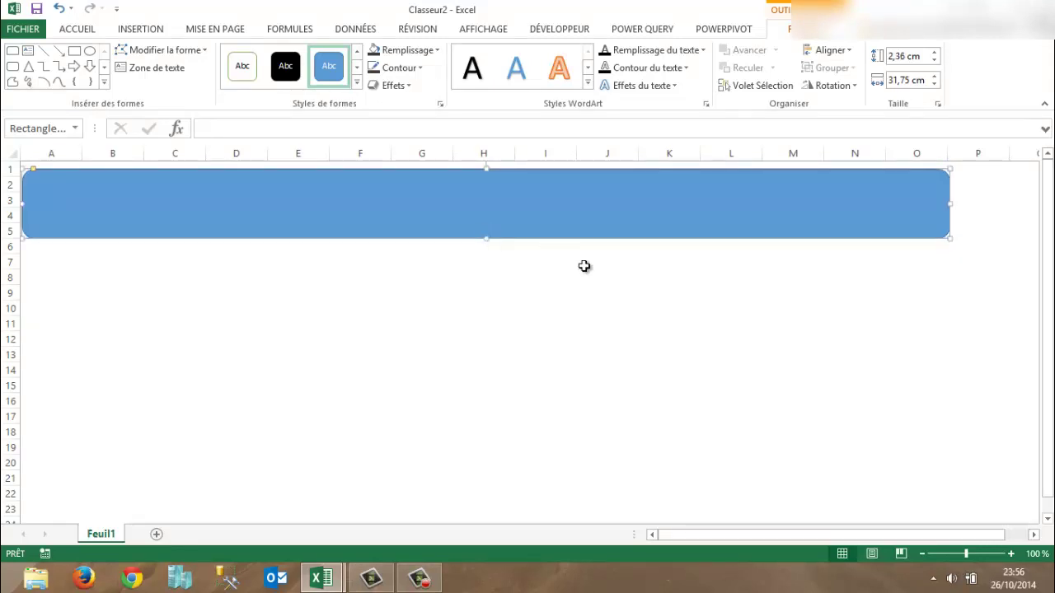
click(625, 287)
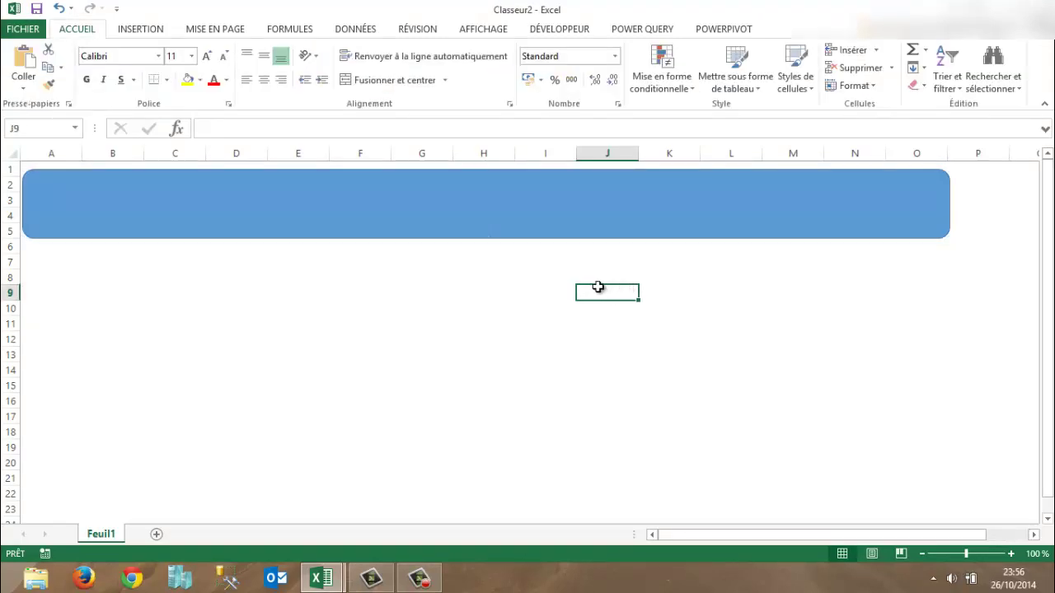
Step: Apply the preset shape style with a white fill and green outline to the banner
click(349, 209)
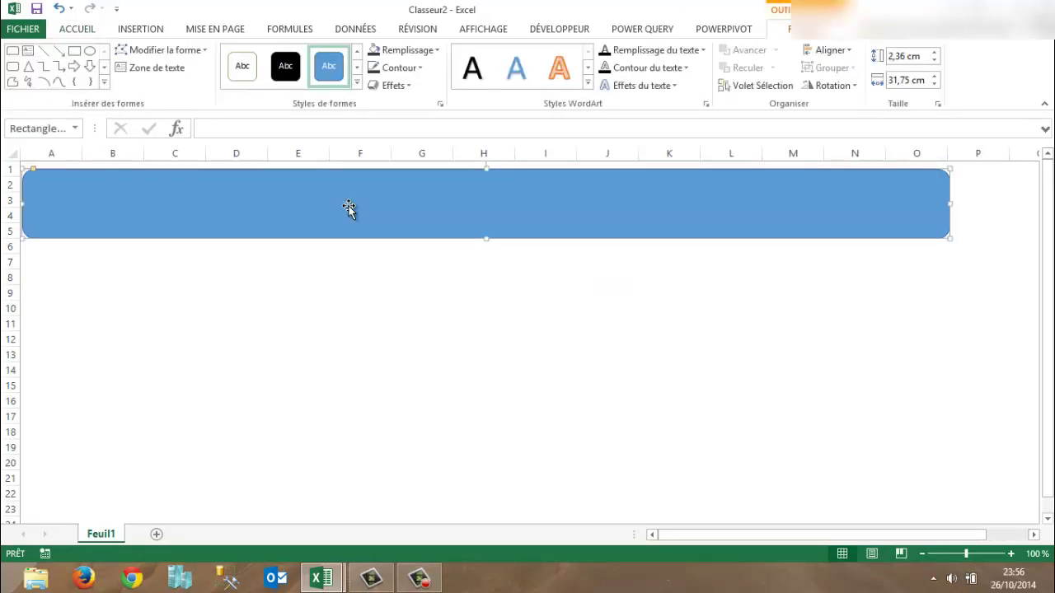
click(247, 66)
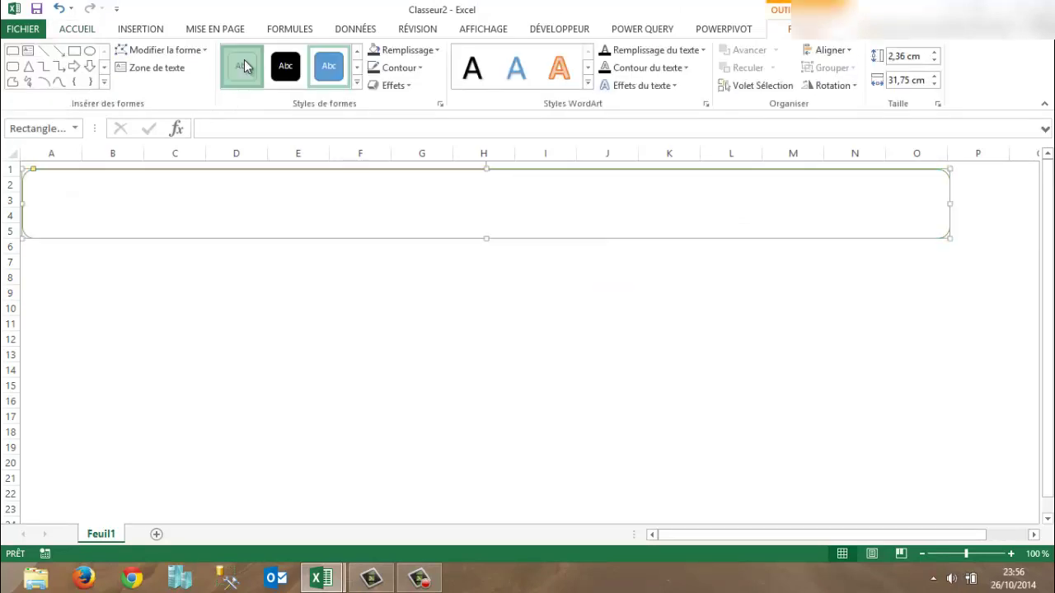
click(408, 49)
click(699, 369)
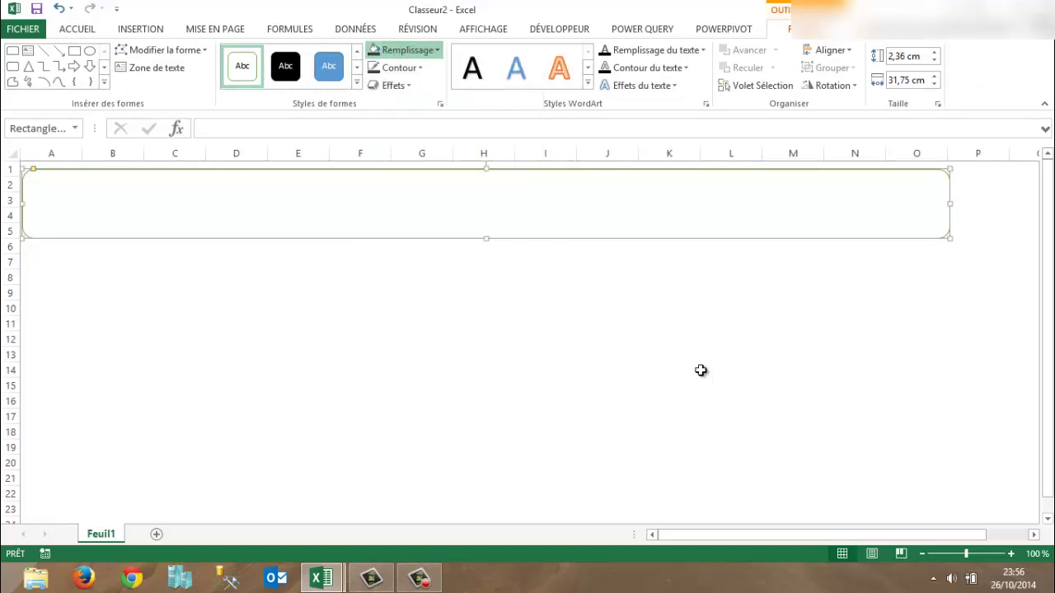
Step: Set the banner's outline to dark grey with a thickness of 3 pt
click(420, 70)
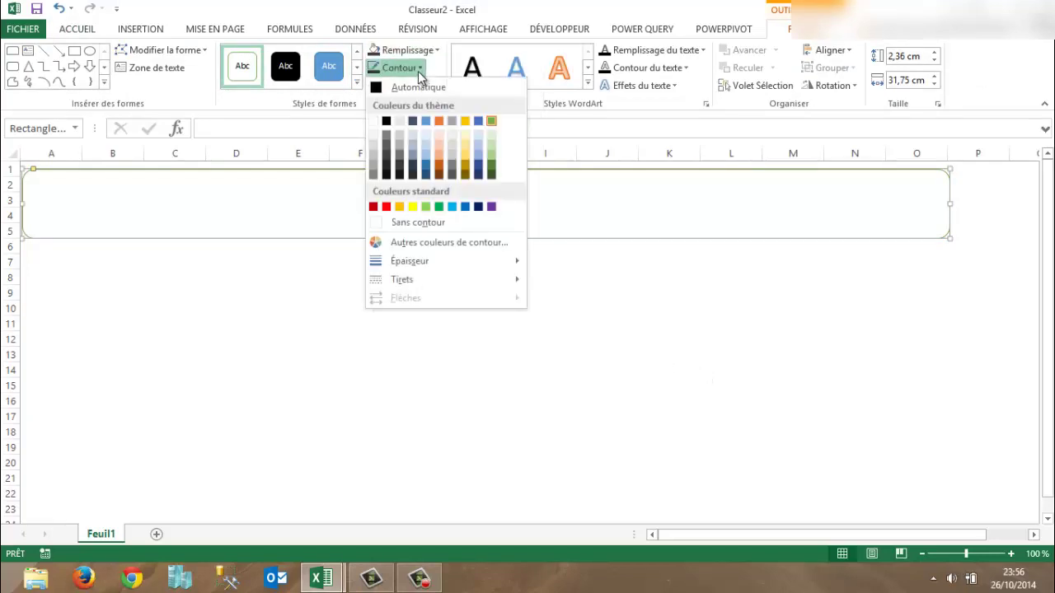
click(385, 151)
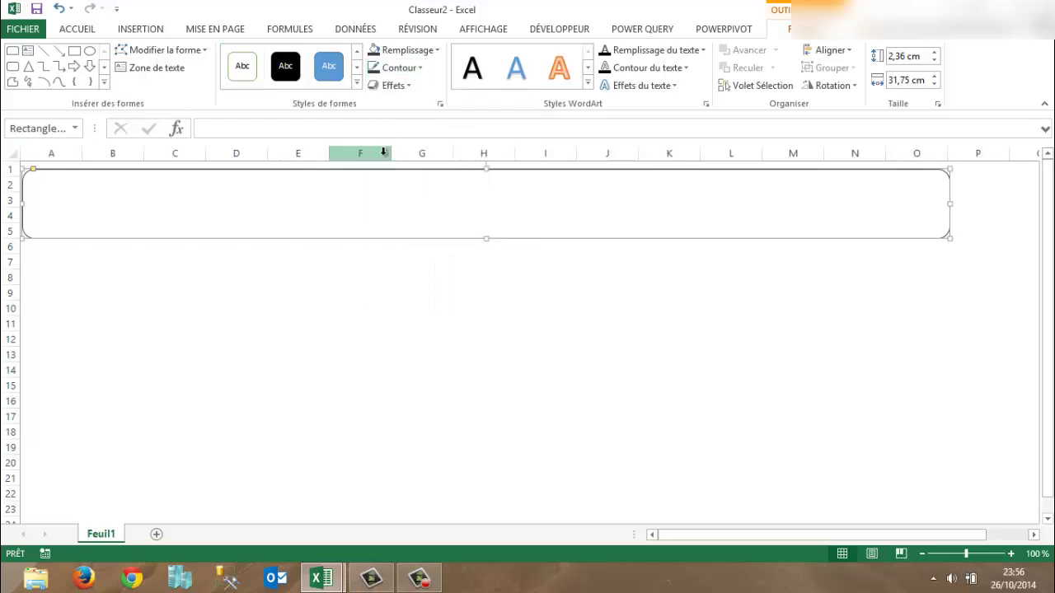
click(417, 68)
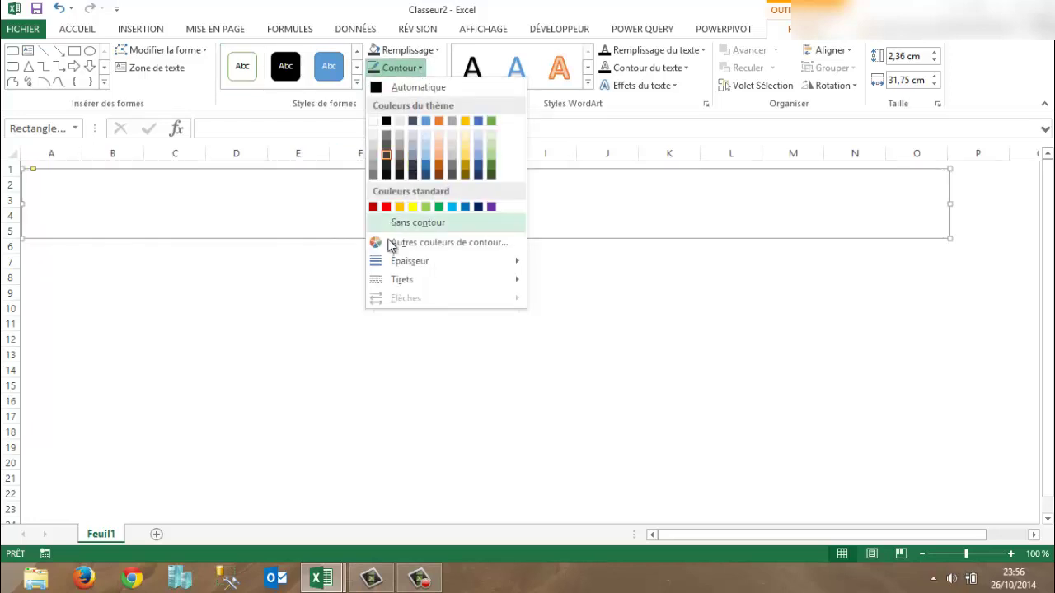
mouse_move(407, 262)
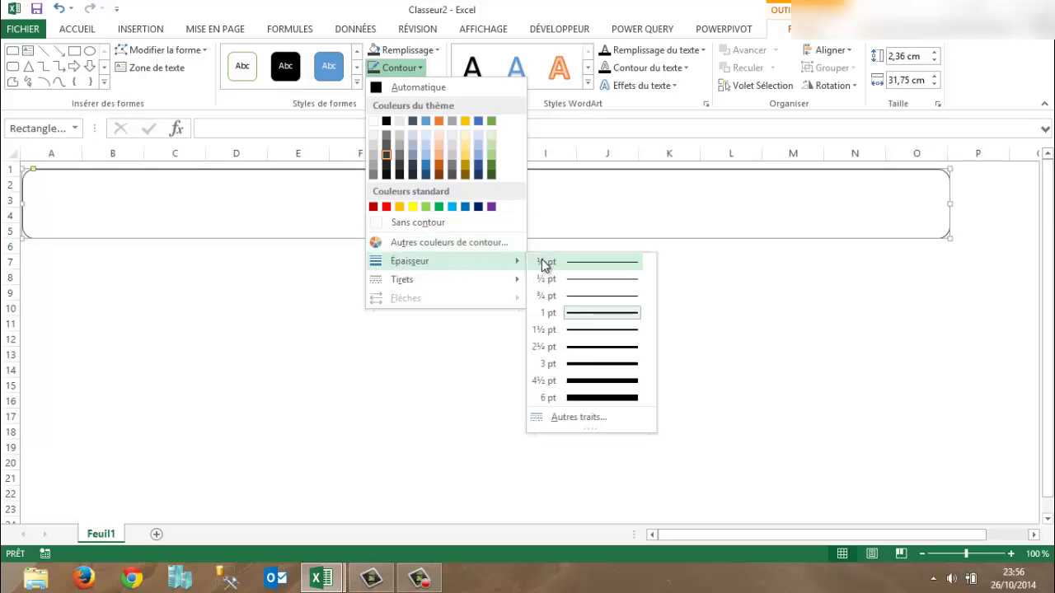
click(583, 363)
click(482, 325)
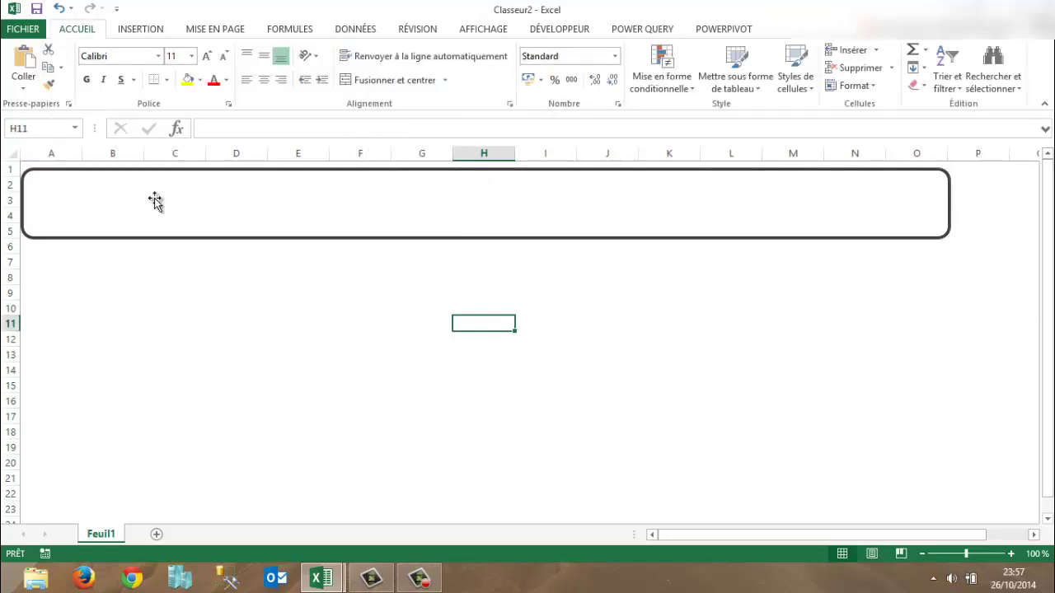
Step: Move through column C down past row 40 and back to row 1 to check how the banner behaves when scrolling
click(13, 250)
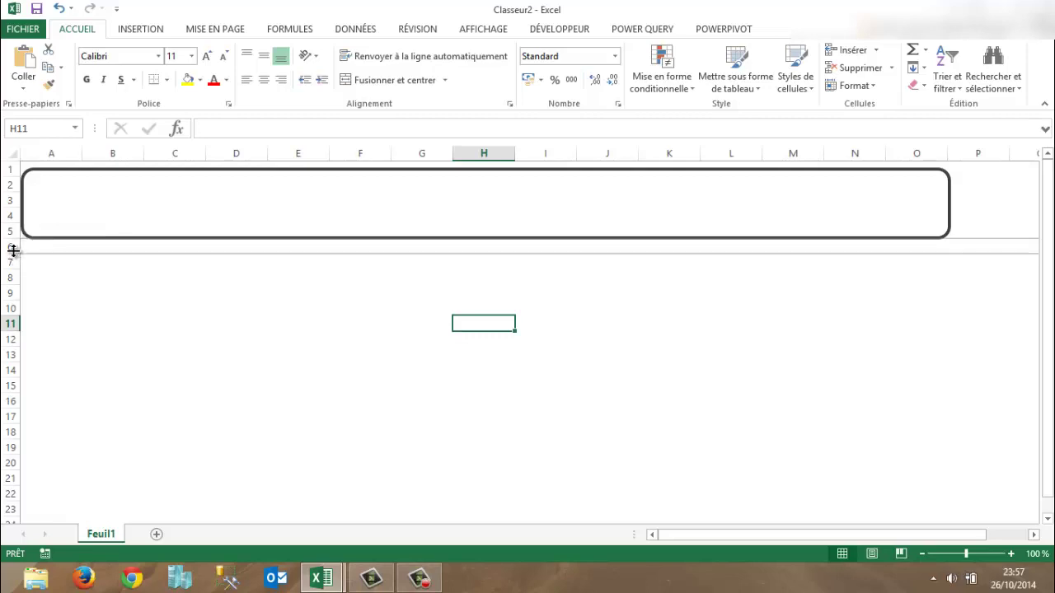
click(13, 251)
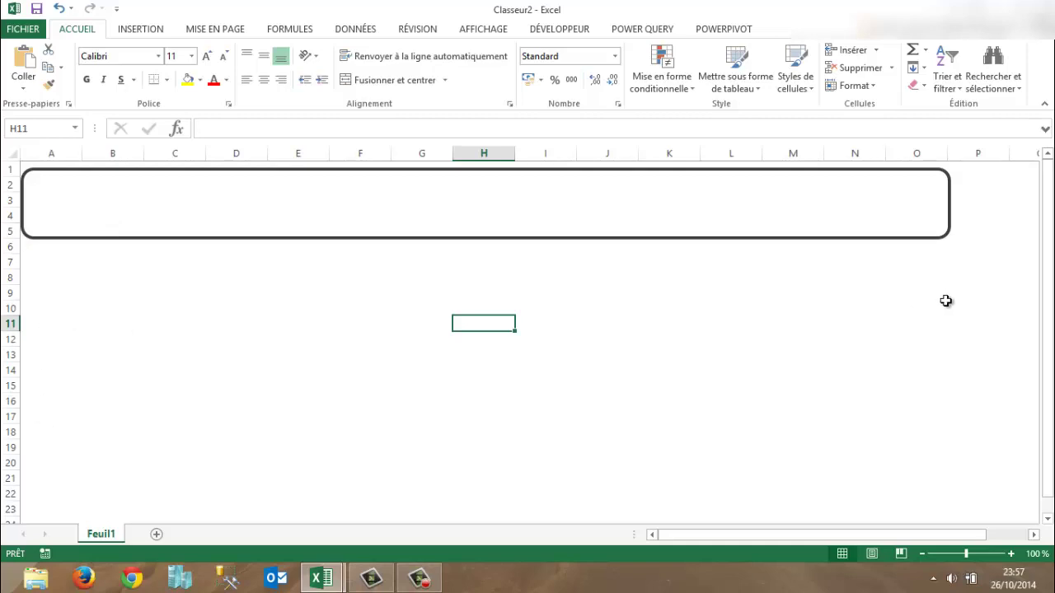
click(175, 294)
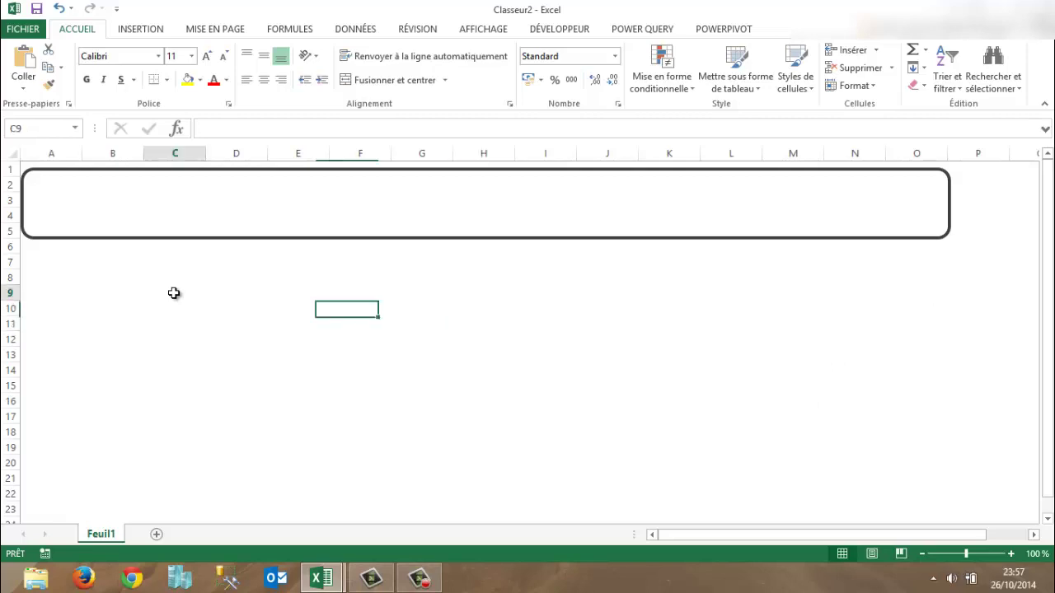
key(Down)
key(Down)
key(Down)
key(Down)
key(Down)
key(Down)
key(Down)
key(Down)
key(Down)
key(Down)
key(Down)
key(Down)
key(Down)
key(Down)
key(Down)
key(Down)
key(Down)
key(Down)
key(Down)
key(Down)
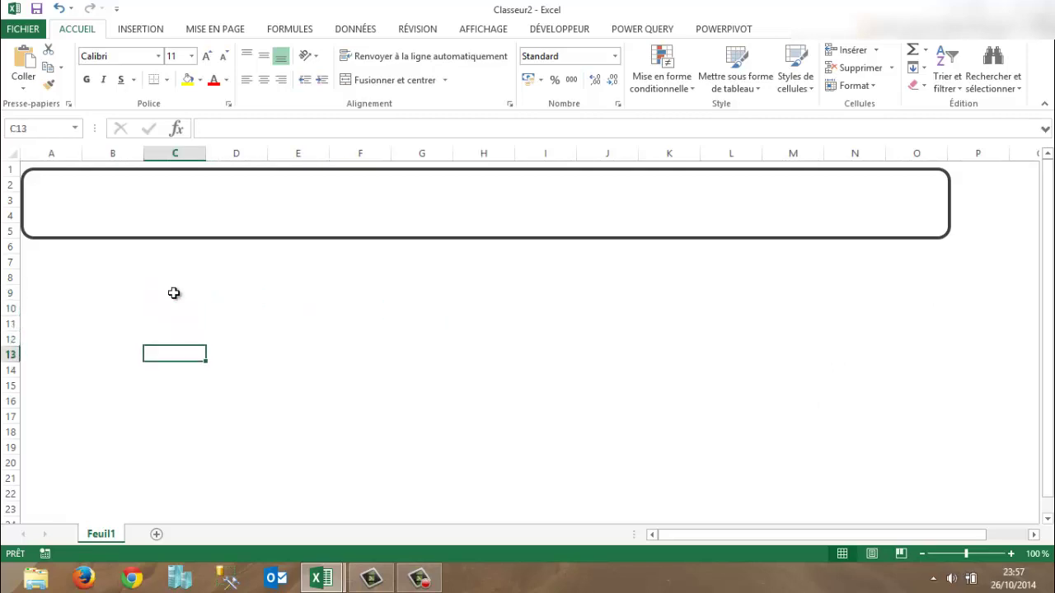
key(Down)
key(Down)
key(Down)
key(Down)
key(Down)
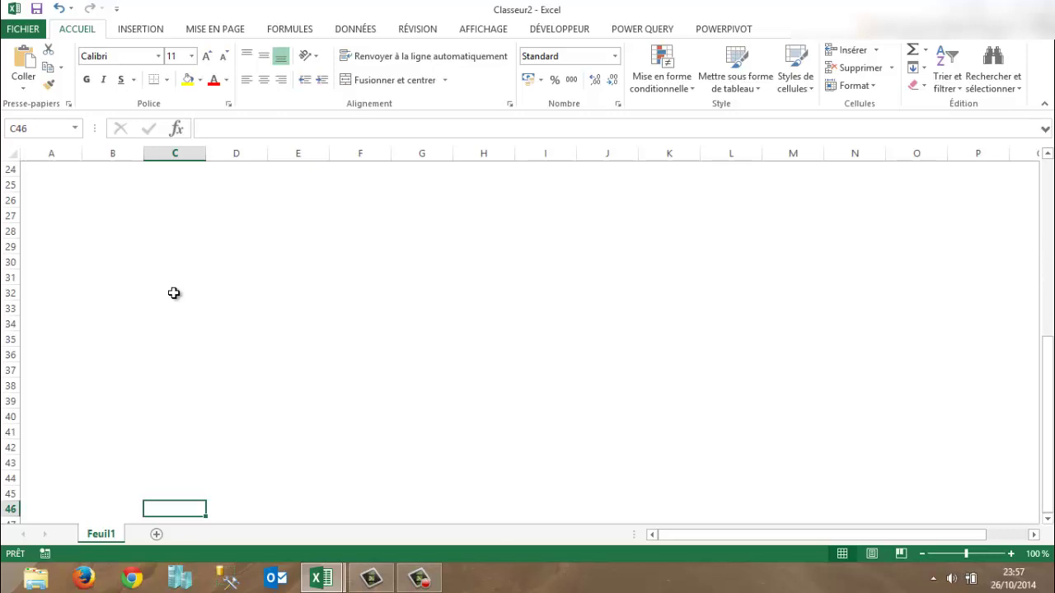
key(Up)
key(Up)
key(Up)
key(Up)
key(Up)
key(Up)
key(Up)
key(Up)
key(Up)
key(Up)
key(Up)
key(Up)
key(Up)
key(Up)
key(Up)
key(Up)
key(Up)
key(Up)
key(Up)
key(Up)
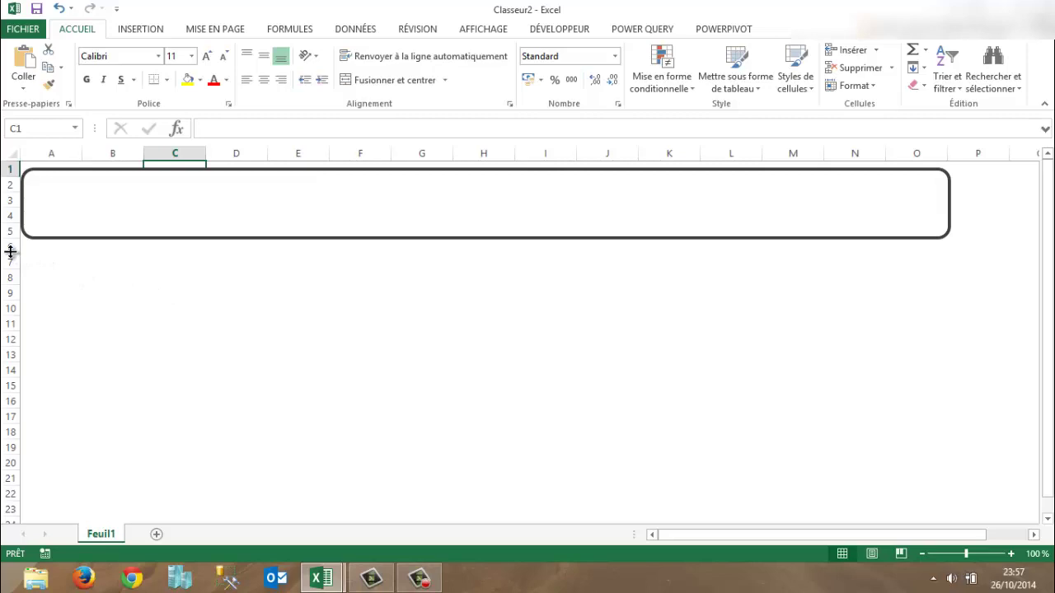
Step: Freeze the panes at row 6 so that rows 1 to 5 containing the banner stay fixed
click(278, 200)
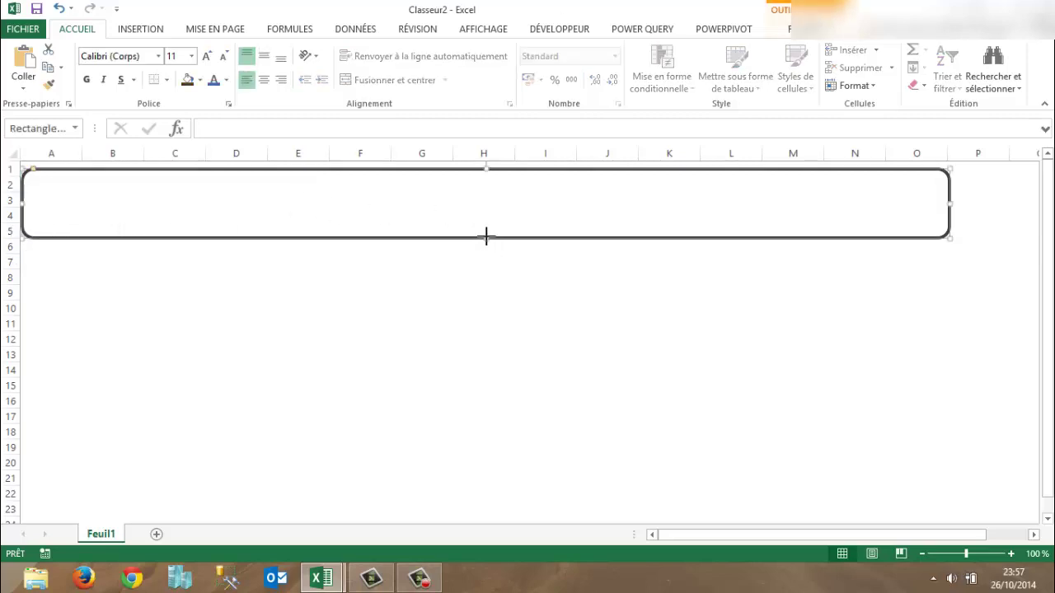
drag(486, 237, 480, 233)
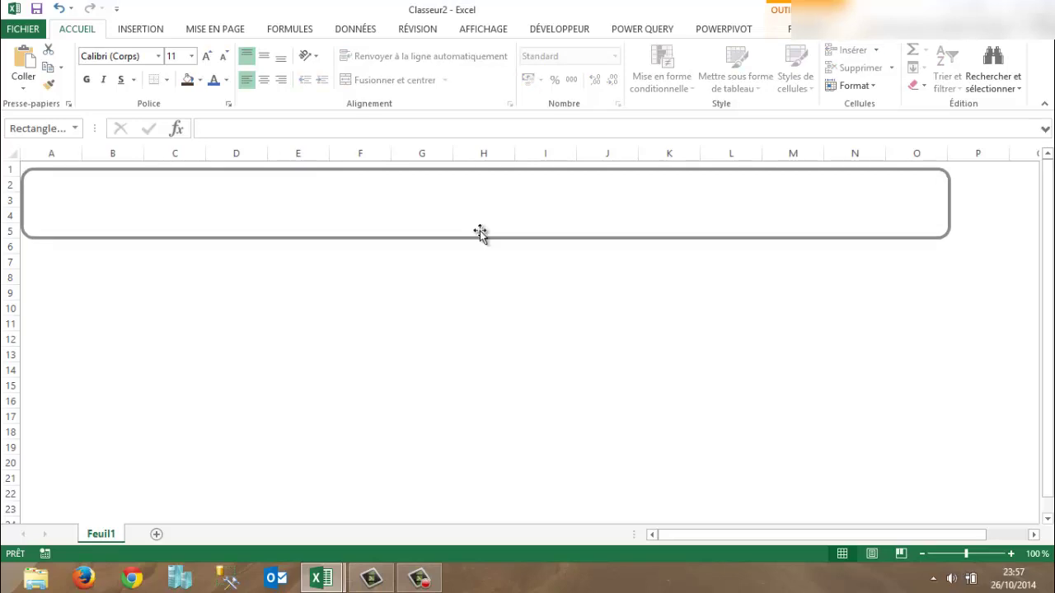
click(7, 246)
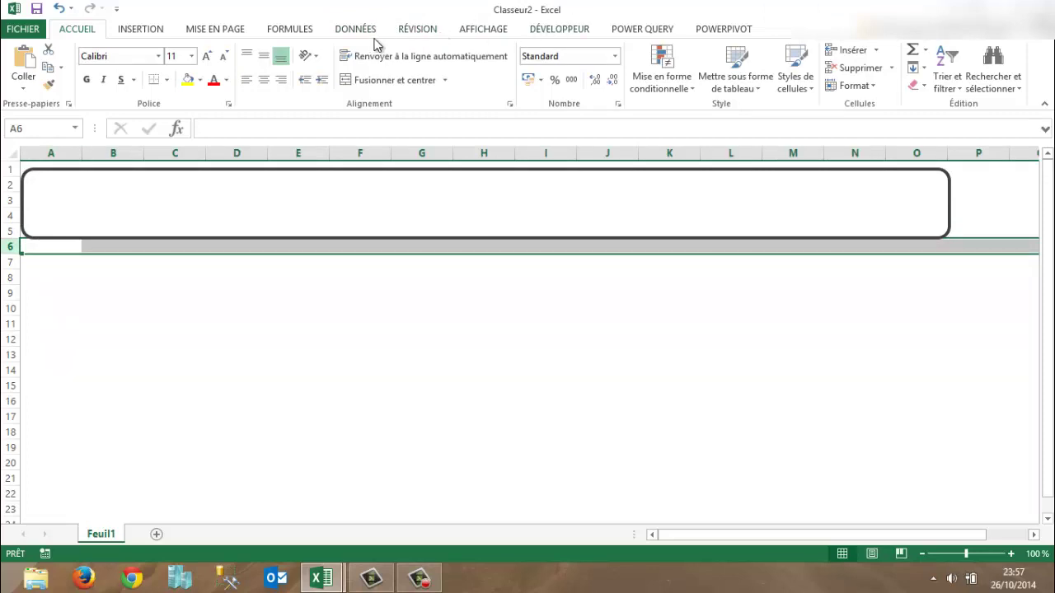
click(219, 33)
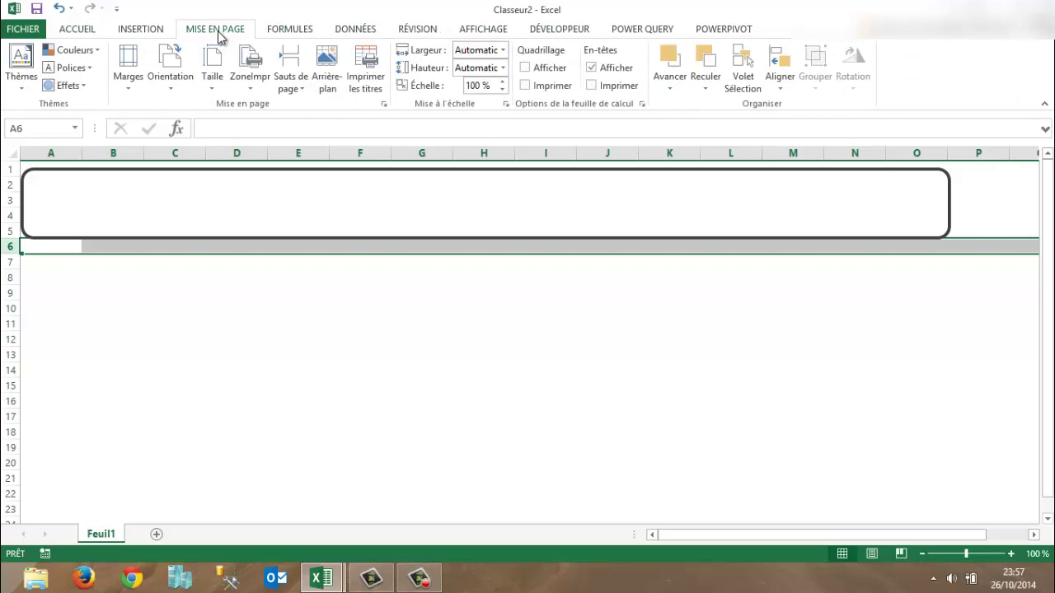
click(486, 30)
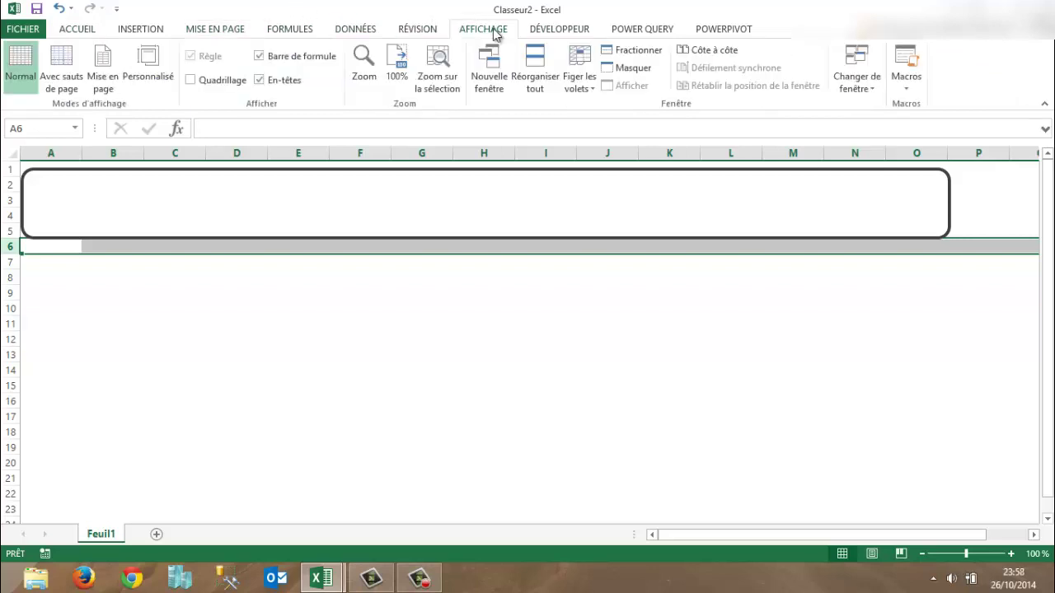
click(598, 90)
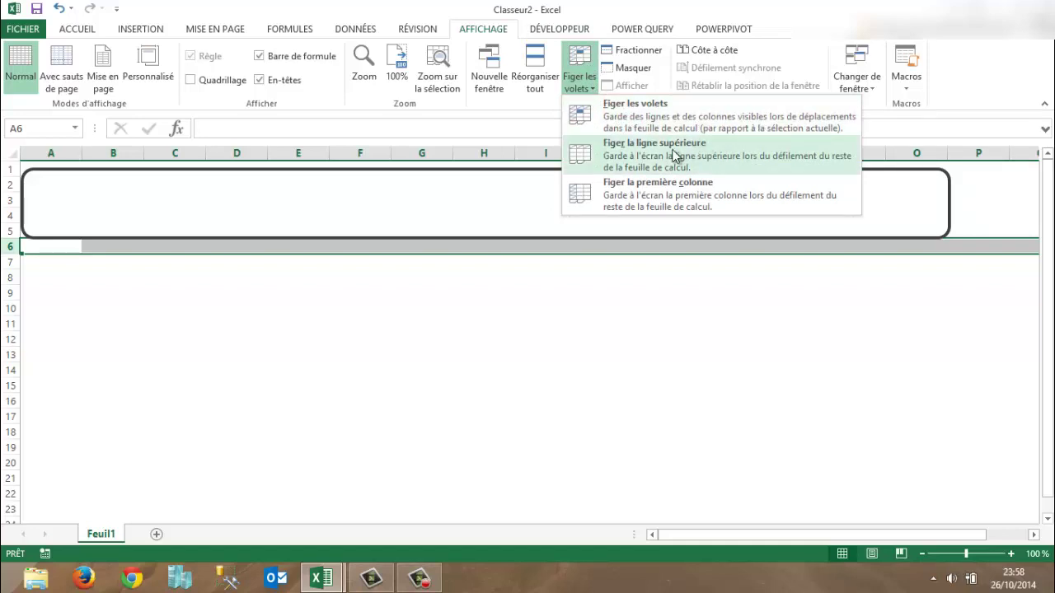
click(806, 128)
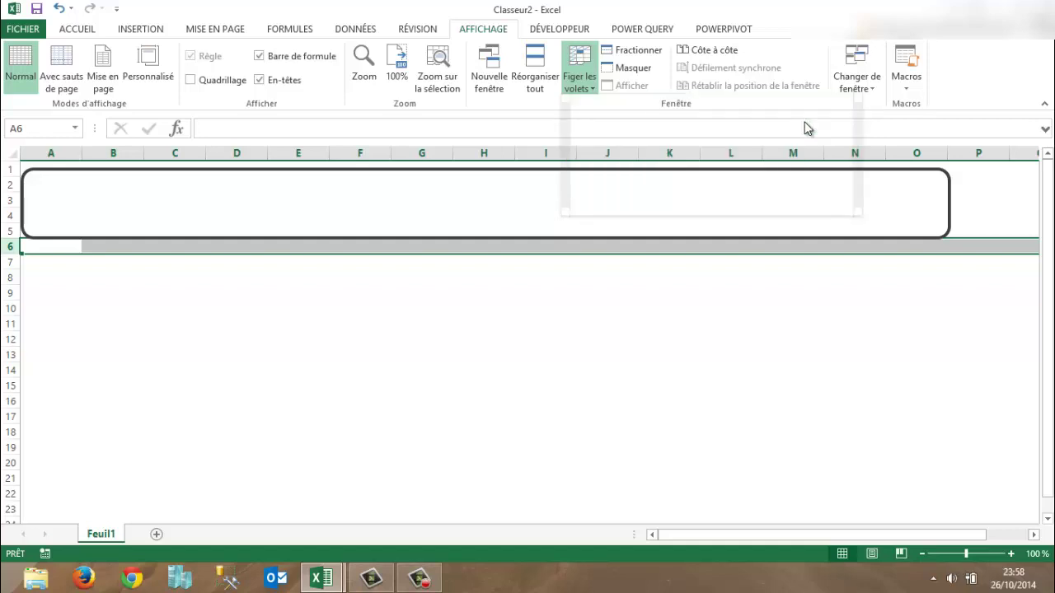
Step: Move through column I down past row 120 and back to row 1 to check the banner with the panes frozen
click(533, 339)
key(Down)
key(Down)
key(Down)
key(Down)
key(Down)
key(Down)
key(Down)
key(Down)
key(Down)
key(Down)
key(Down)
key(Down)
key(Down)
key(Down)
key(Down)
key(Down)
key(Down)
key(Down)
key(Down)
key(Down)
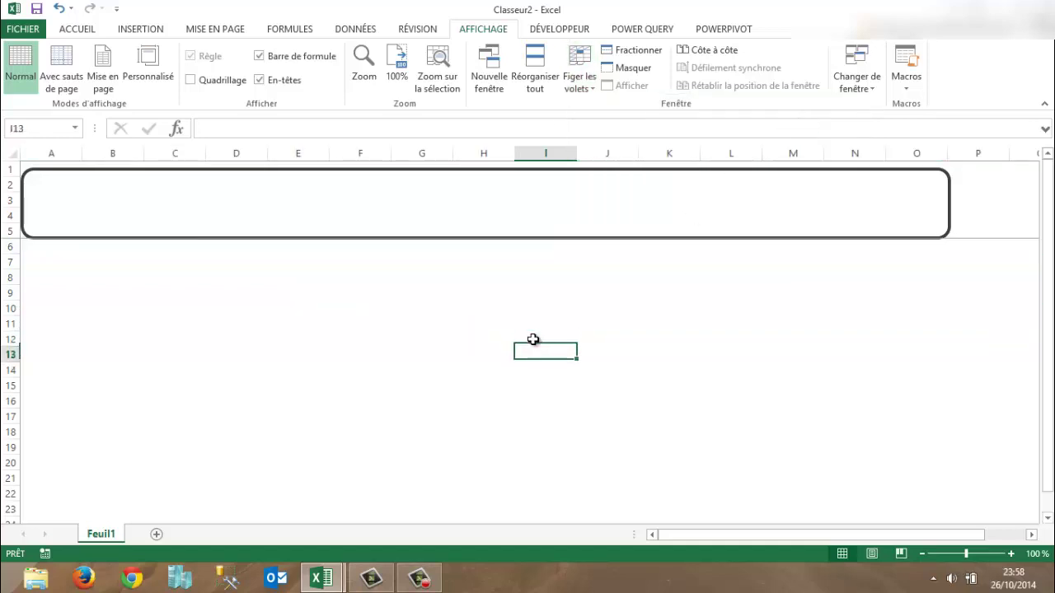
key(Down)
key(Down)
key(Down)
key(Down)
key(Down)
key(Down)
key(Down)
key(Down)
key(Down)
key(Down)
key(Down)
key(Down)
key(Down)
key(Down)
key(Down)
key(Down)
key(Down)
key(Down)
key(Down)
key(Down)
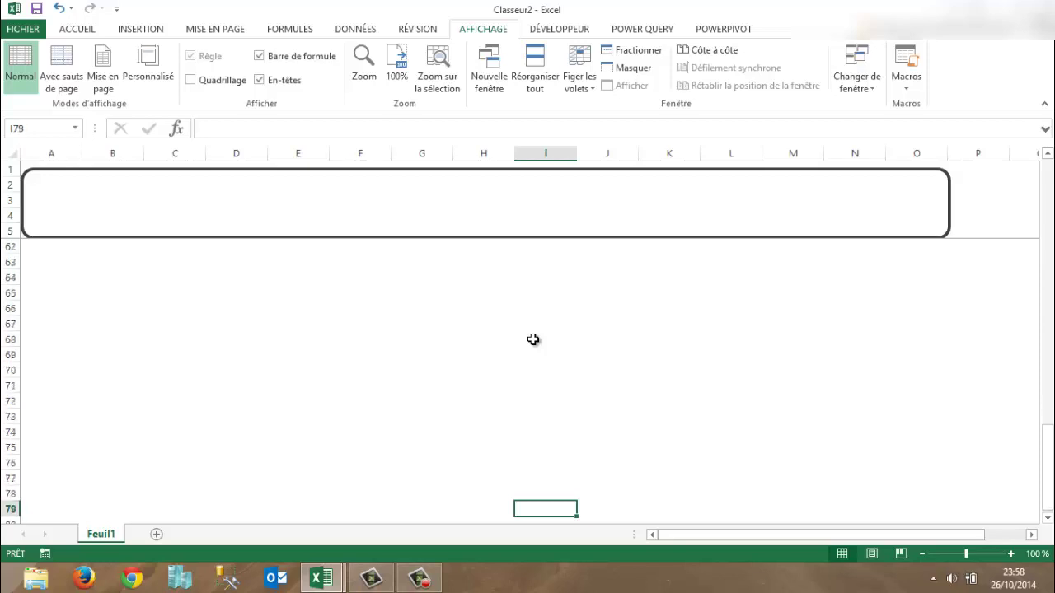
key(Down)
key(Down)
key(Down)
key(Down)
key(Down)
key(Down)
key(Down)
key(Down)
key(Down)
key(Down)
key(Down)
key(Down)
key(Down)
key(Down)
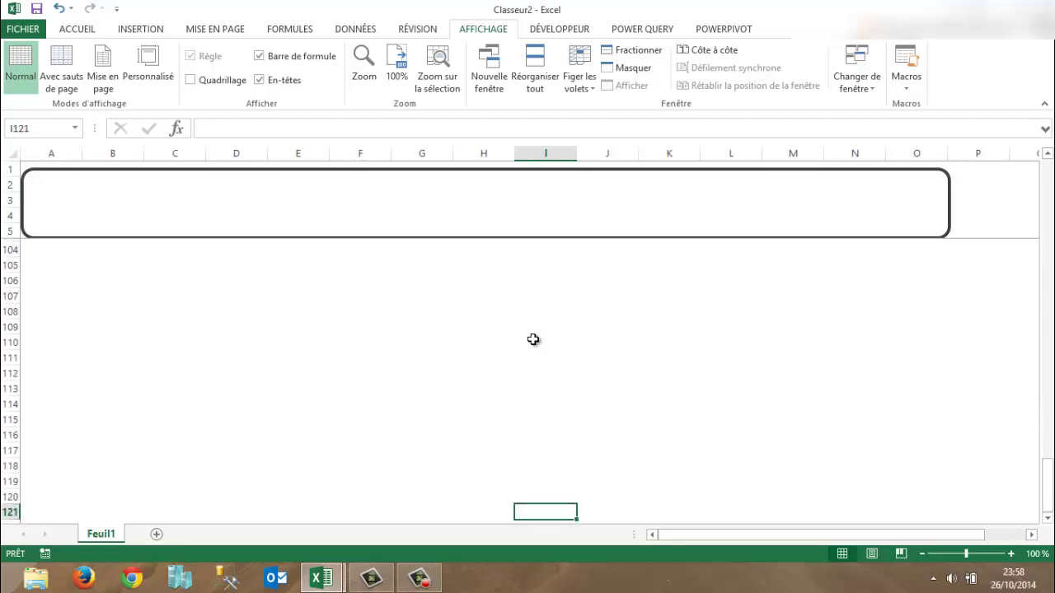
key(Up)
key(Up)
key(Up)
key(Up)
key(Up)
key(Up)
key(Up)
key(Up)
key(Up)
key(Up)
key(Up)
key(Up)
key(Up)
key(Up)
key(Up)
key(Up)
key(Up)
key(Up)
key(Up)
key(Up)
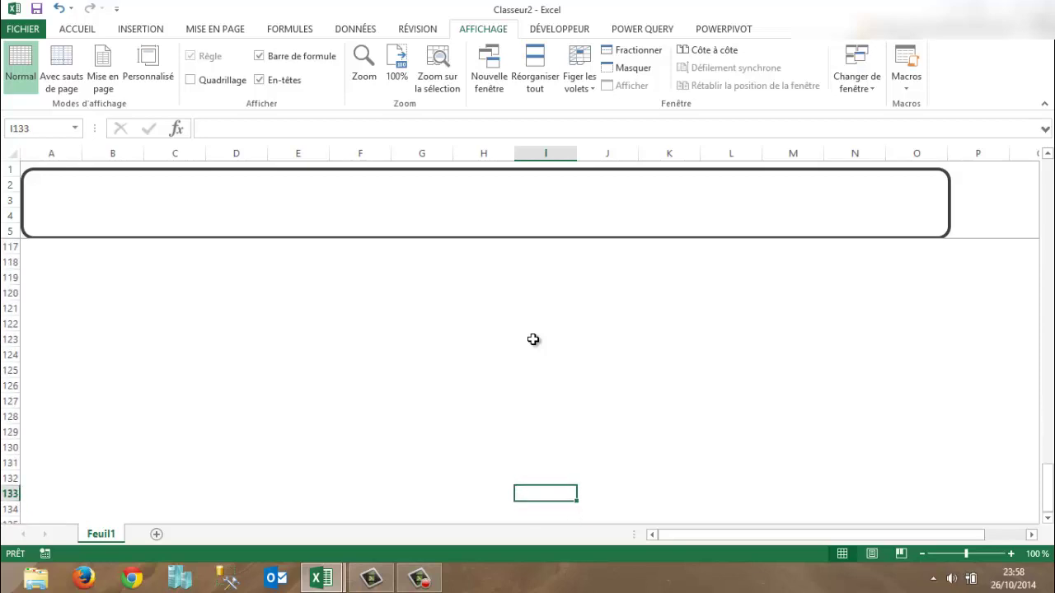
key(Up)
key(Up)
key(Up)
key(Up)
key(Up)
key(Up)
key(Up)
key(Up)
key(Up)
key(Up)
key(Up)
key(Up)
key(Up)
key(Up)
key(Up)
key(Up)
key(Up)
key(Up)
key(Up)
key(Up)
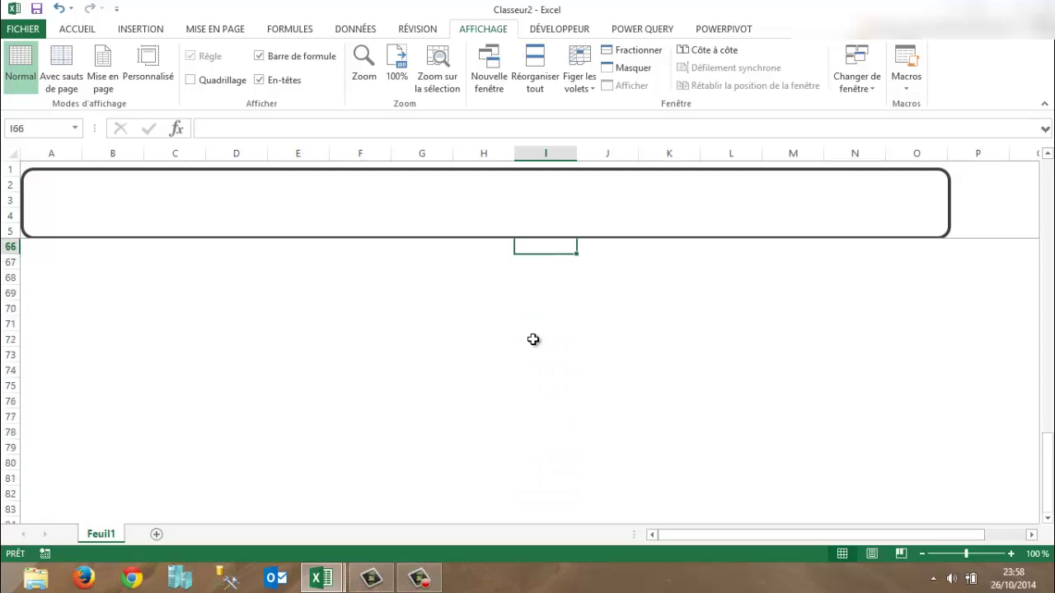
key(Up)
key(Up)
key(Up)
key(Up)
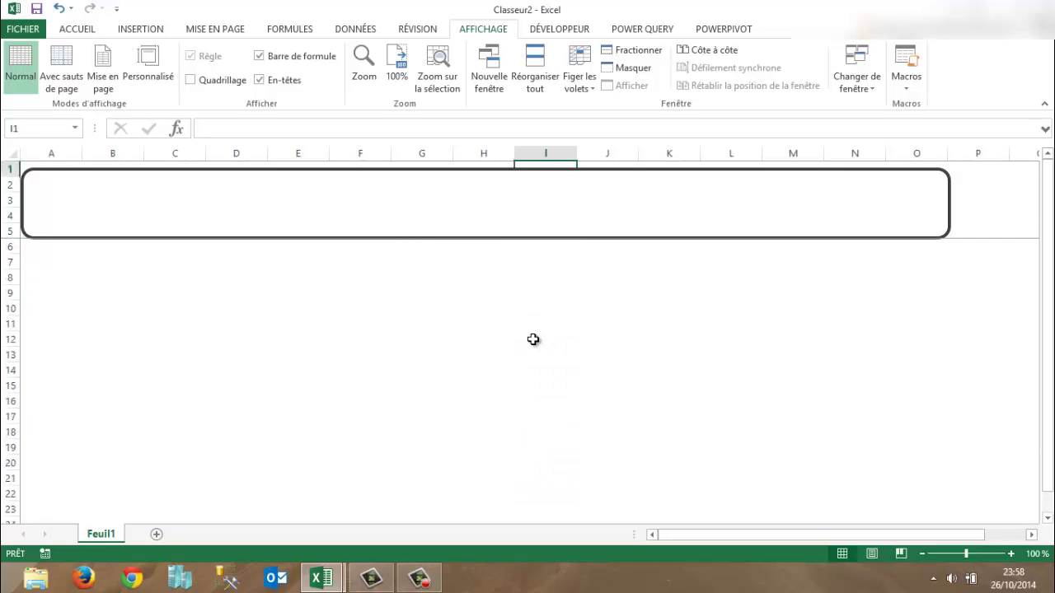
Step: Draw a same-side rounded-corner rectangle about 21.17 cm by 1.06 cm below the banner and increase its corner rounding
click(410, 232)
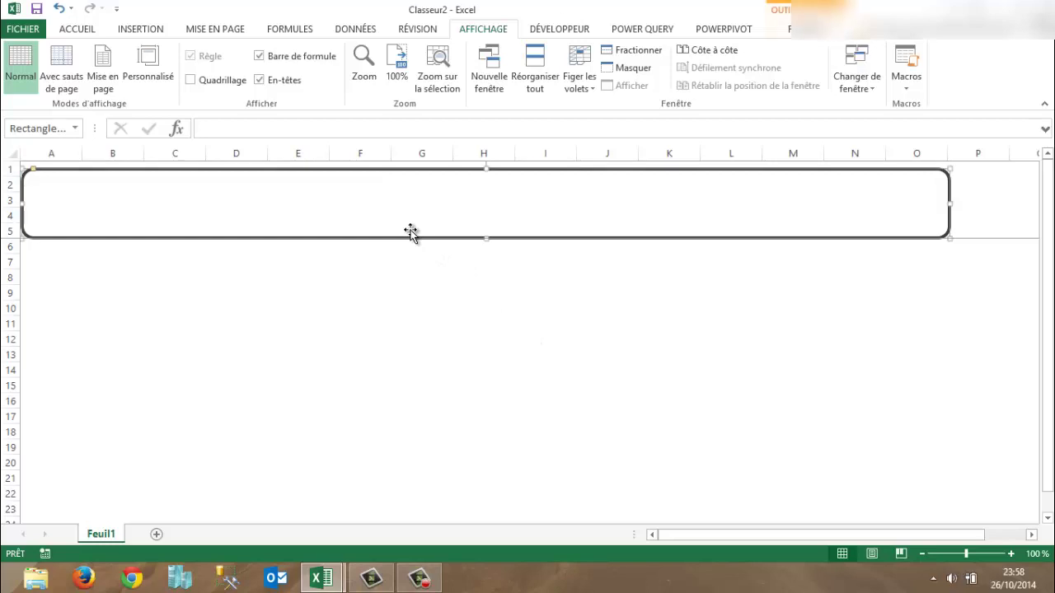
click(139, 30)
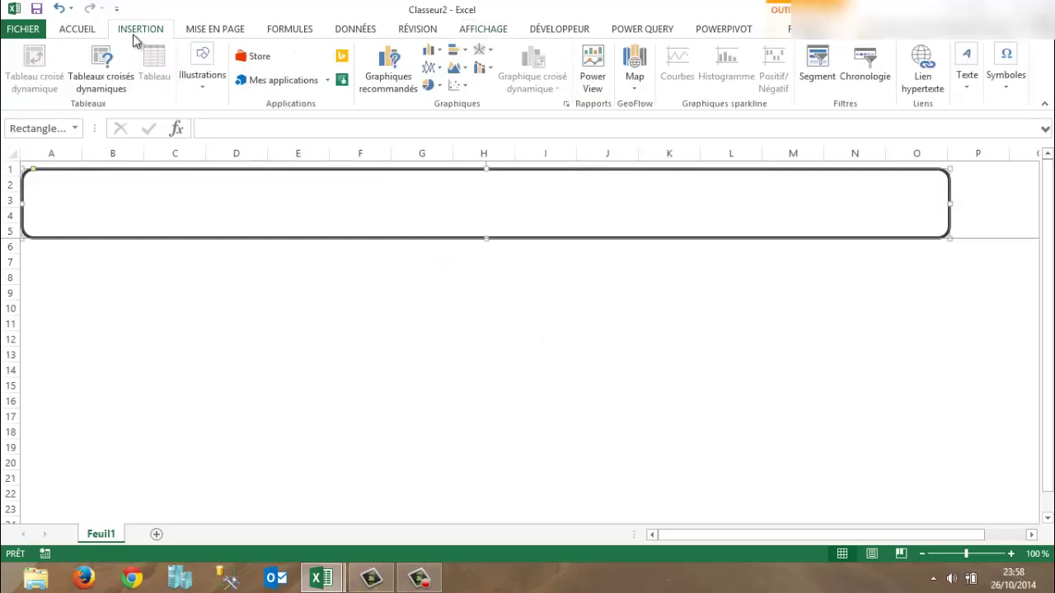
click(206, 82)
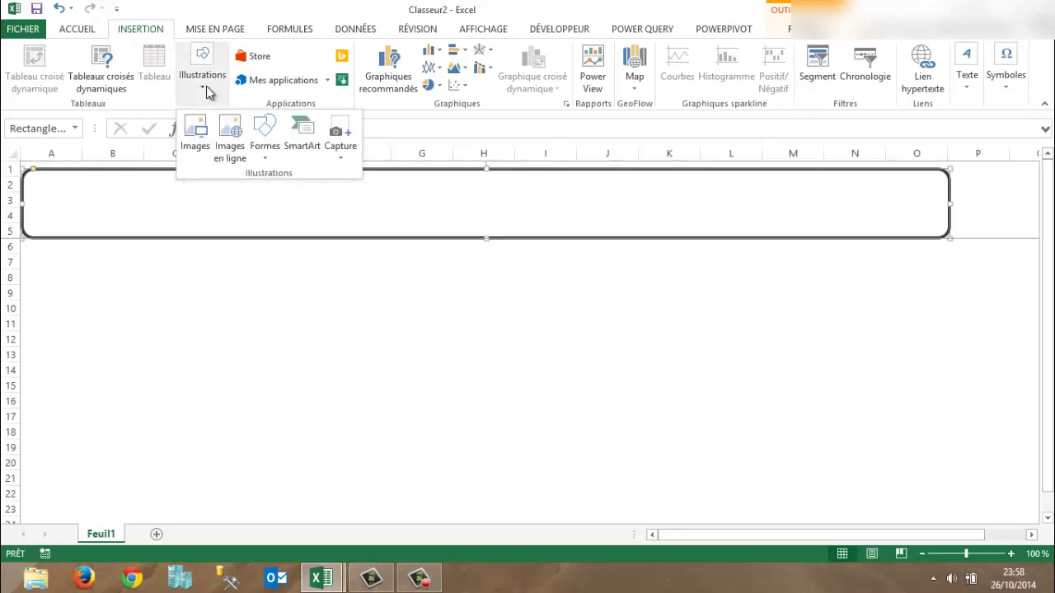
click(271, 153)
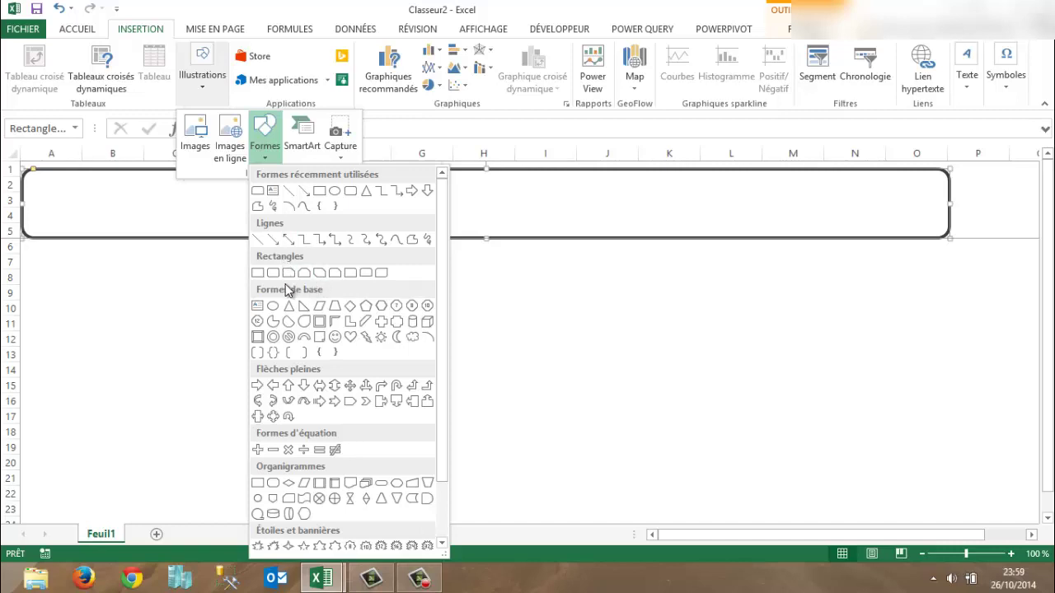
click(257, 191)
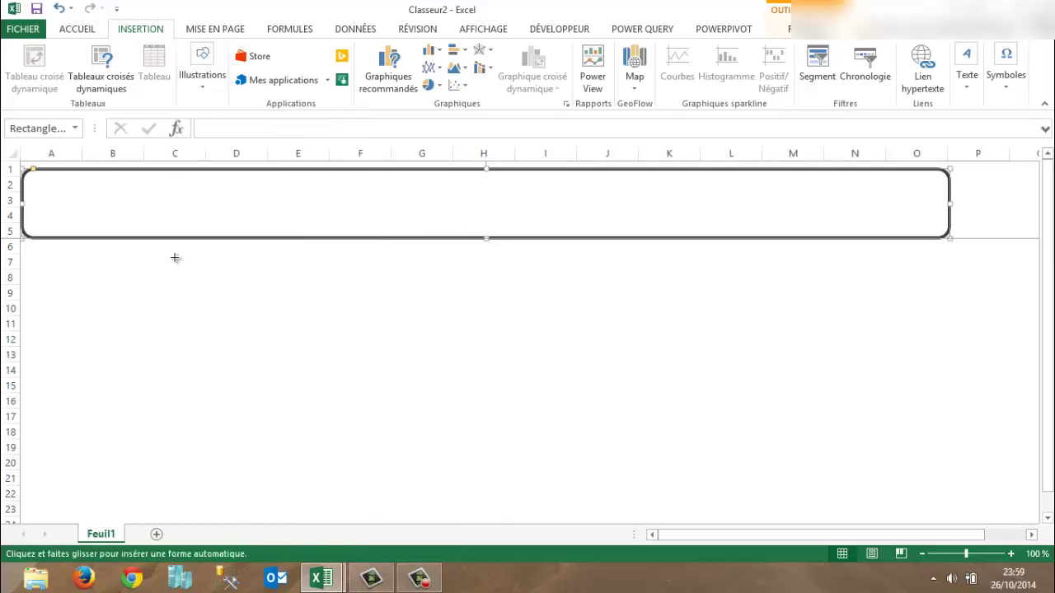
drag(82, 253, 730, 286)
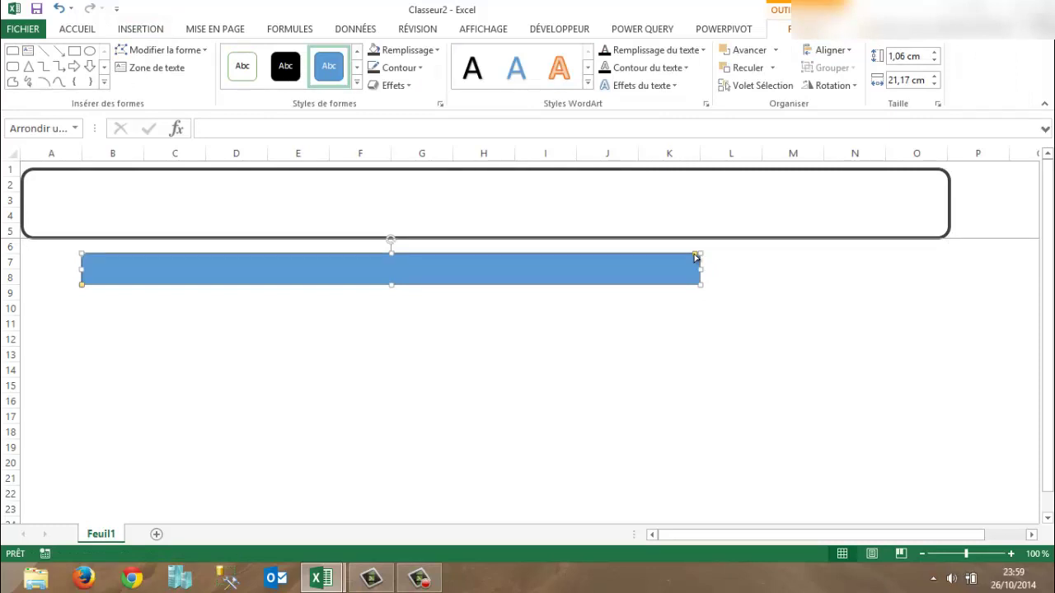
drag(695, 258, 676, 273)
Step: Set the new strip's fill and outline to the same dark grey as the banner's border
click(399, 53)
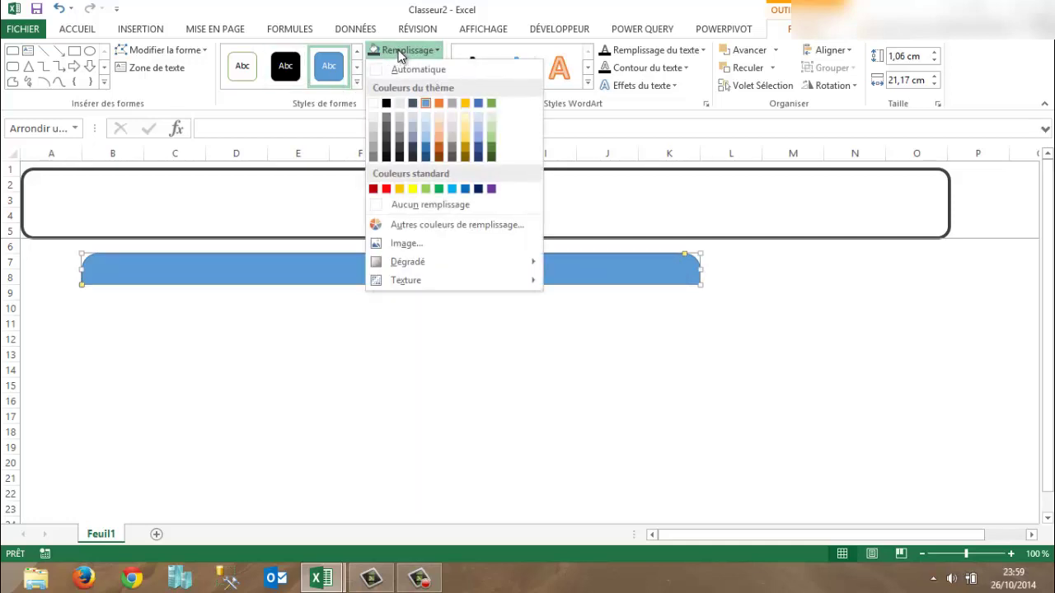
click(386, 140)
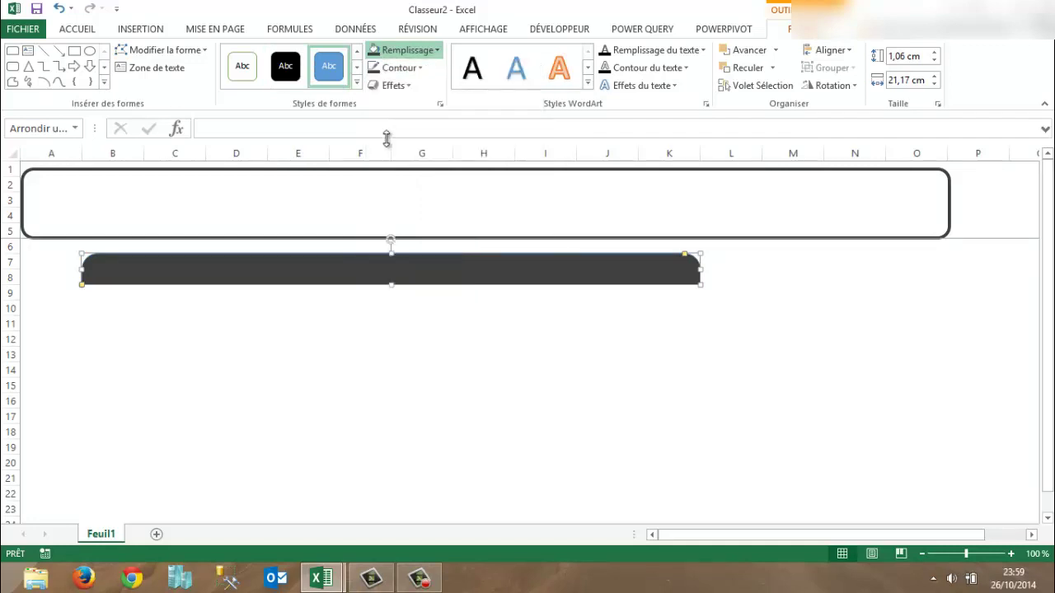
click(409, 69)
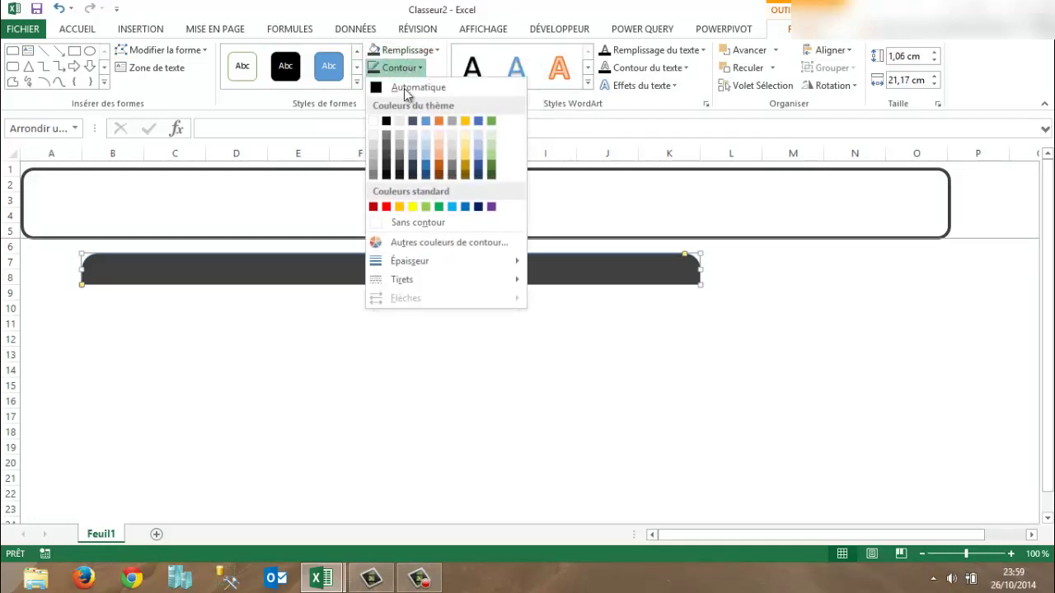
click(385, 155)
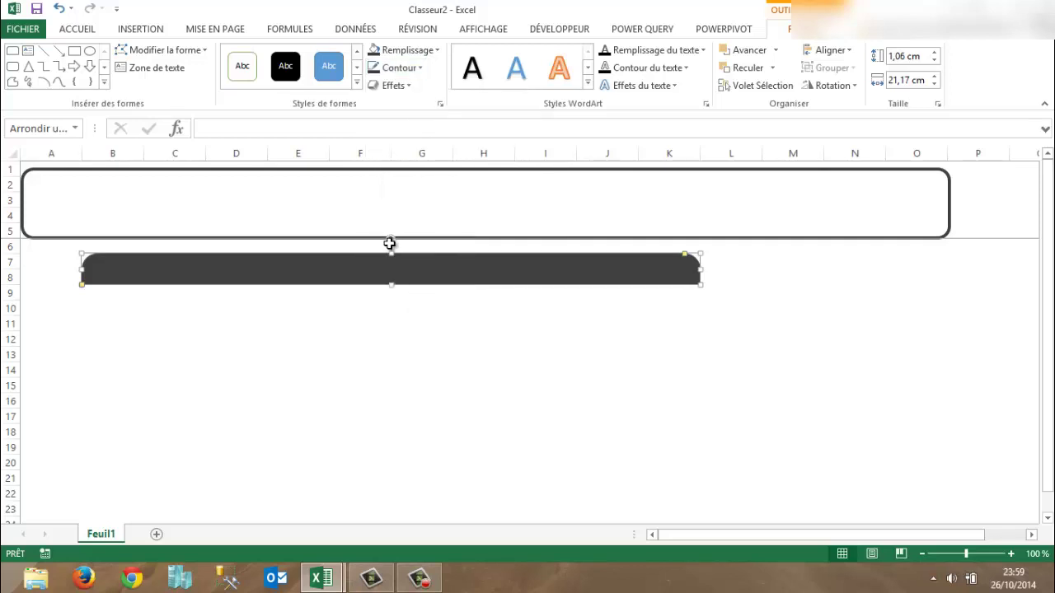
Step: Rotate the dark strip 180° and align it with the lower-left corner of the banner
drag(388, 240, 419, 463)
drag(388, 254, 302, 226)
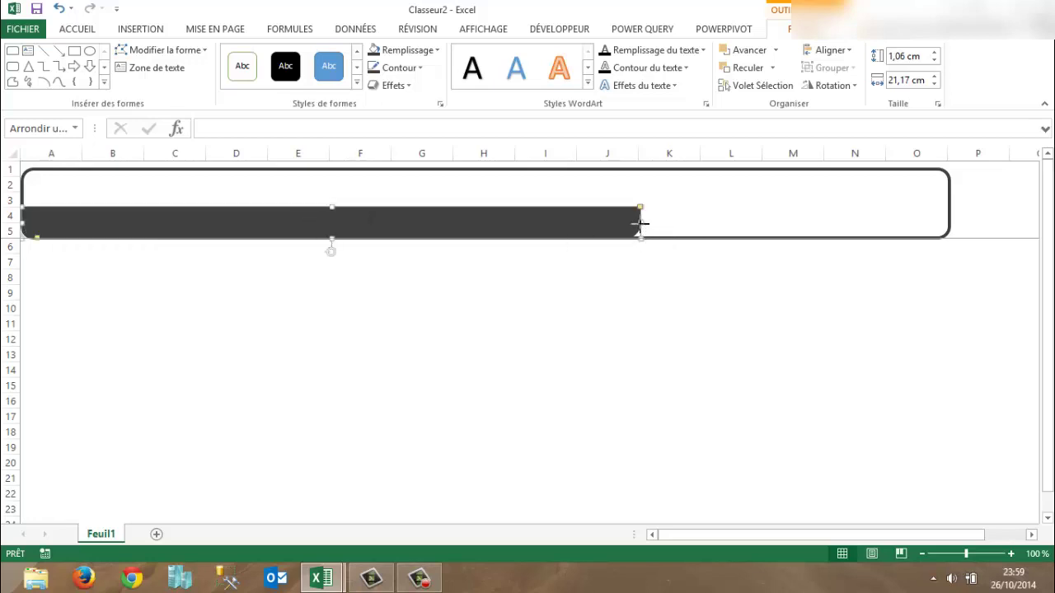
Step: Stretch the dark strip to the banner's full width, about 31.75 cm, keeping it along the lower edge
drag(643, 221, 931, 212)
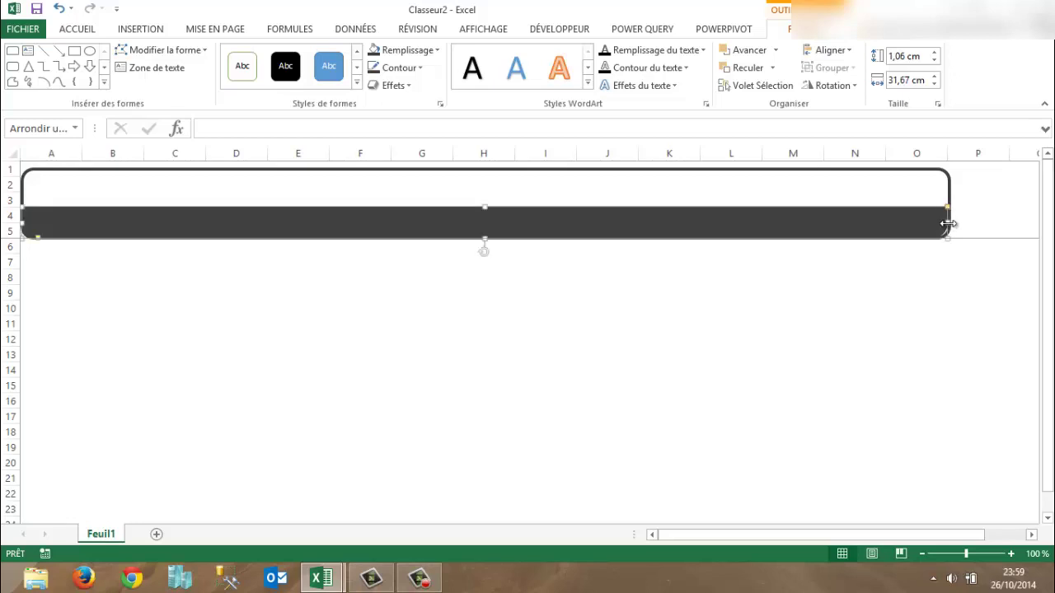
drag(950, 222, 952, 237)
click(929, 279)
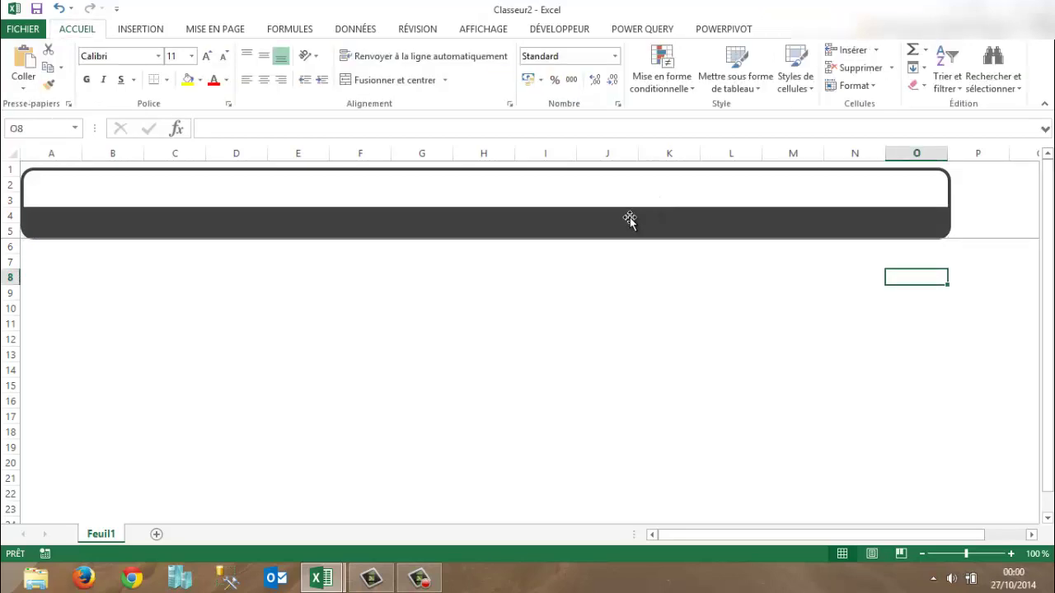
click(601, 217)
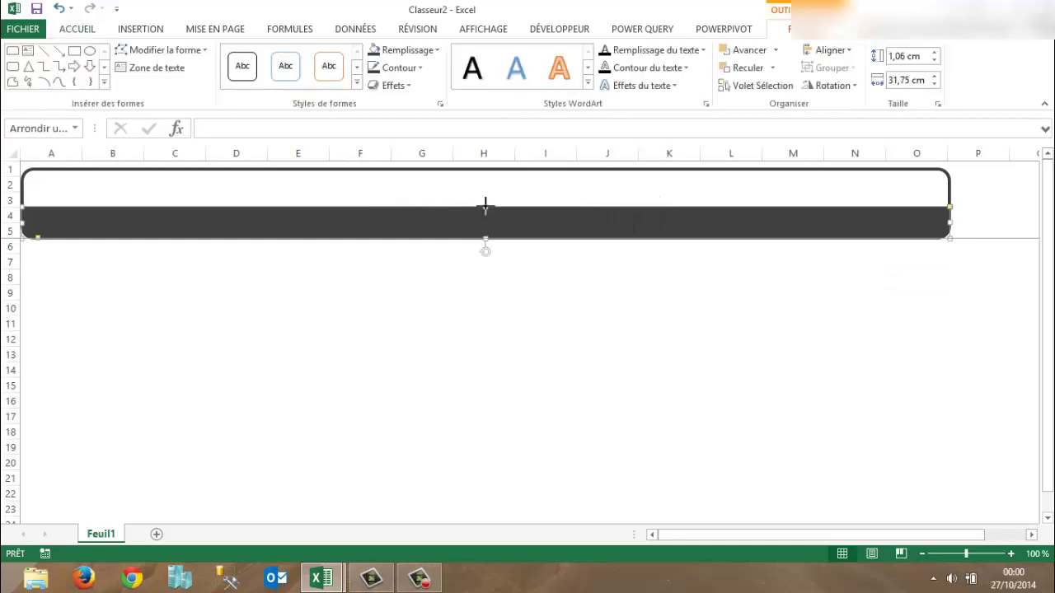
drag(485, 206, 487, 217)
click(504, 277)
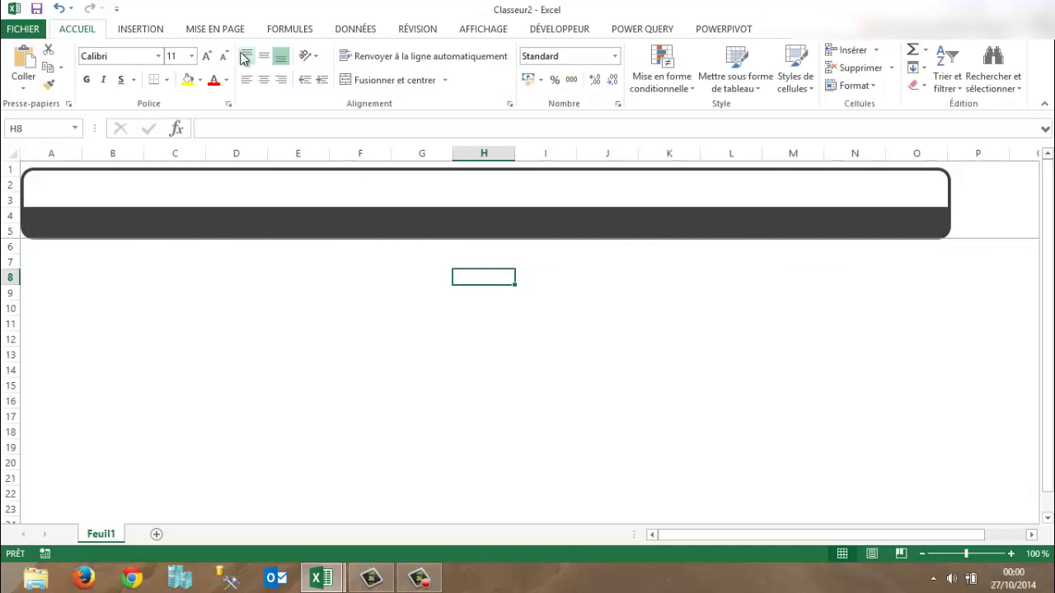
Step: Draw a plain rectangle about 2.12 cm by 0.53 cm over cell D8
click(142, 30)
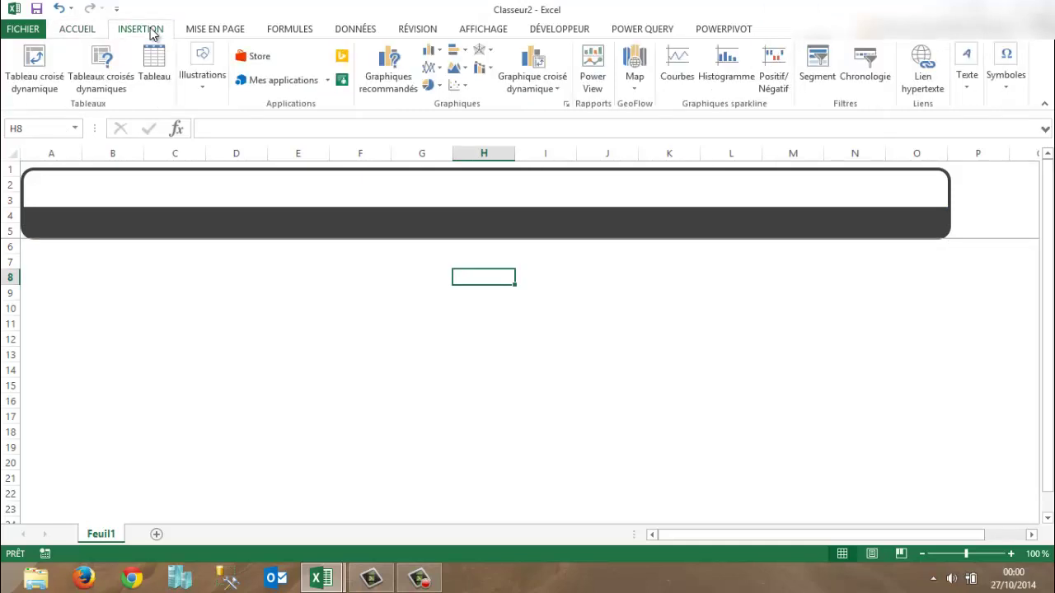
click(203, 83)
click(264, 147)
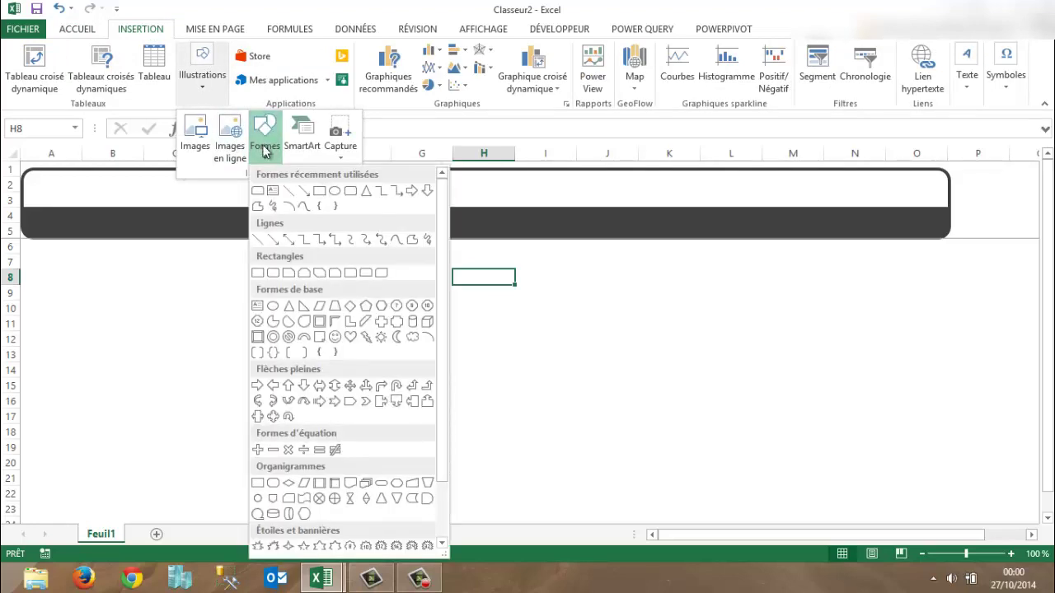
click(258, 274)
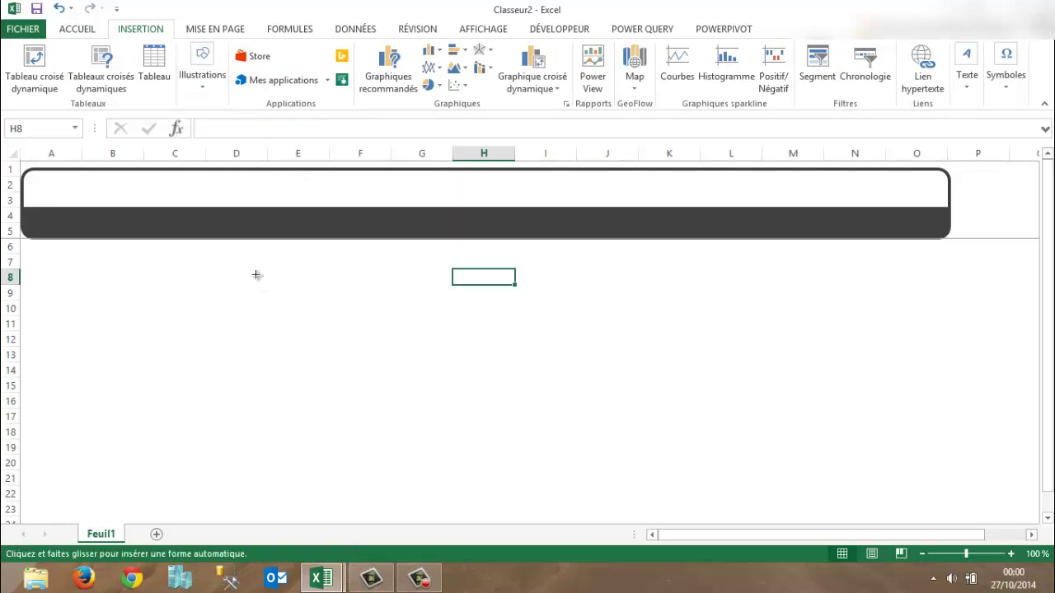
drag(205, 269, 272, 290)
click(273, 293)
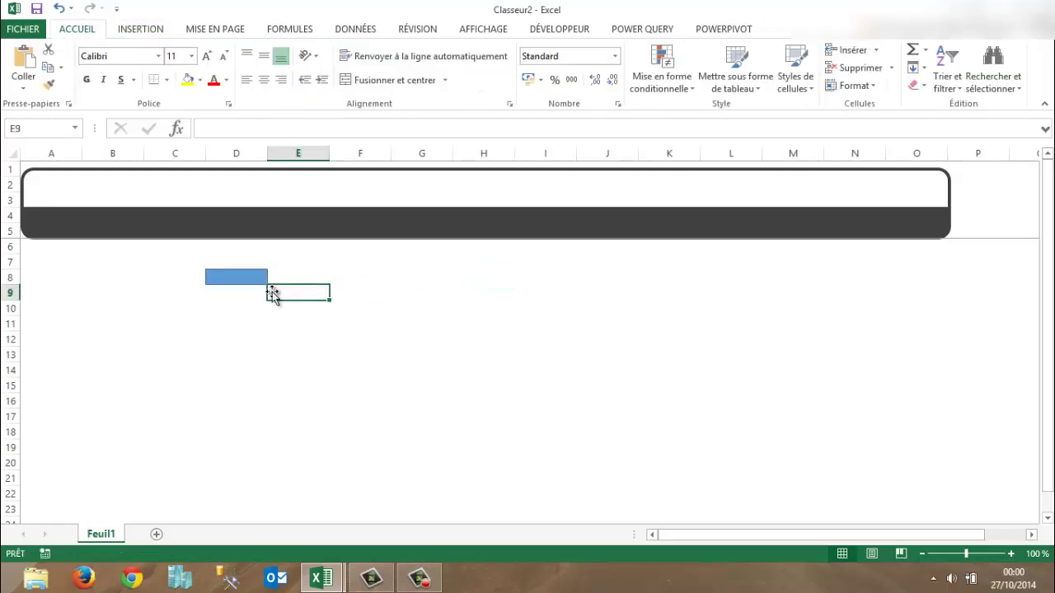
Step: Fill the small rectangle over cell D8 with the same dark grey as the strip
click(249, 282)
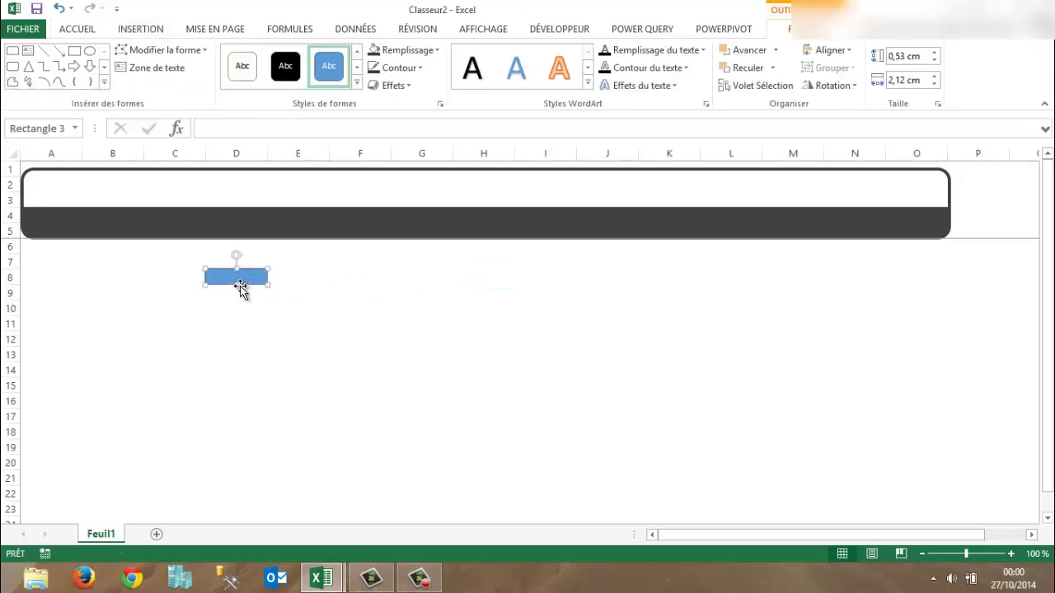
drag(236, 286, 237, 290)
mouse_move(236, 286)
mouse_down()
mouse_move(235, 263)
mouse_move(237, 287)
mouse_up()
click(400, 52)
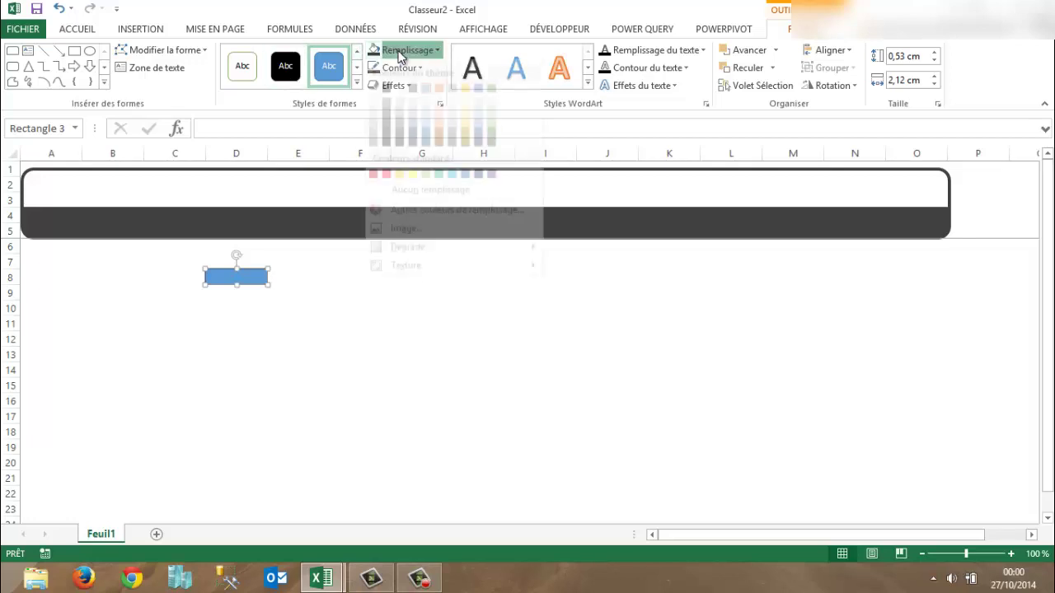
click(390, 140)
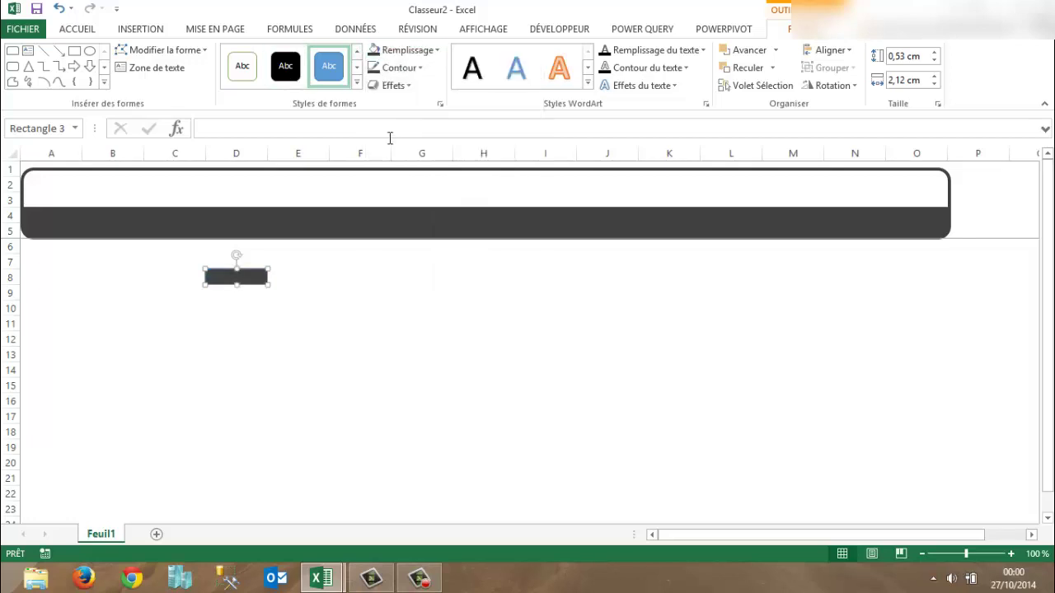
Step: Give the small rectangle over cell D8 a dark grey outline matching its fill
click(402, 69)
click(386, 154)
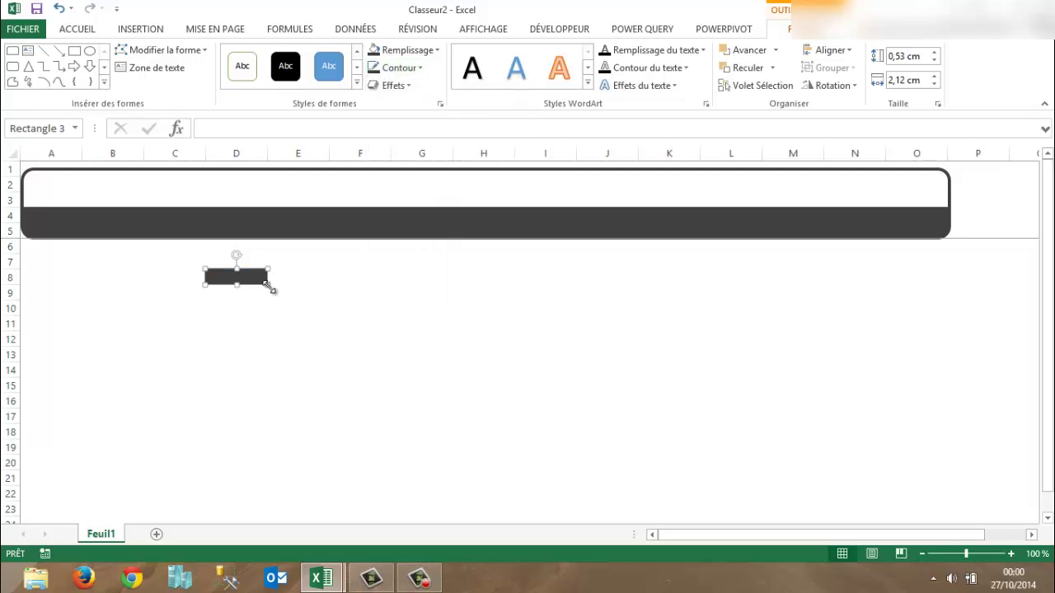
Step: Label the small rectangle over cell D8 "Accueil" and increase its height to about 0.79 cm
drag(267, 284, 270, 297)
text(ueil)
mouse_move(236, 300)
mouse_down()
mouse_move(233, 289)
mouse_move(269, 288)
mouse_move(238, 294)
mouse_up()
Step: Make three copies of the Accueil button and place the original at the left end of the dark strip
key(ctrl+d)
key(ctrl+d)
key(ctrl+d)
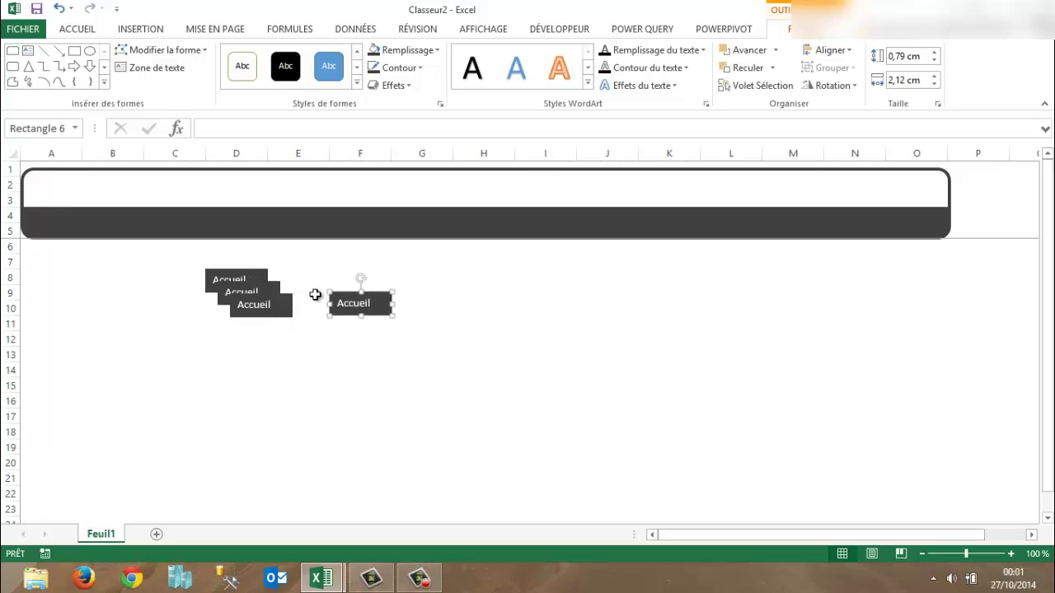
drag(264, 303, 363, 264)
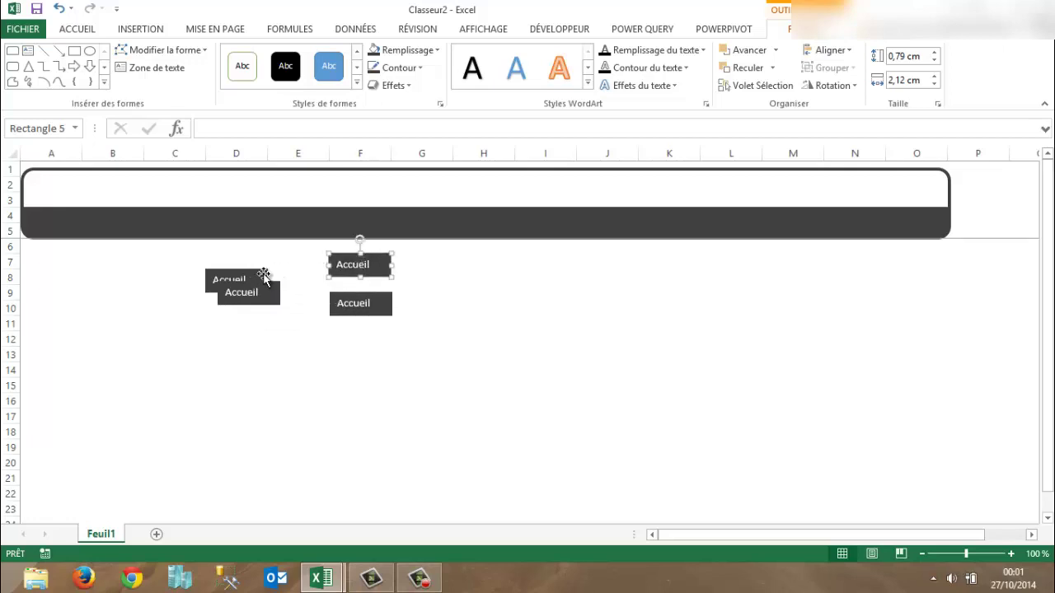
drag(260, 269, 86, 217)
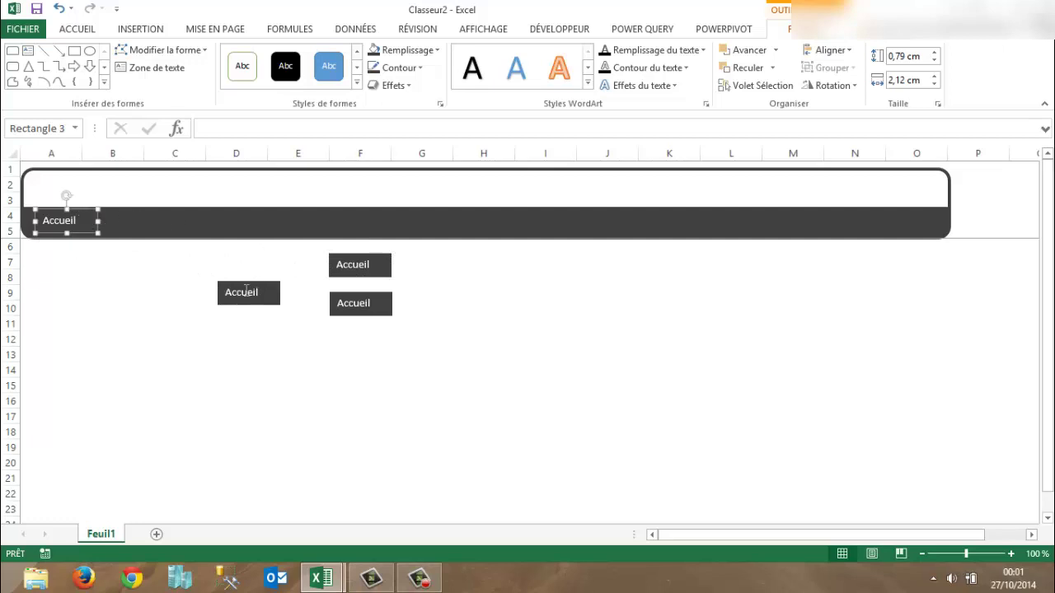
Step: Relabel the copy near cell D9 as "Général" and place it on the dark strip just right of Accueil
double_click(241, 292)
text(G)
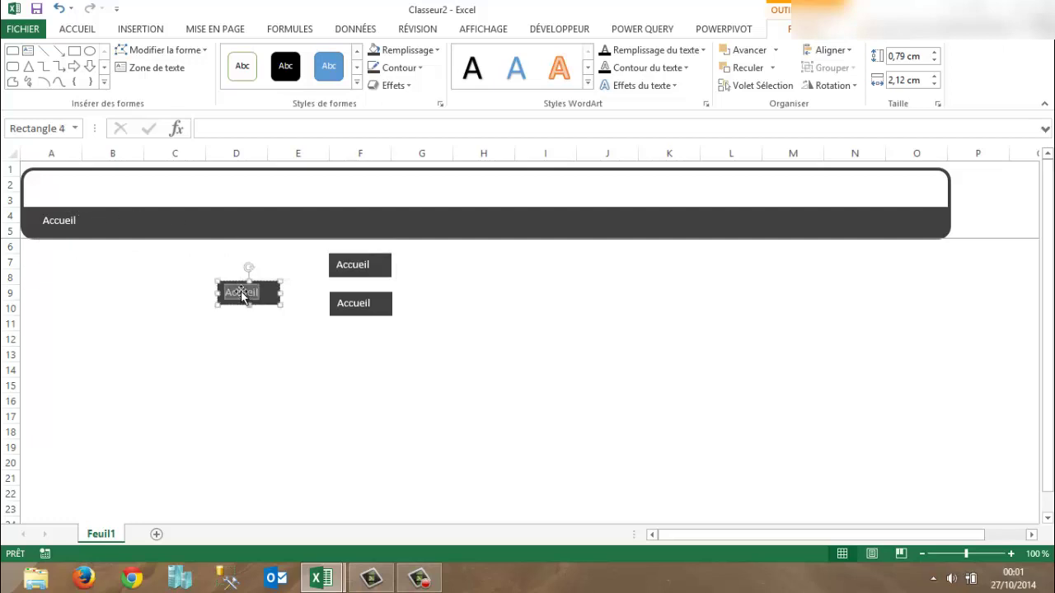
text(érer)
drag(239, 281, 141, 213)
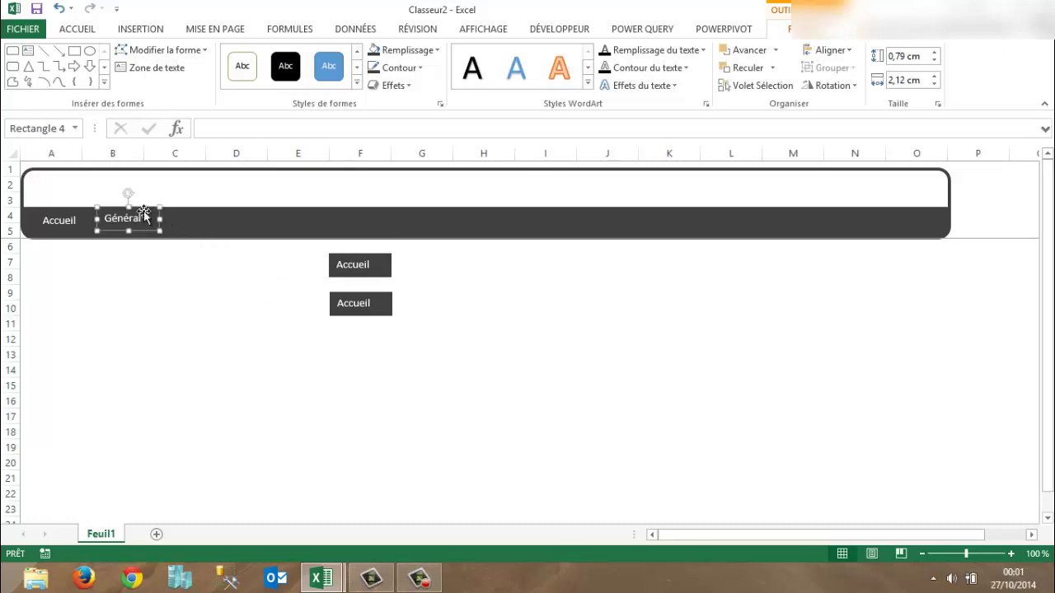
Step: Relabel the copy over cell F7 as "Commandes", widened to about 4.13 cm, and place it on the strip just right of Général
double_click(356, 265)
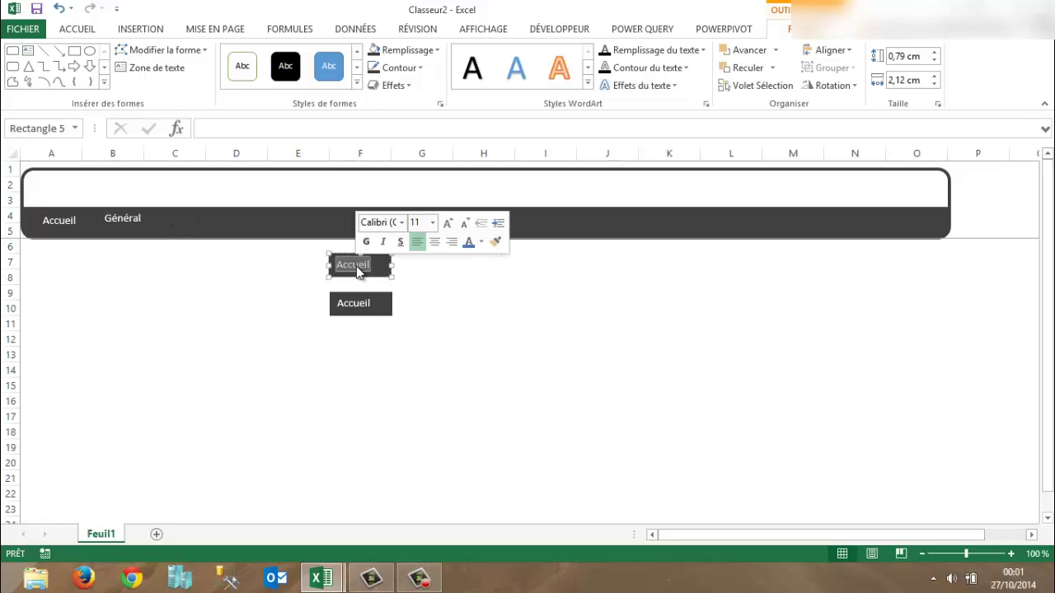
text(Cont)
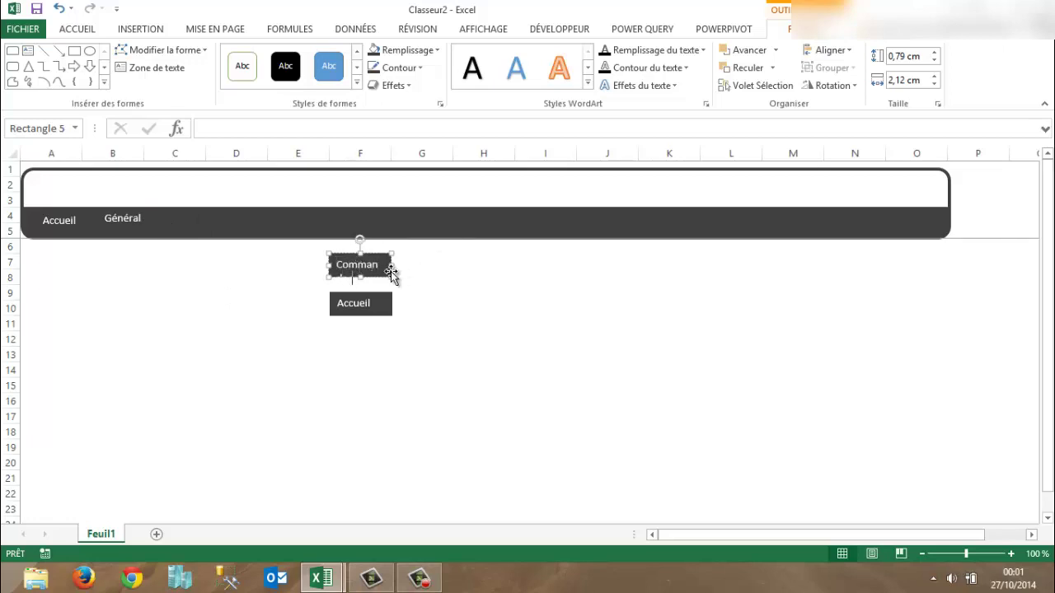
drag(392, 266, 452, 278)
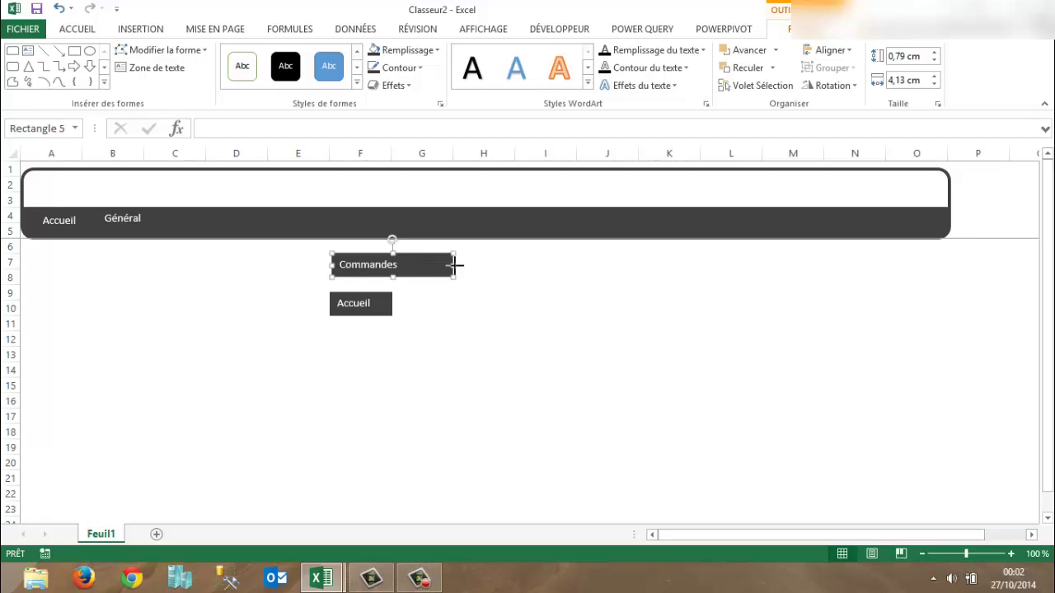
drag(456, 264, 394, 265)
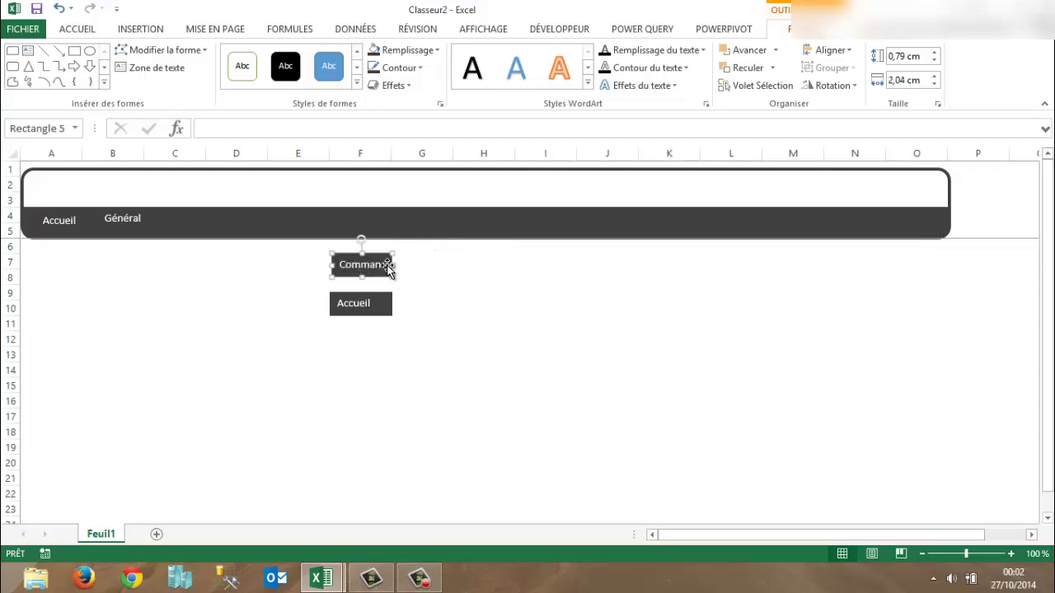
drag(392, 265, 239, 219)
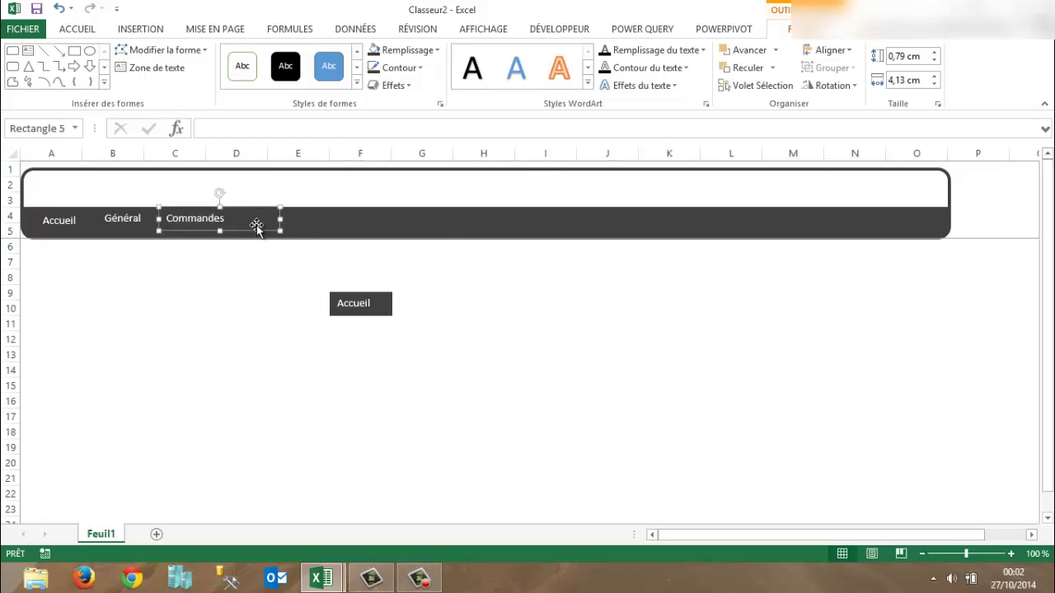
Step: Relabel the last Accueil copy as "Factures" and place it on the dark strip just right of Commandes
double_click(354, 302)
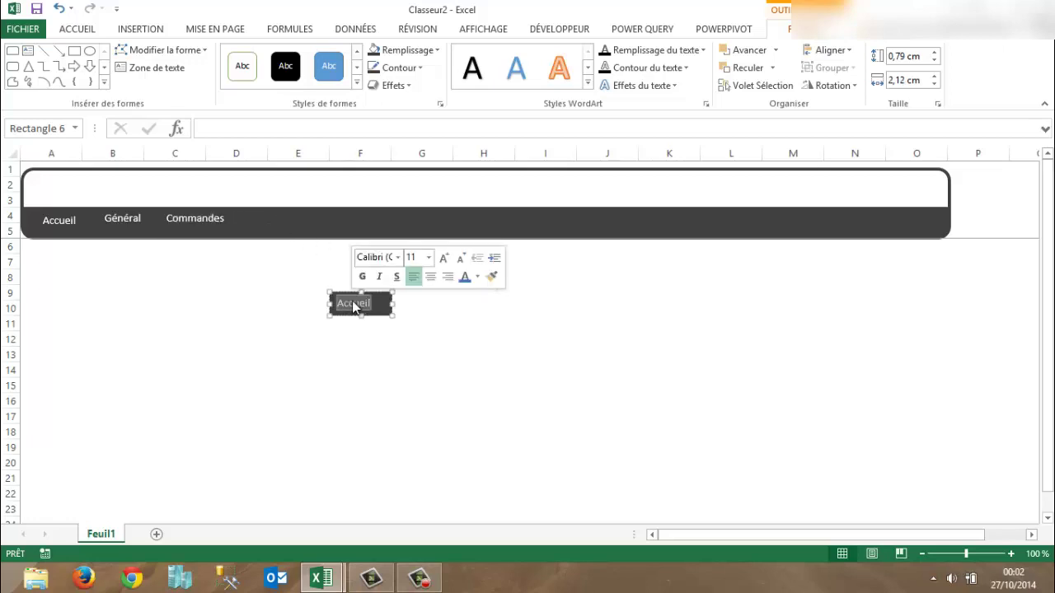
text(Factures)
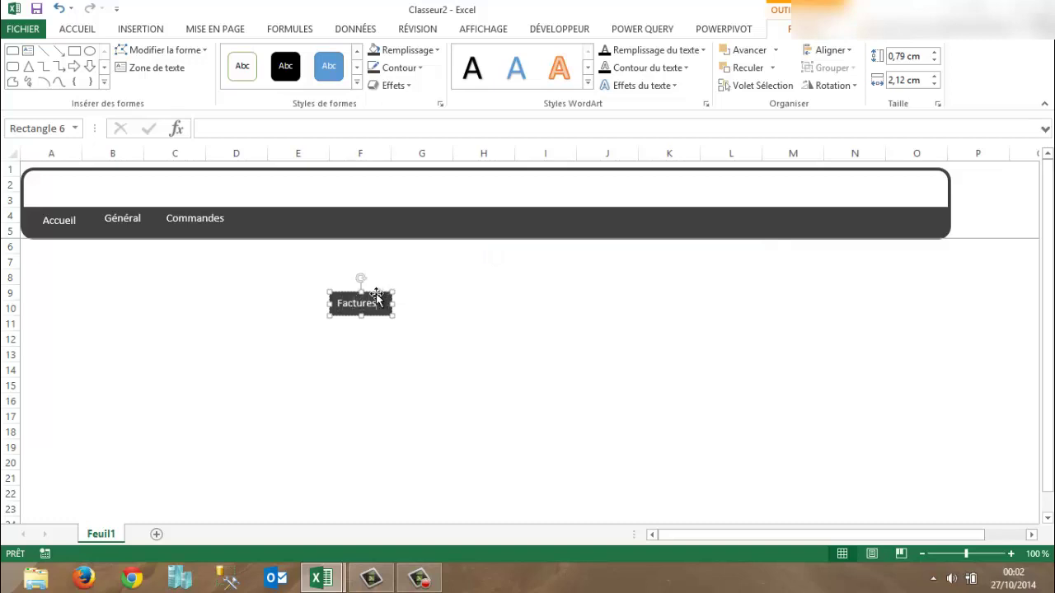
drag(376, 293, 295, 213)
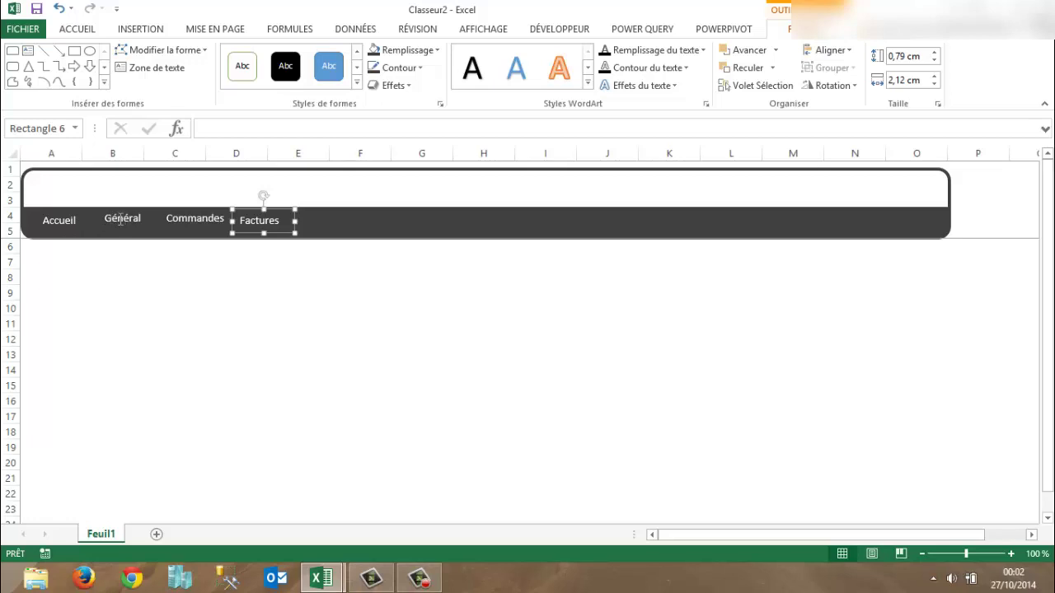
Step: Align the Accueil, Général, Commandes and Factures buttons with one another along their bottom edges
click(55, 225)
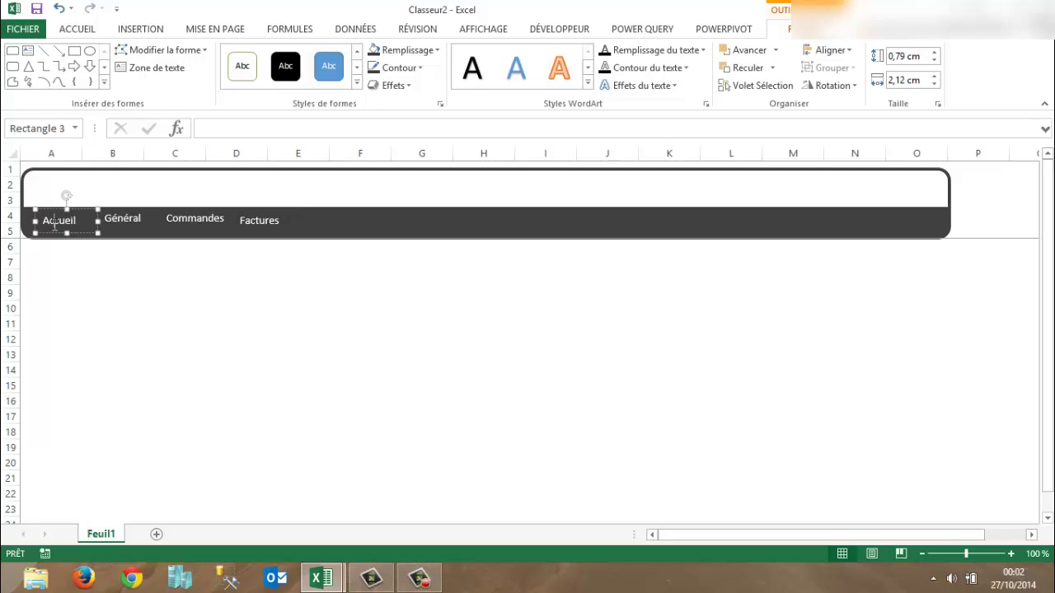
click(122, 216)
ctrl+click(77, 221)
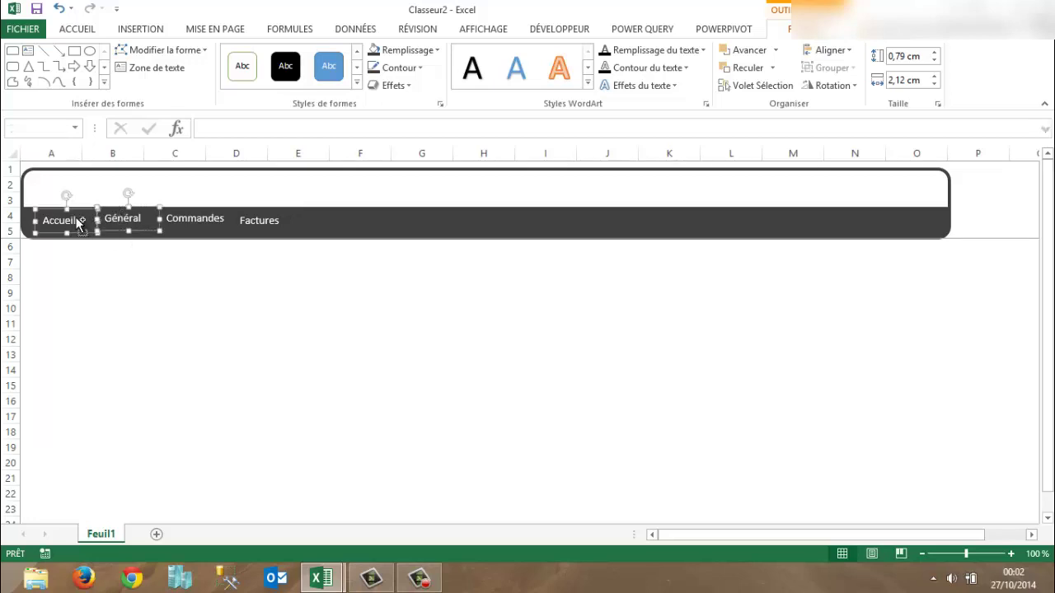
ctrl+click(192, 218)
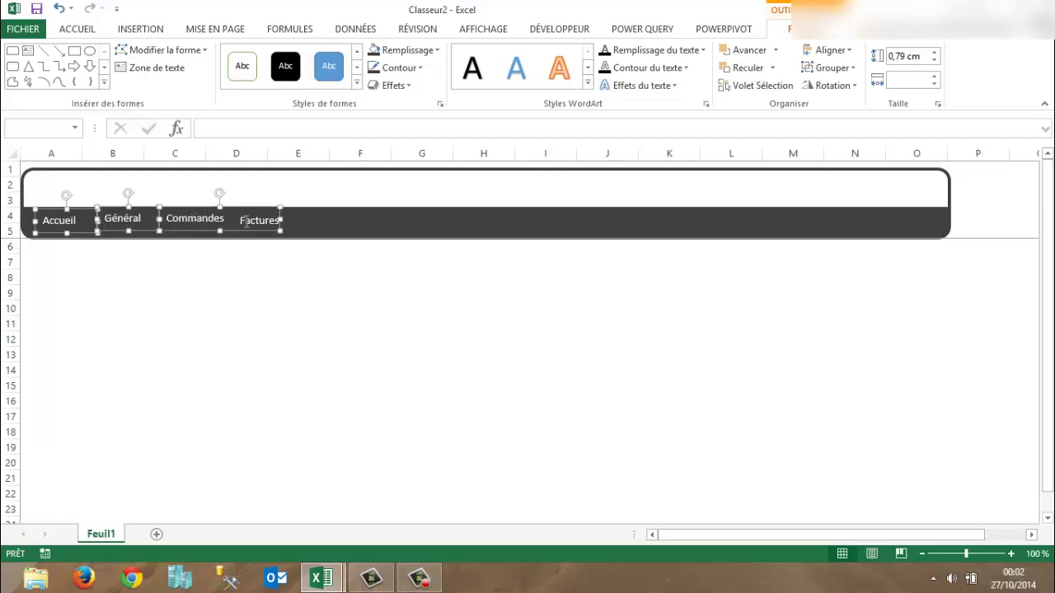
ctrl+click(259, 221)
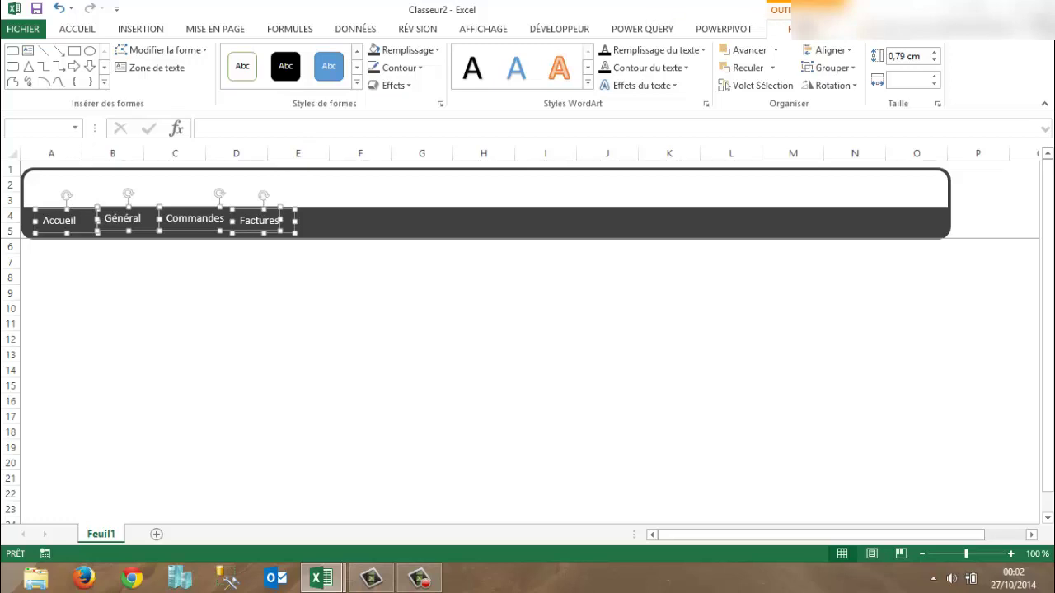
click(854, 52)
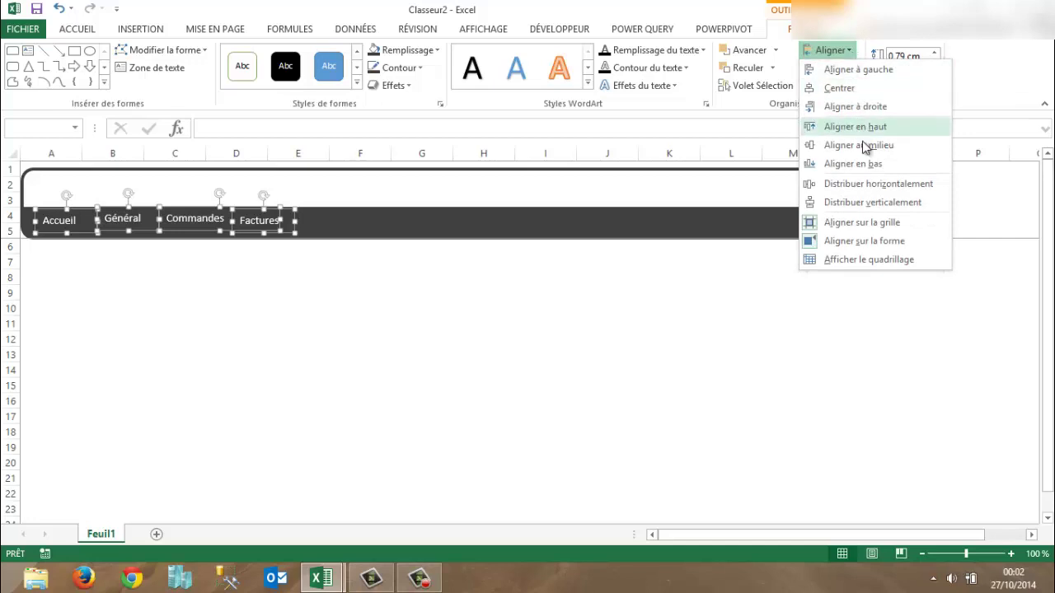
click(870, 163)
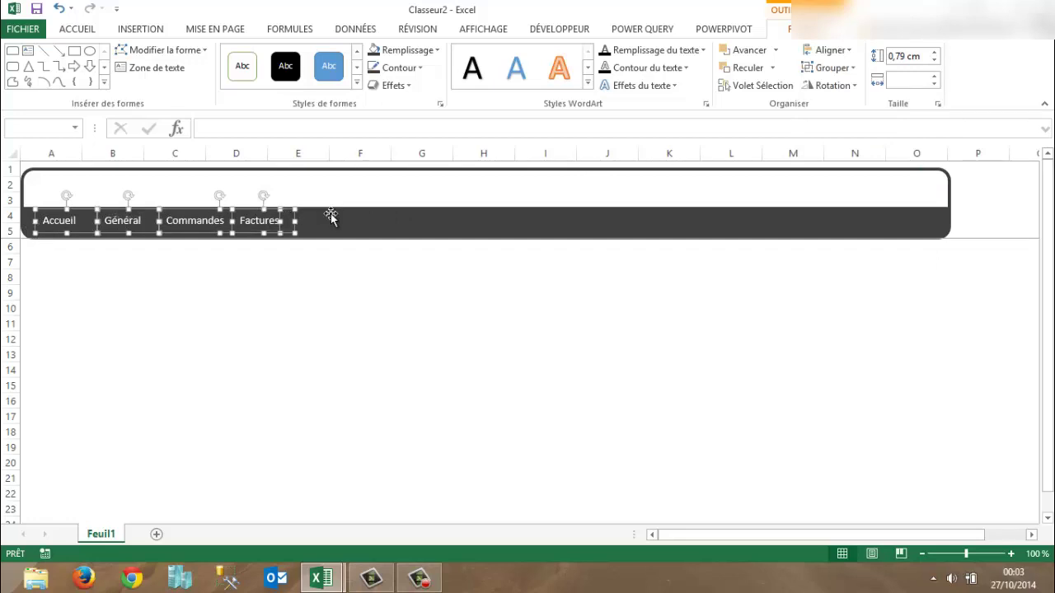
click(316, 280)
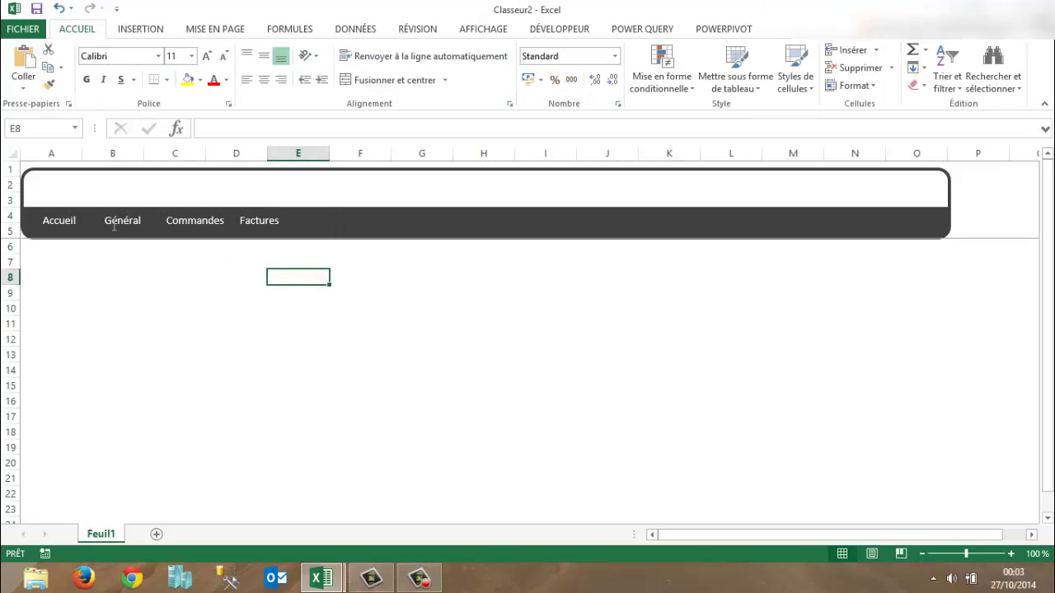
Step: Set the four link buttons, the dark strip and the banner frame to not move or size with cells
click(50, 220)
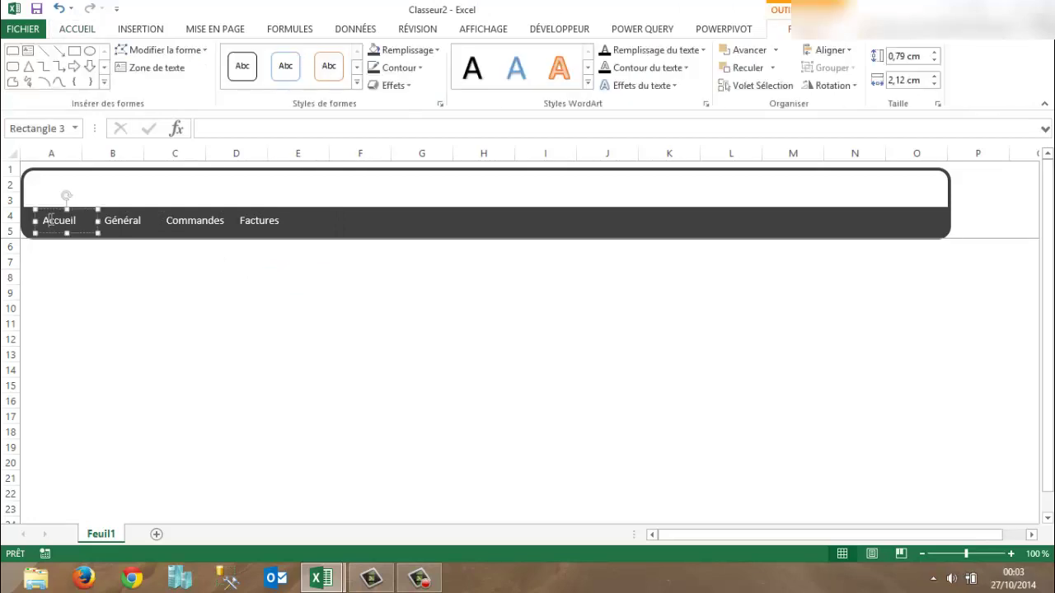
ctrl+click(119, 220)
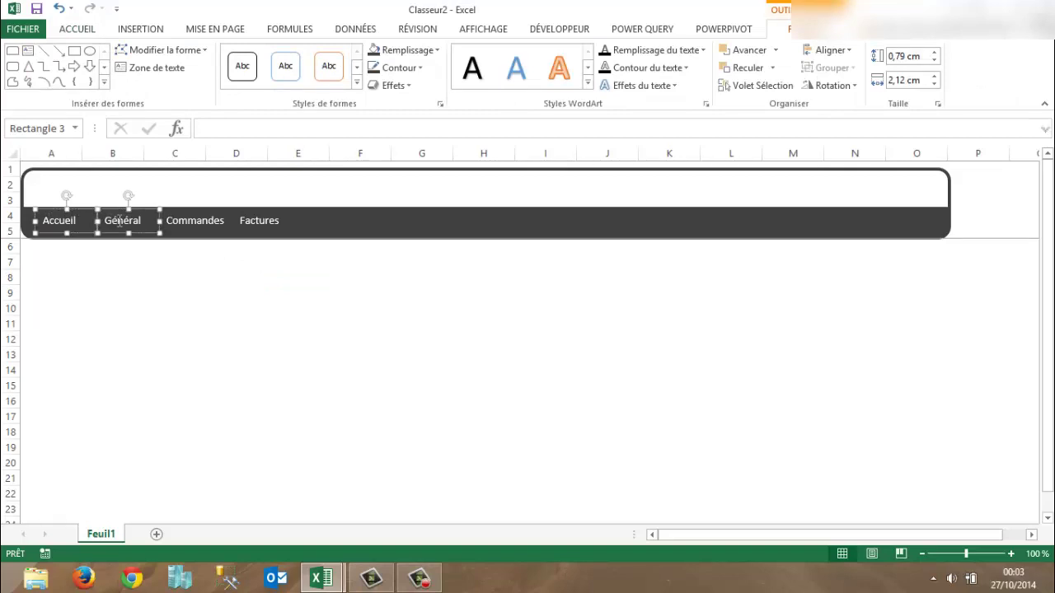
ctrl+click(190, 219)
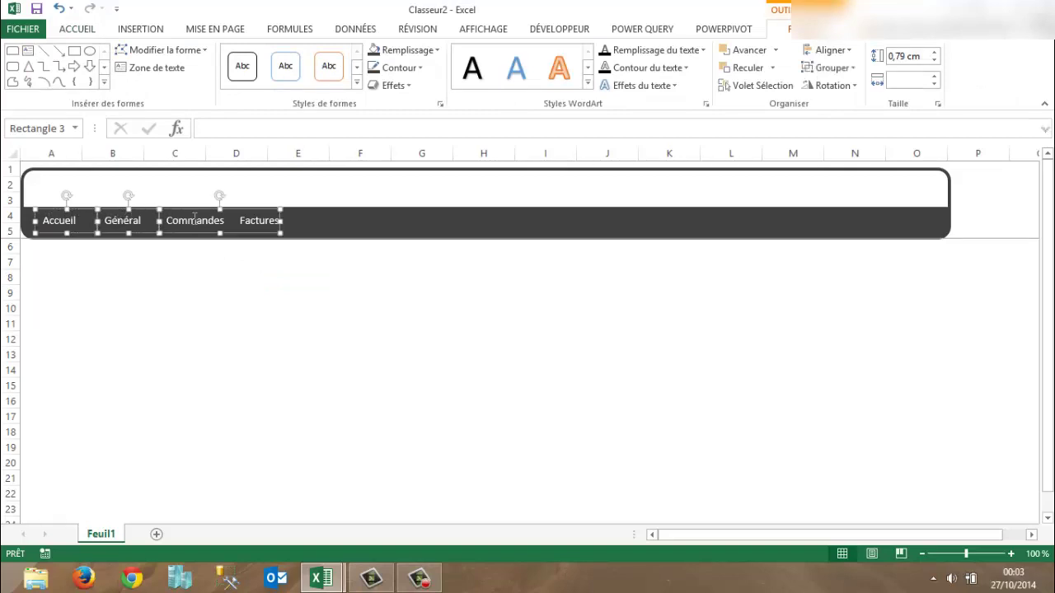
ctrl+click(256, 222)
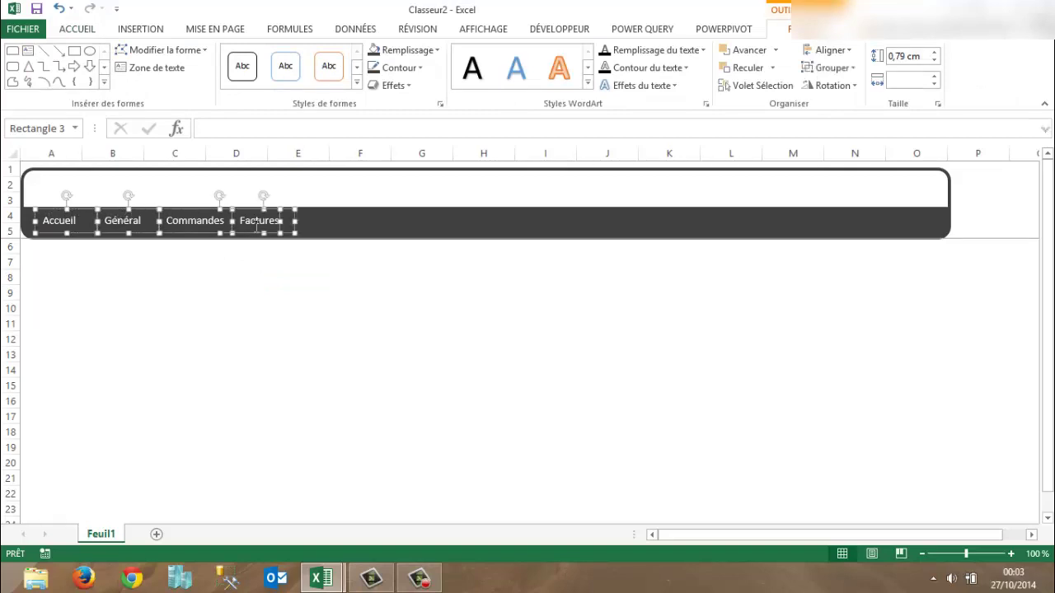
ctrl+click(341, 219)
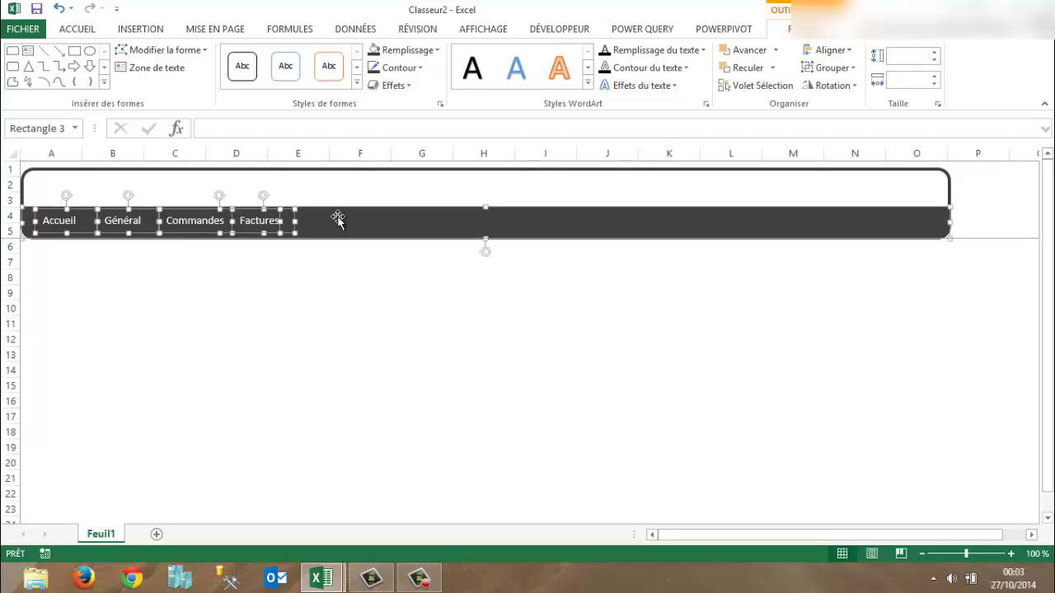
ctrl+click(159, 168)
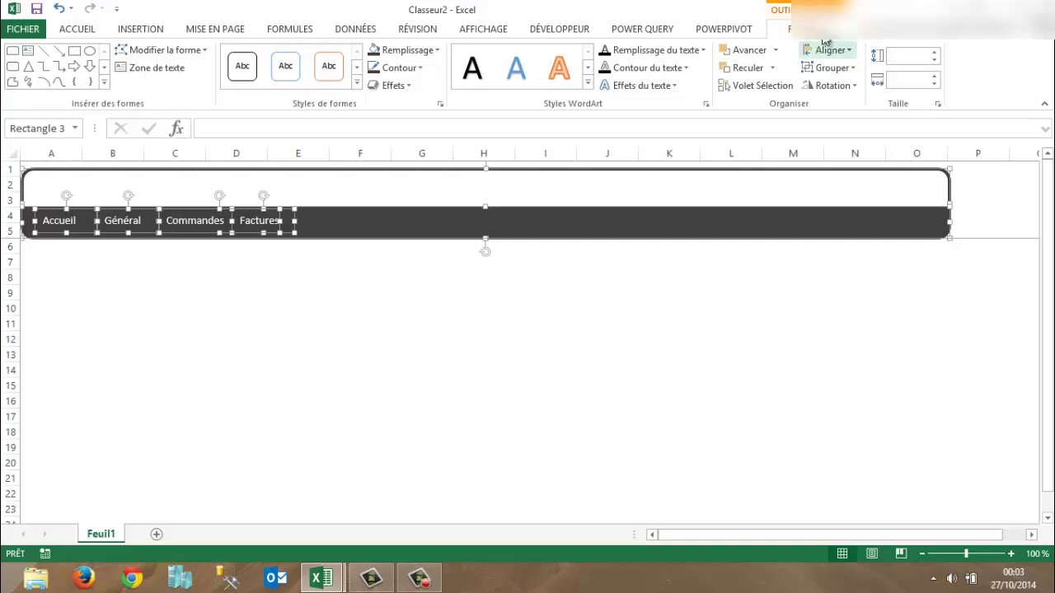
click(938, 105)
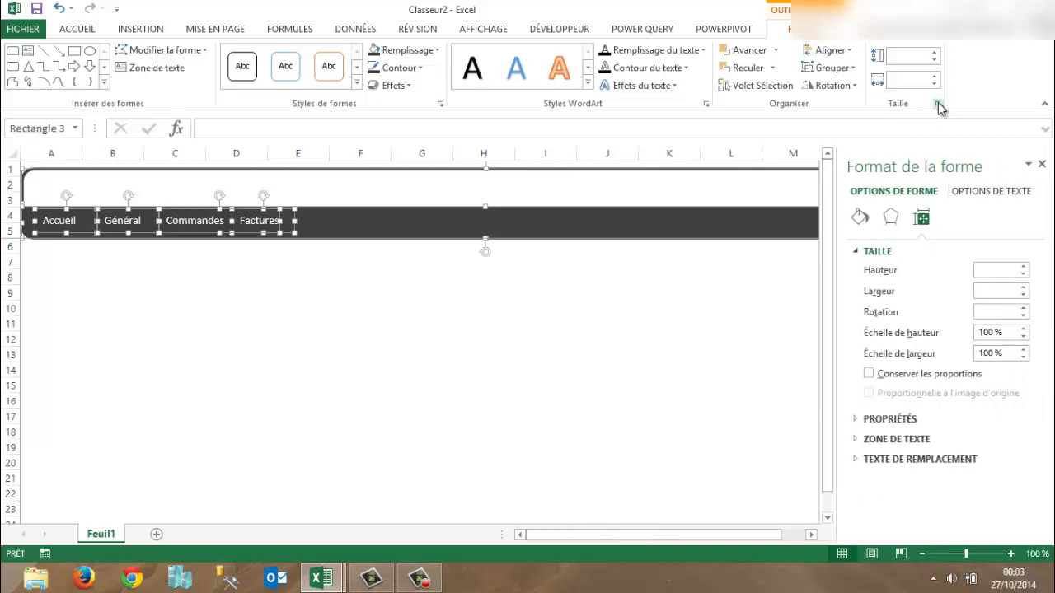
click(859, 422)
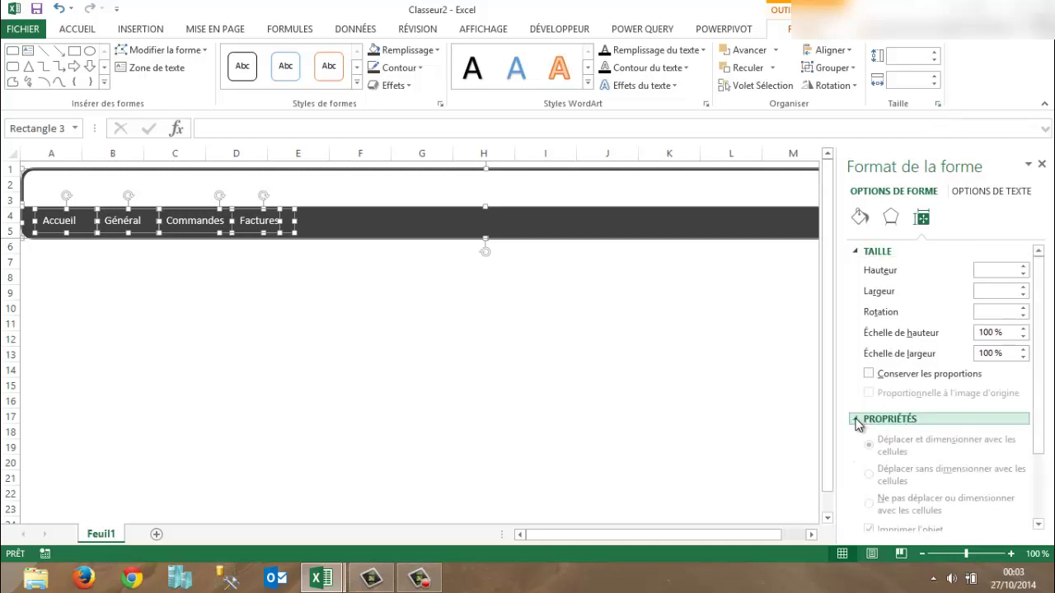
click(1039, 525)
click(1039, 525)
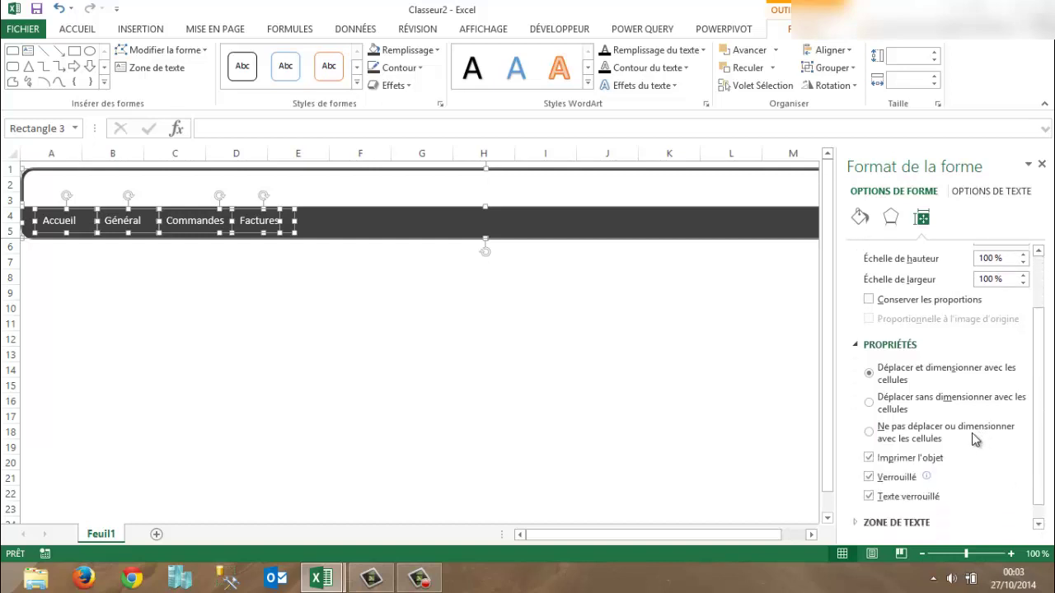
click(870, 432)
click(1042, 165)
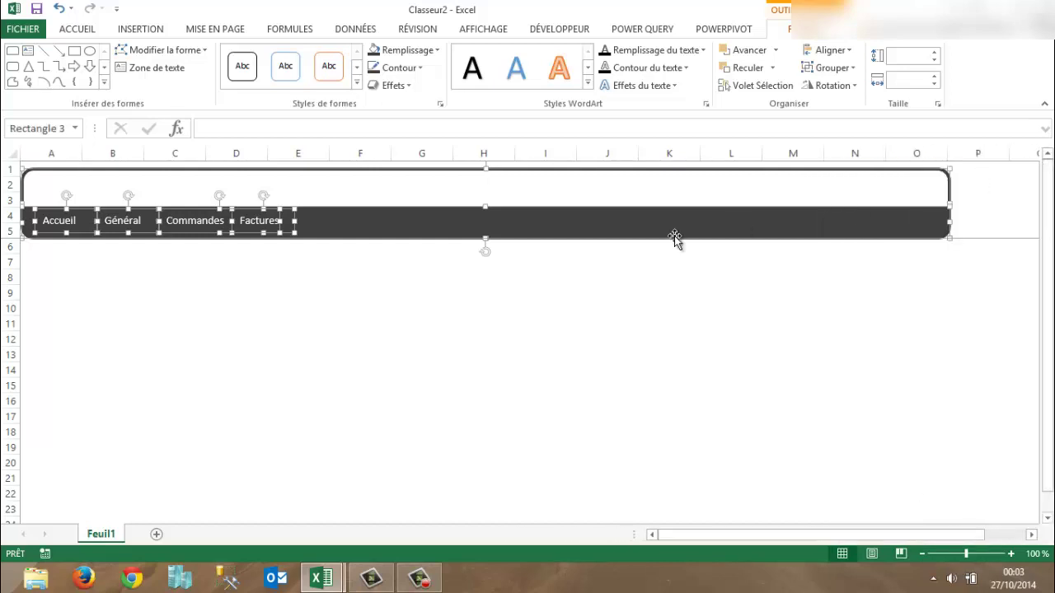
Step: Test the banner's fixed size by widening column C strongly, then narrow the column to slightly wider than its neighbours
click(445, 309)
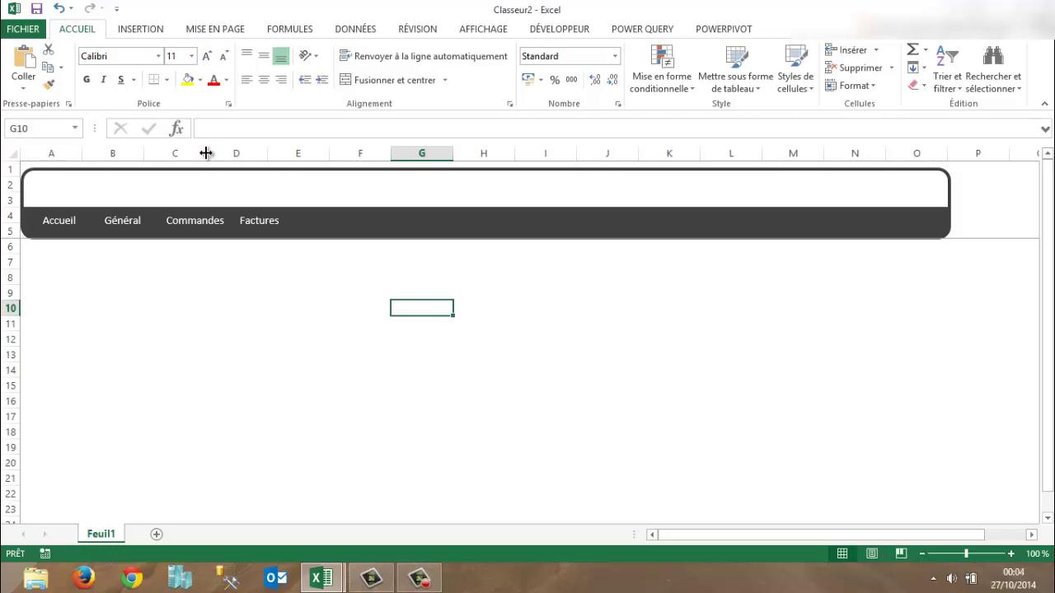
drag(206, 153, 354, 145)
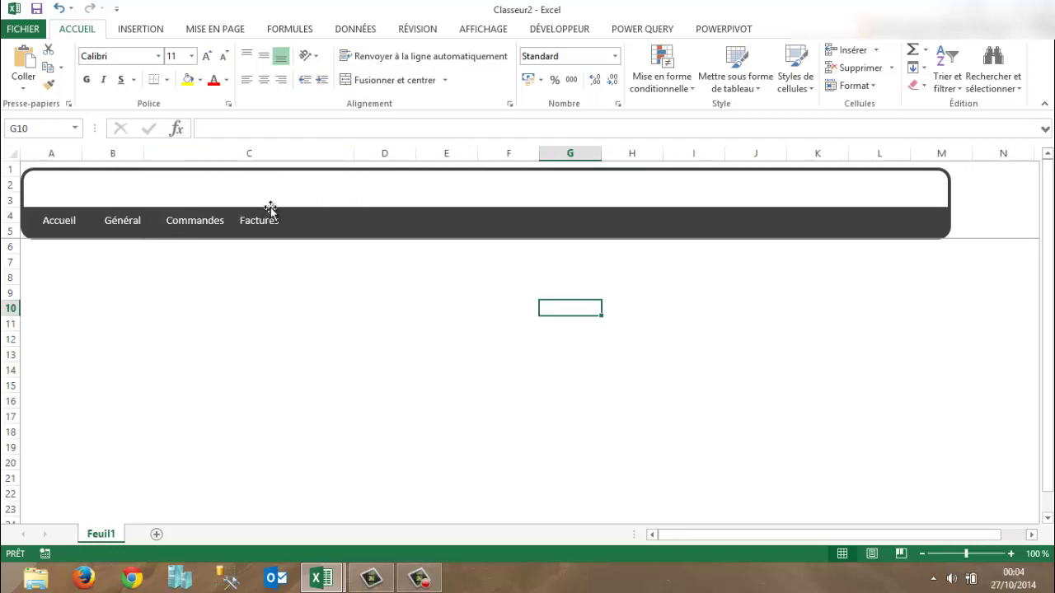
drag(353, 152, 234, 158)
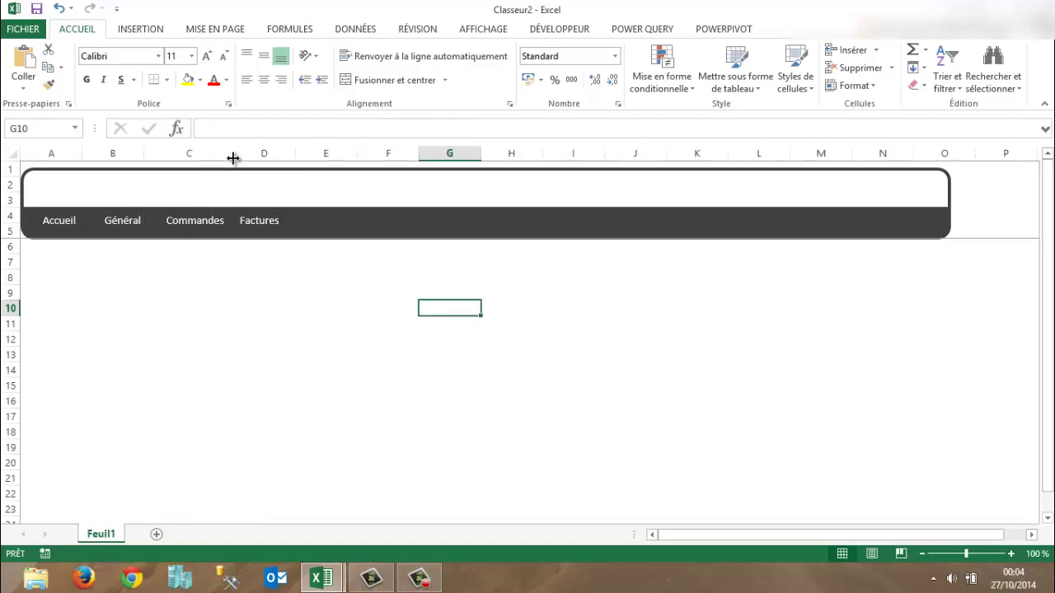
click(308, 276)
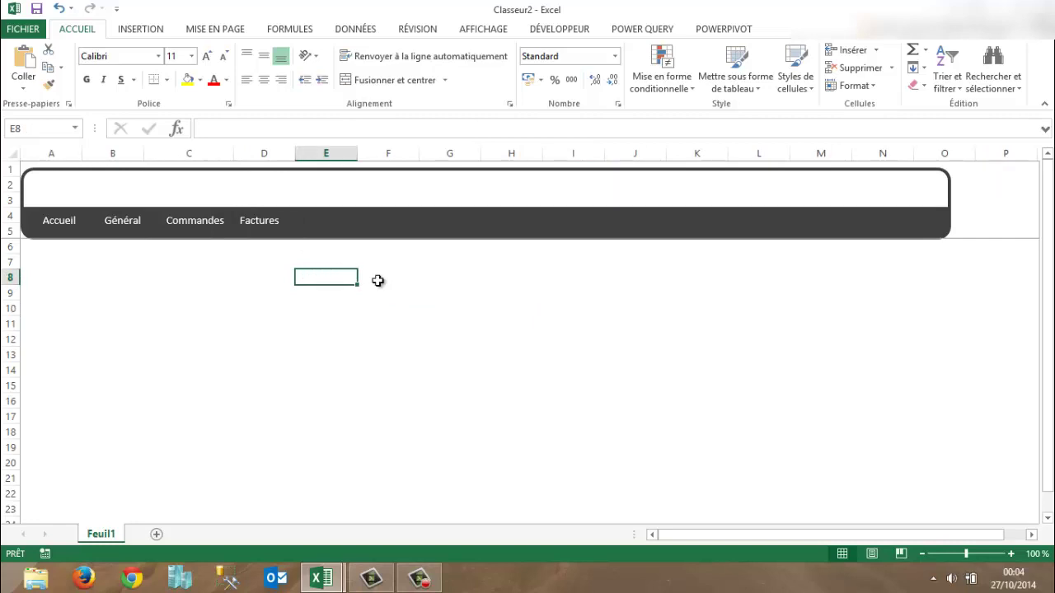
Step: Rename the workbook's only sheet as "Accueil"
double_click(102, 536)
text(Acc)
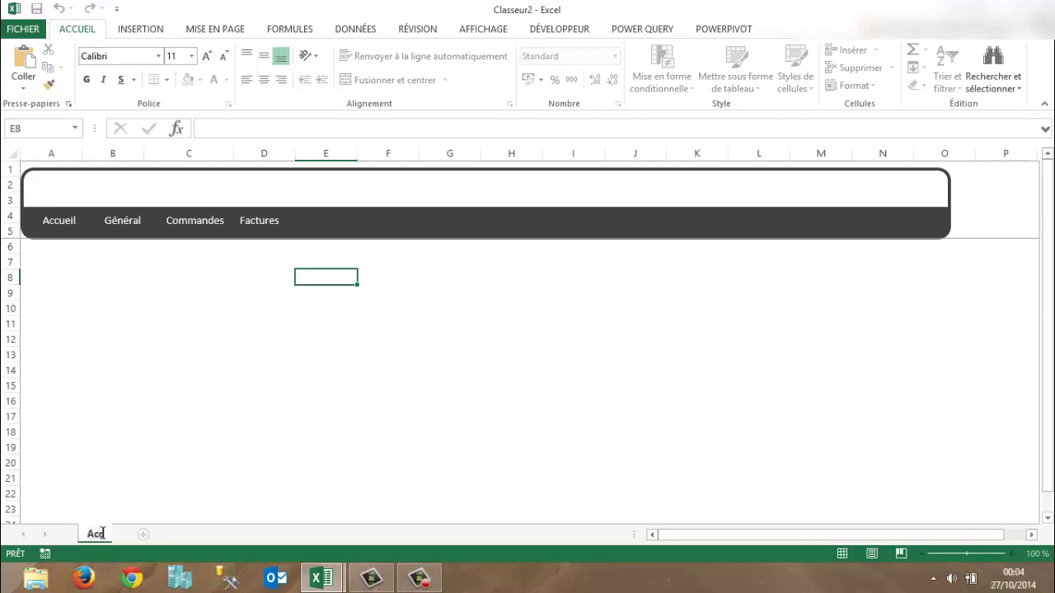
text(ueil)
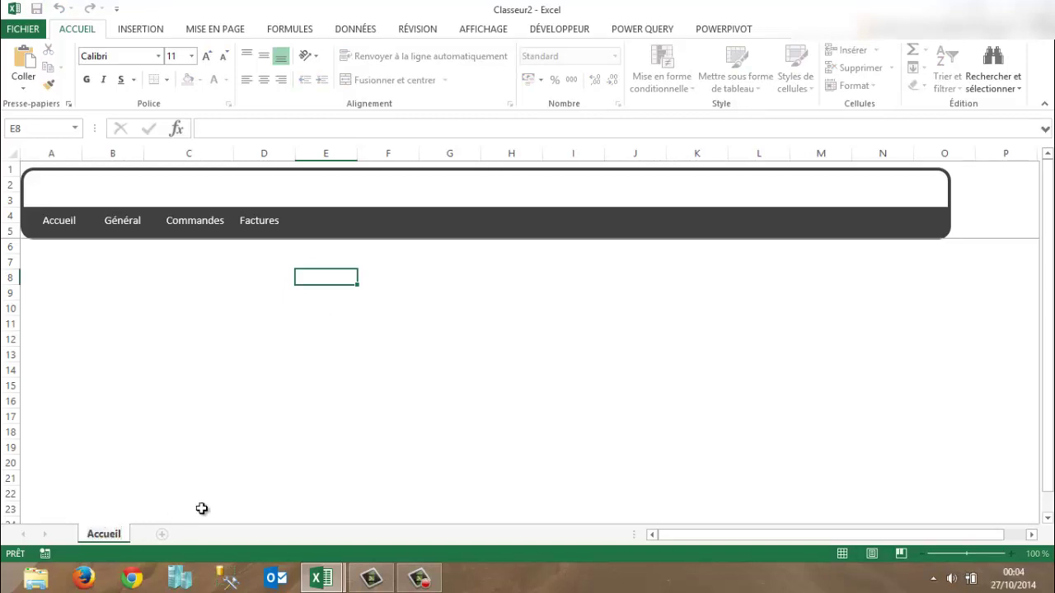
click(202, 509)
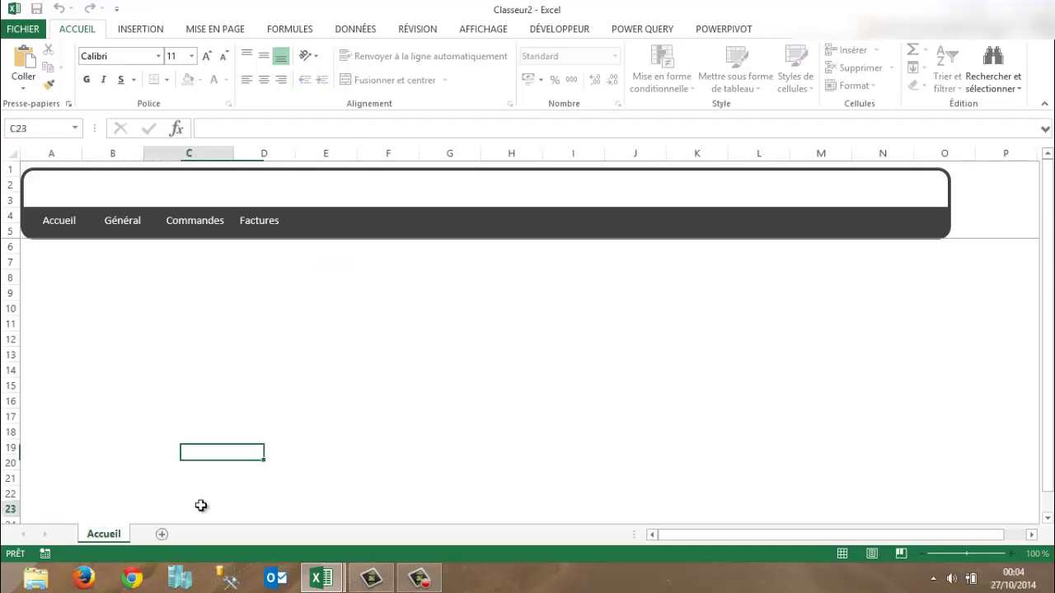
Step: Create a copy of the Accueil sheet in the same workbook, placed before the original
right_click(103, 536)
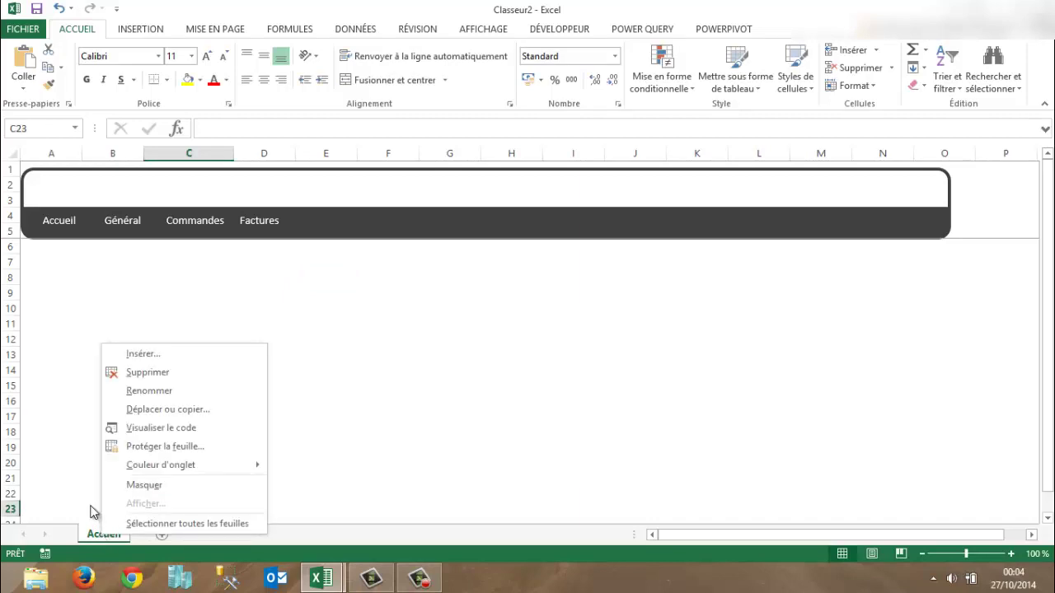
click(171, 412)
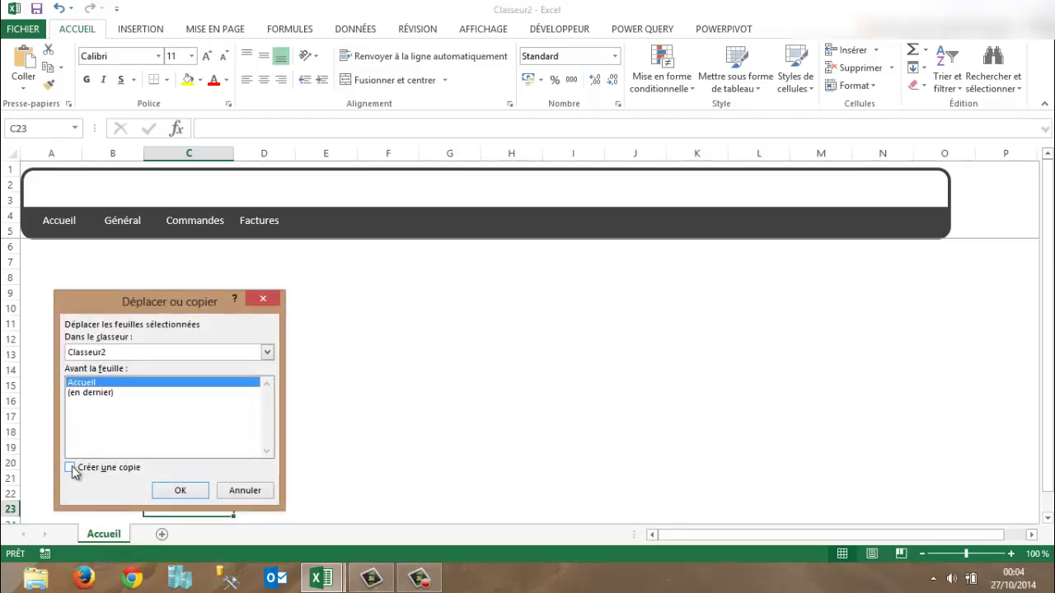
click(69, 471)
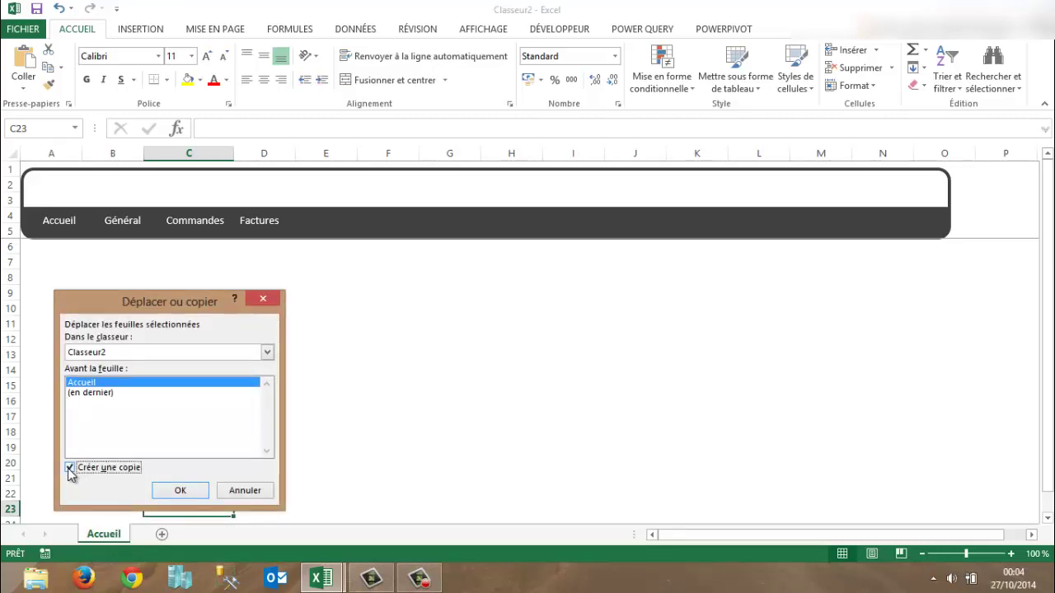
click(191, 491)
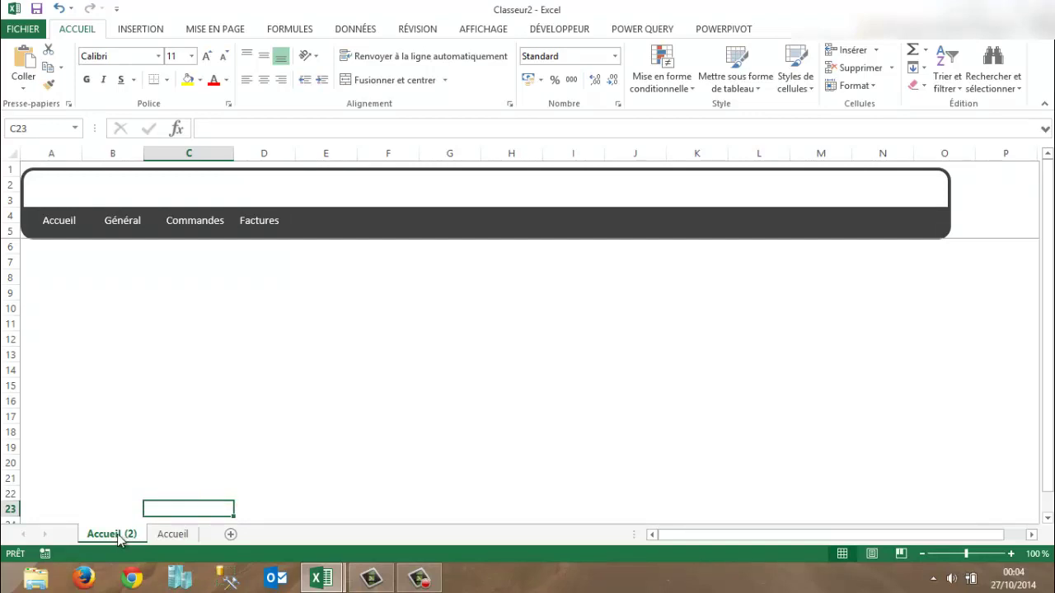
Step: Create two more copies of the banner sheet, then move the original Accueil sheet ahead of all the copies
right_click(119, 535)
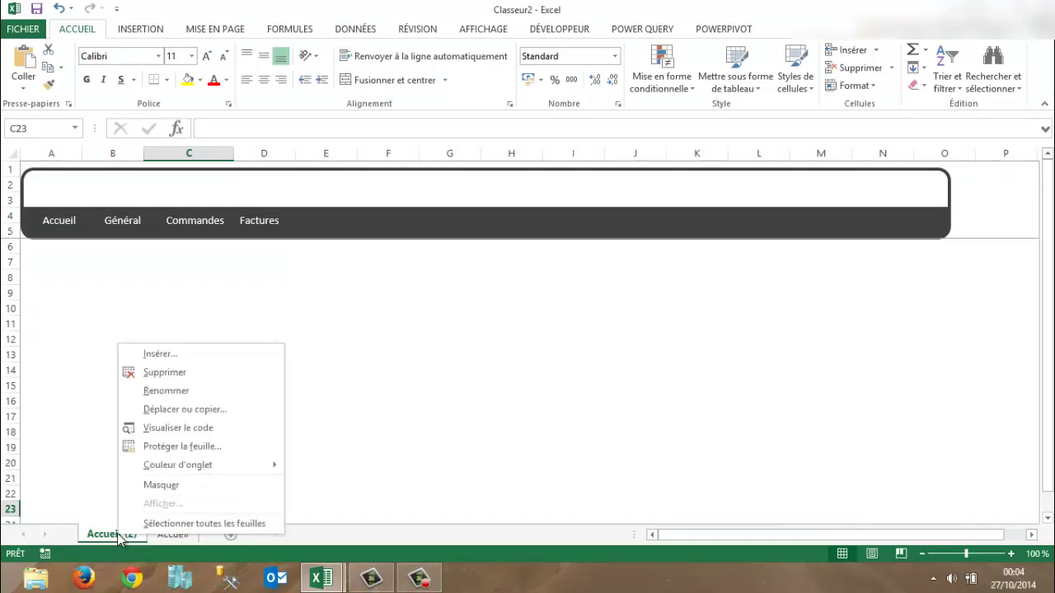
click(215, 409)
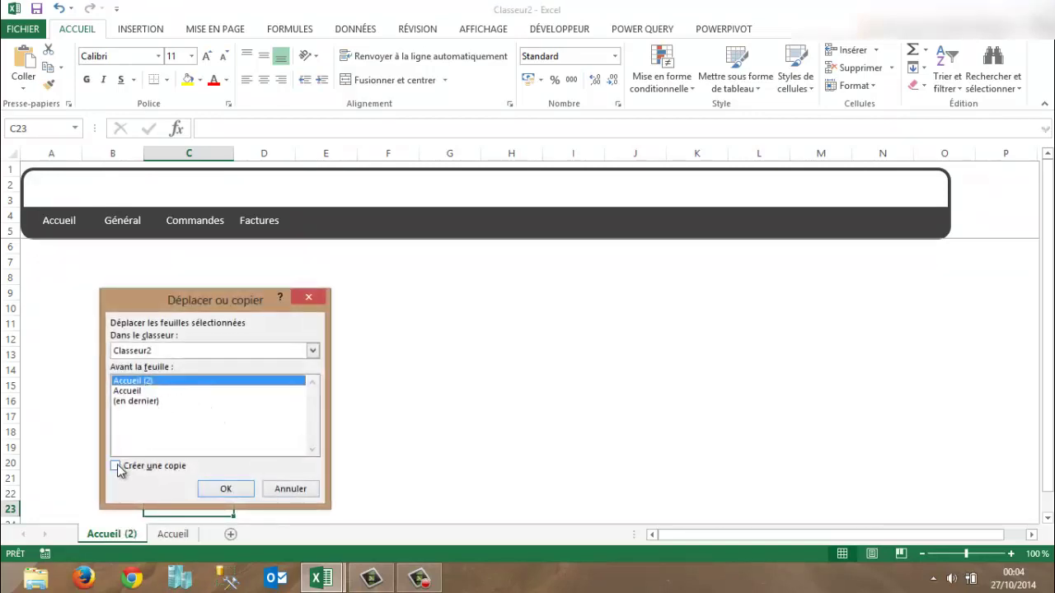
click(117, 465)
click(233, 489)
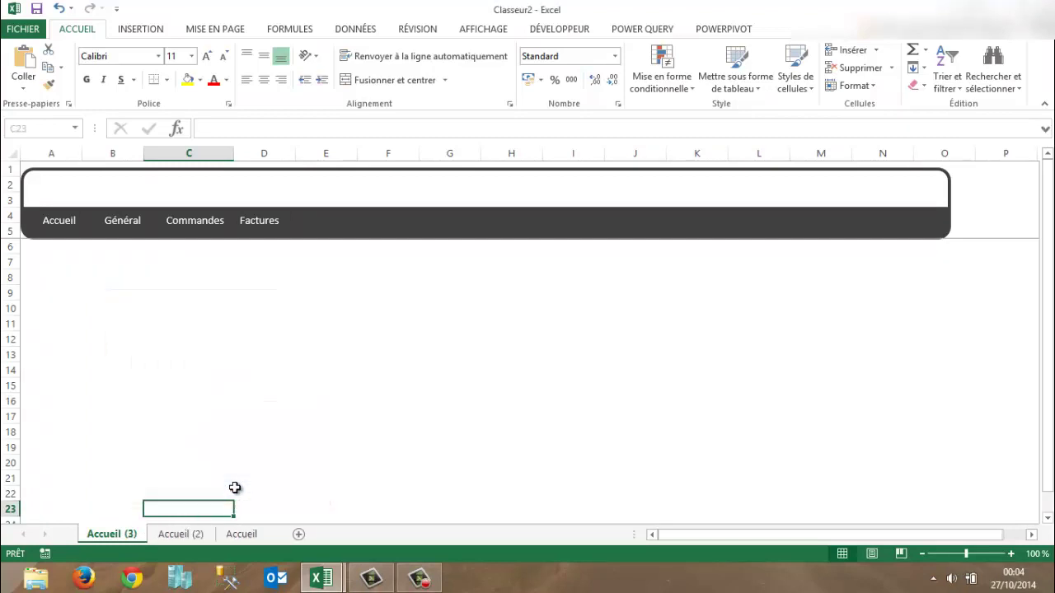
right_click(121, 538)
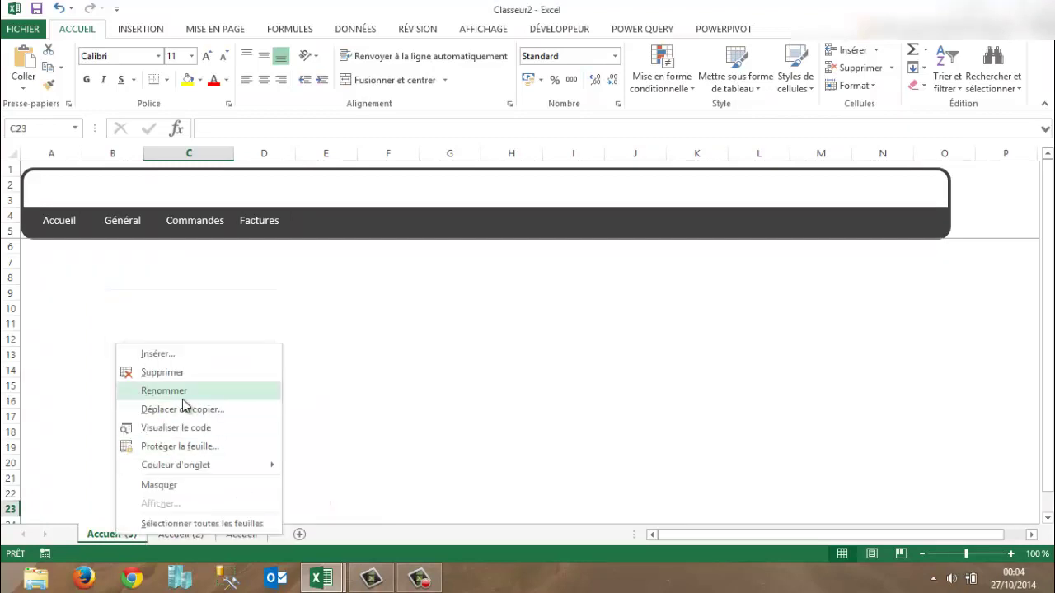
click(206, 409)
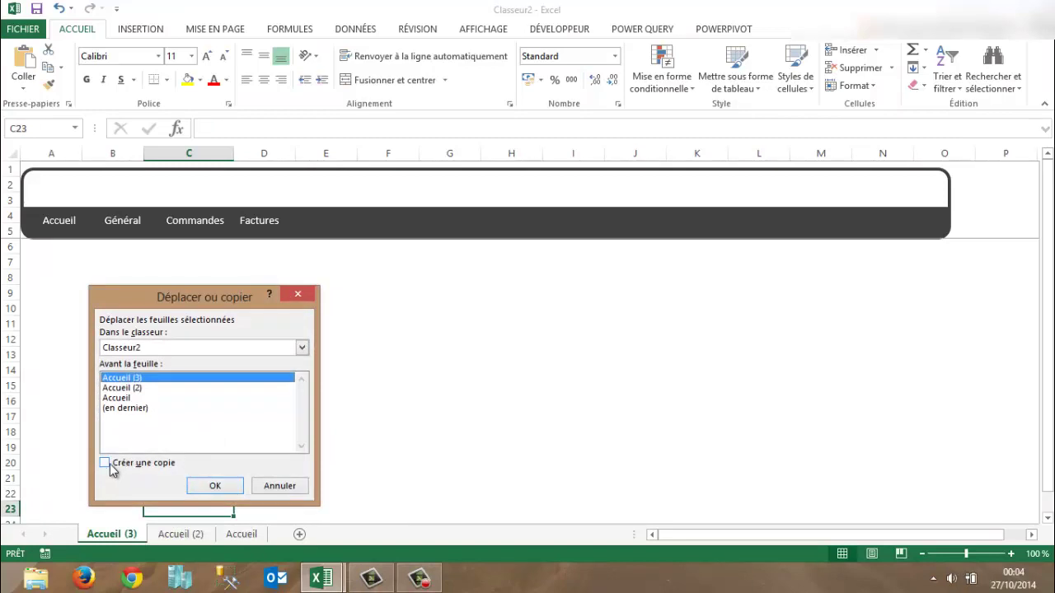
click(111, 467)
click(221, 488)
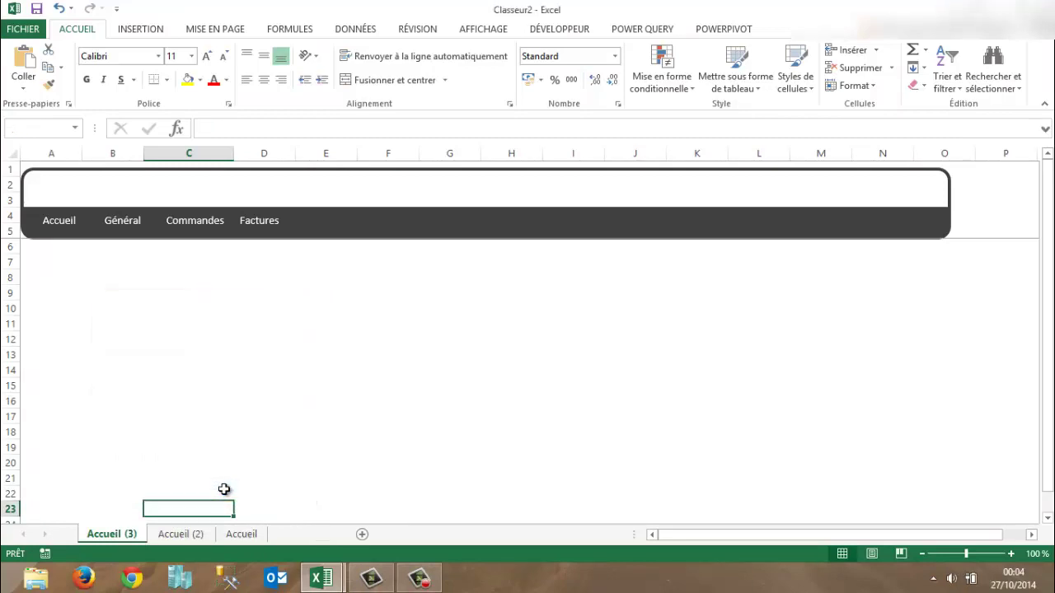
drag(322, 539, 90, 538)
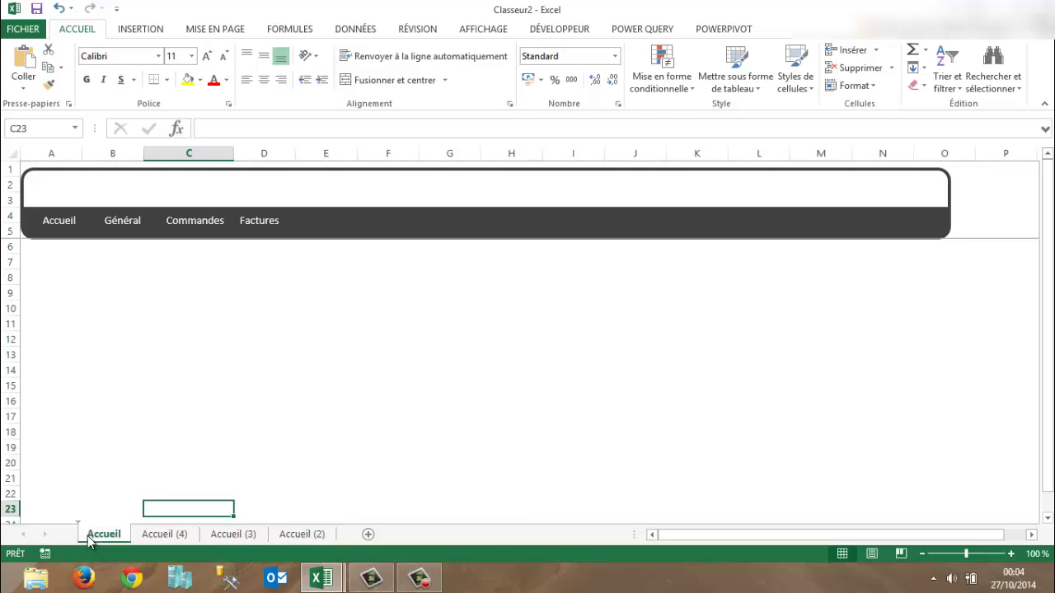
Step: Rename the three Accueil sheet copies, in order, as "Général", "Commandes" and "Factures"
double_click(167, 532)
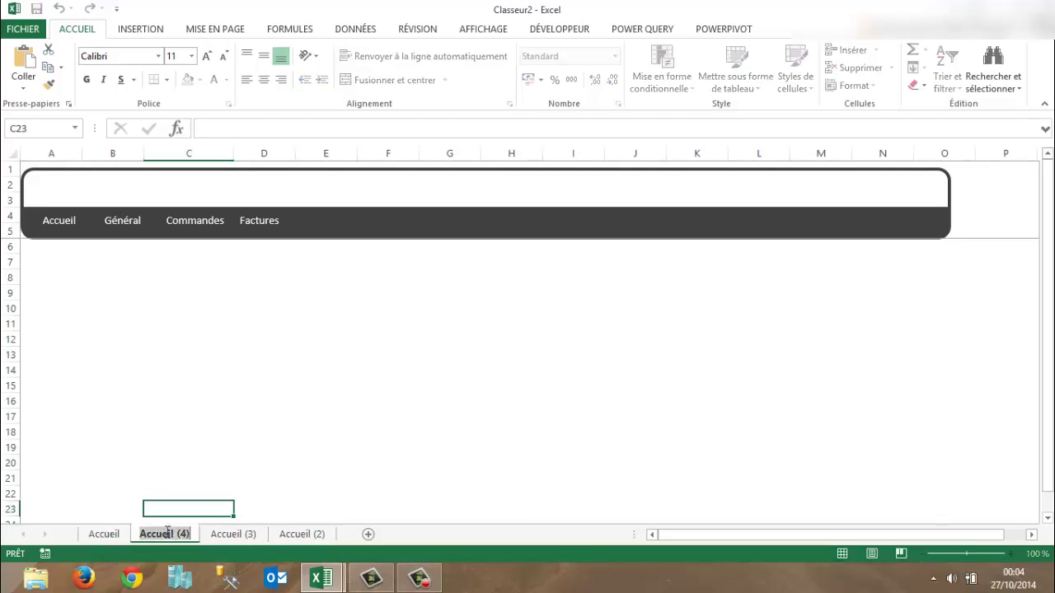
text(Général)
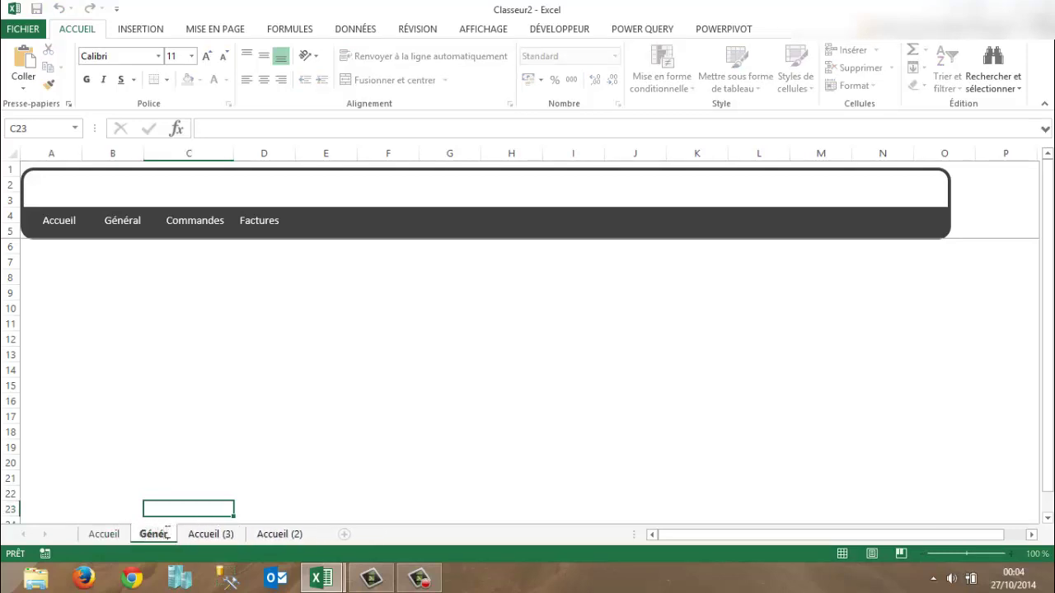
double_click(211, 538)
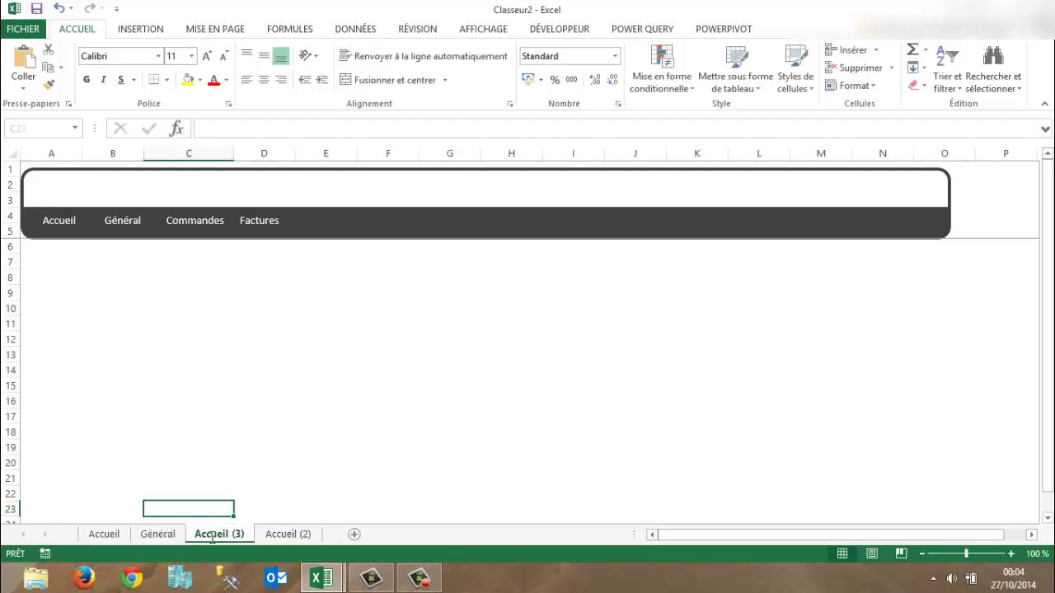
text(Commandes)
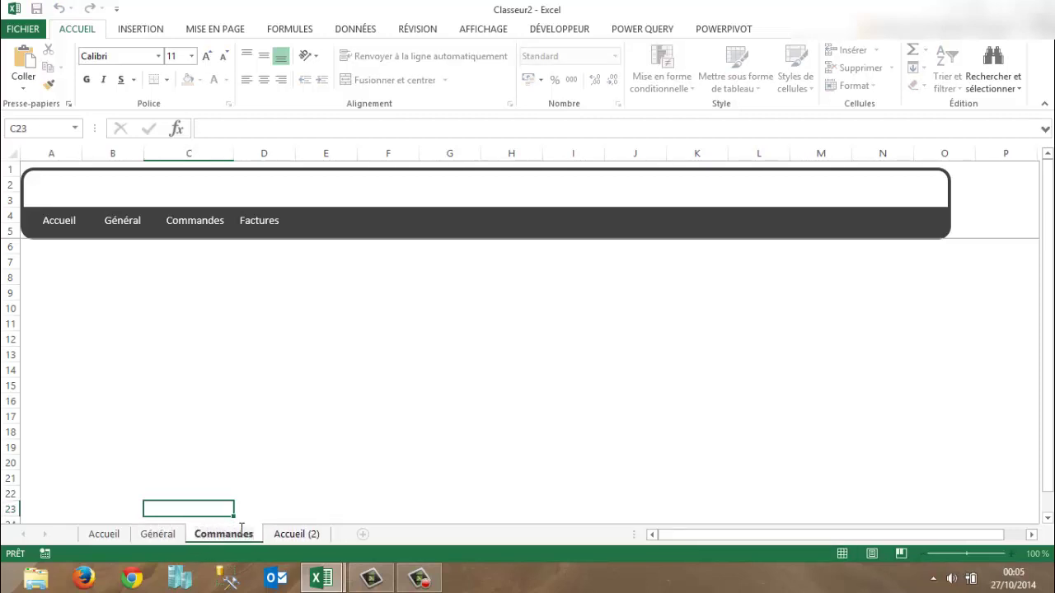
click(295, 535)
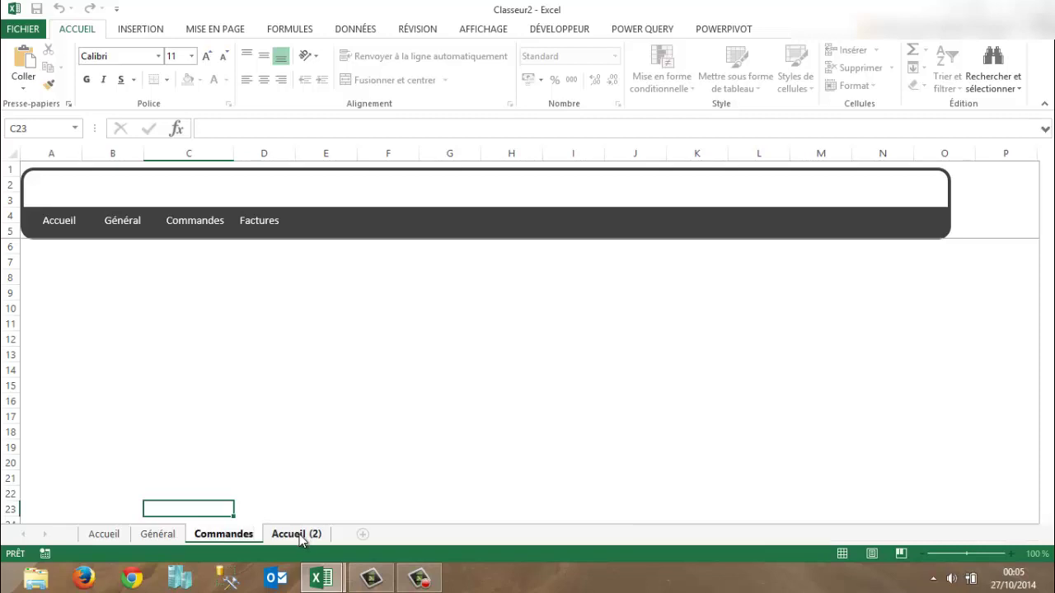
double_click(301, 534)
text(f)
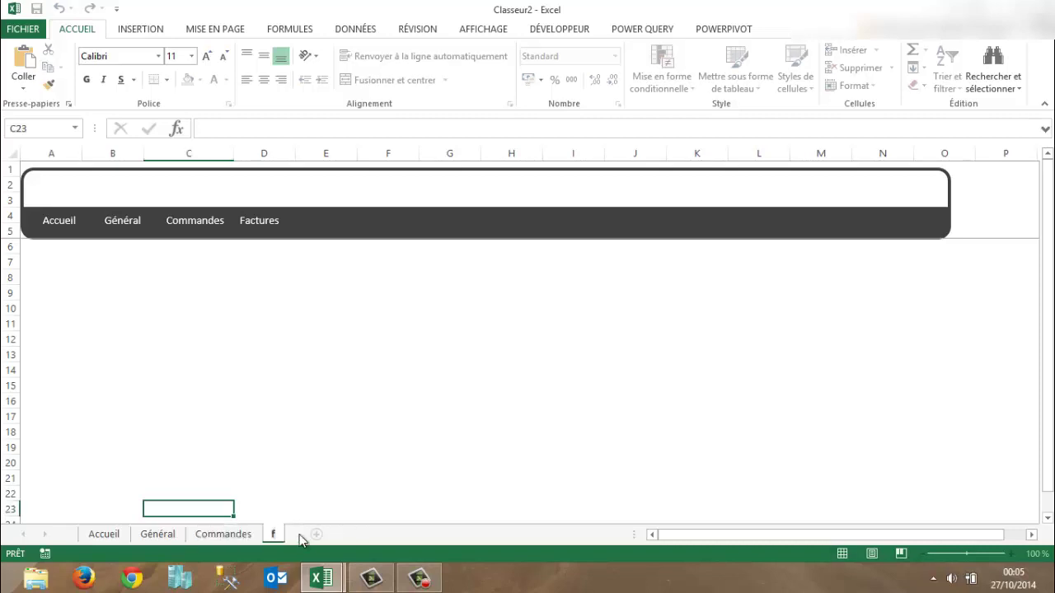
text(Factures)
click(416, 477)
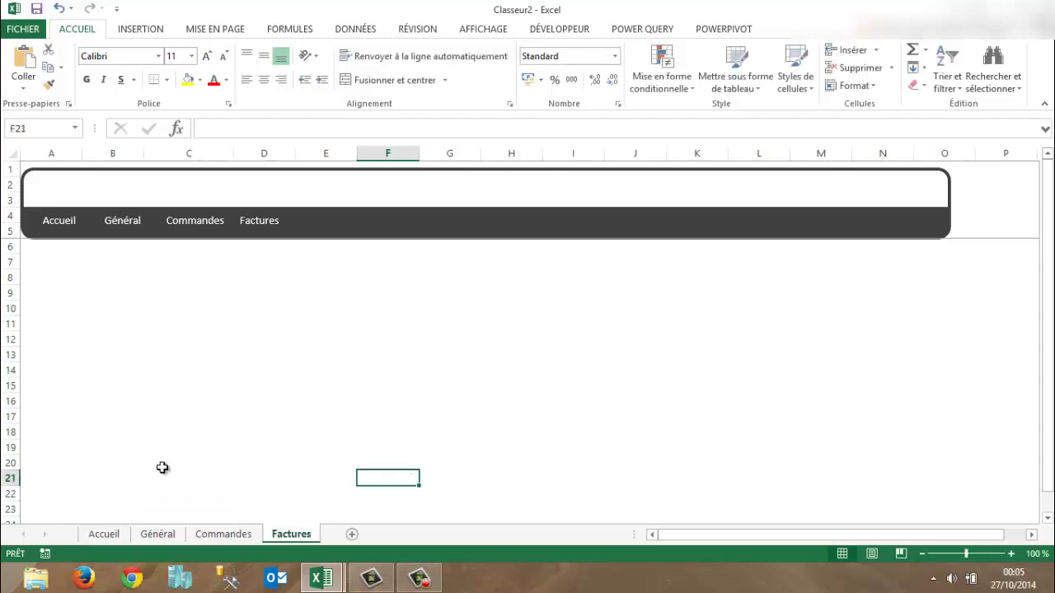
Step: On the Accueil sheet, make the banner's Accueil label blue and bold
click(104, 537)
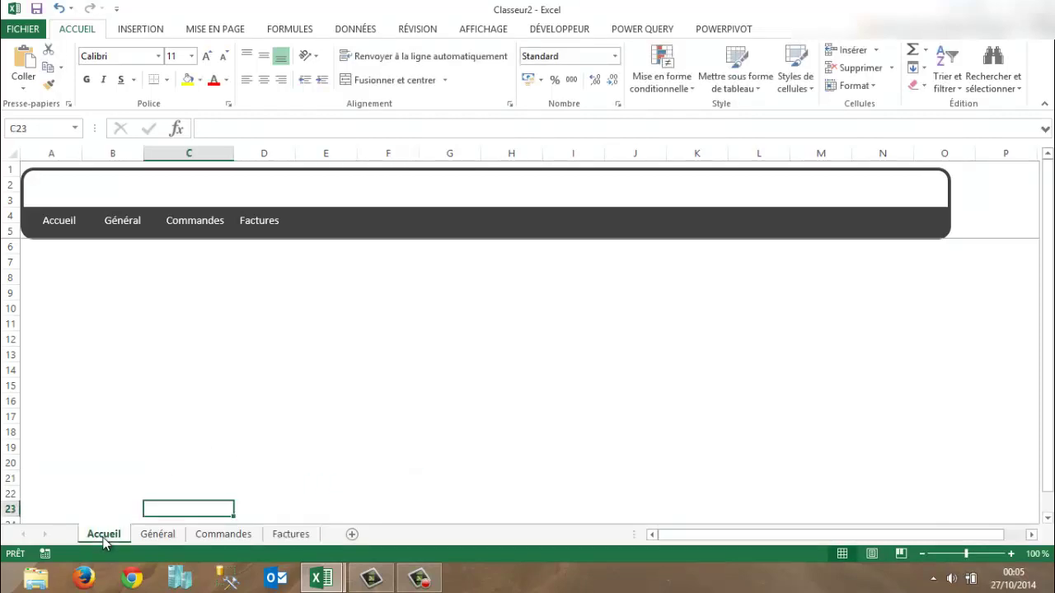
double_click(63, 220)
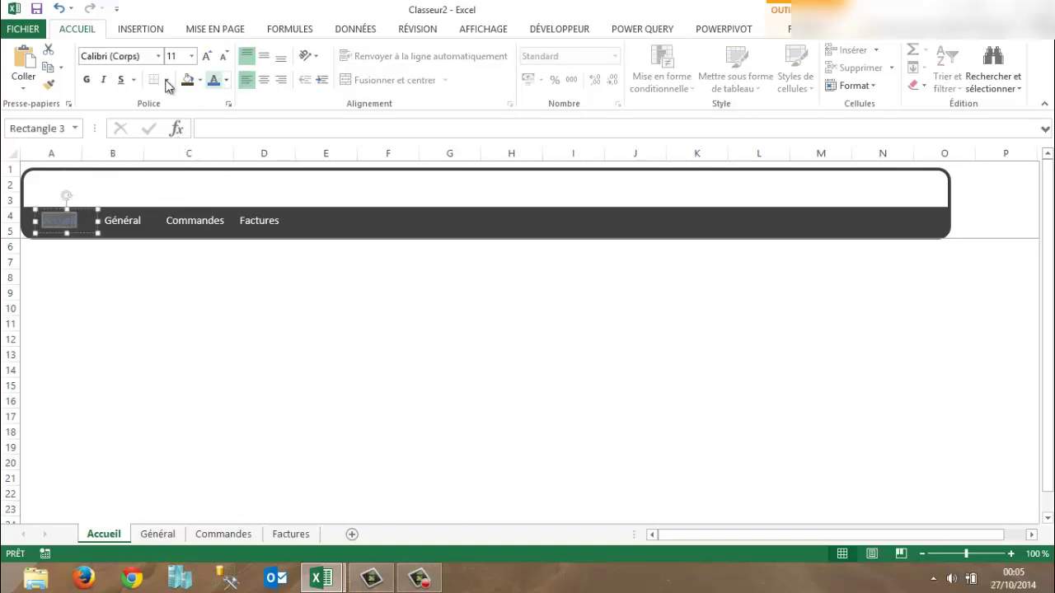
click(86, 80)
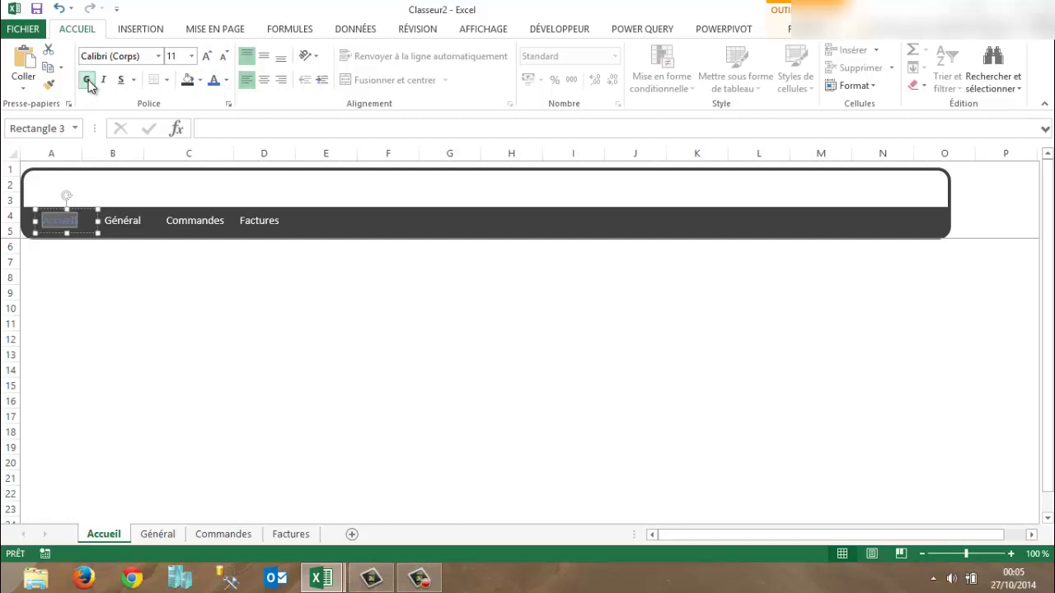
click(118, 296)
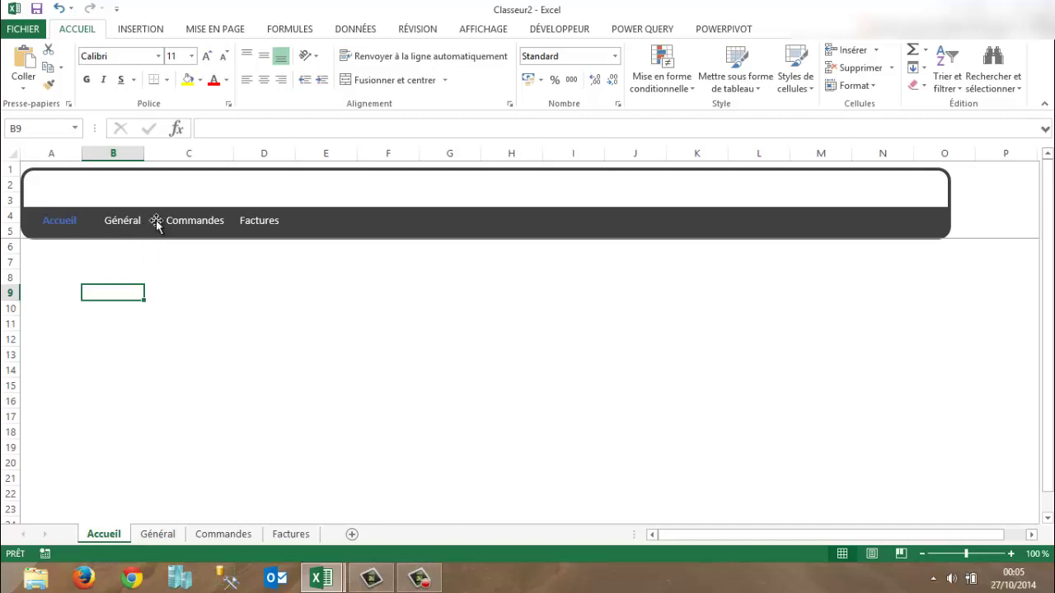
Step: Add a hyperlink from the Général label on the Accueil sheet to cell A1 of the Général sheet in this document
click(121, 223)
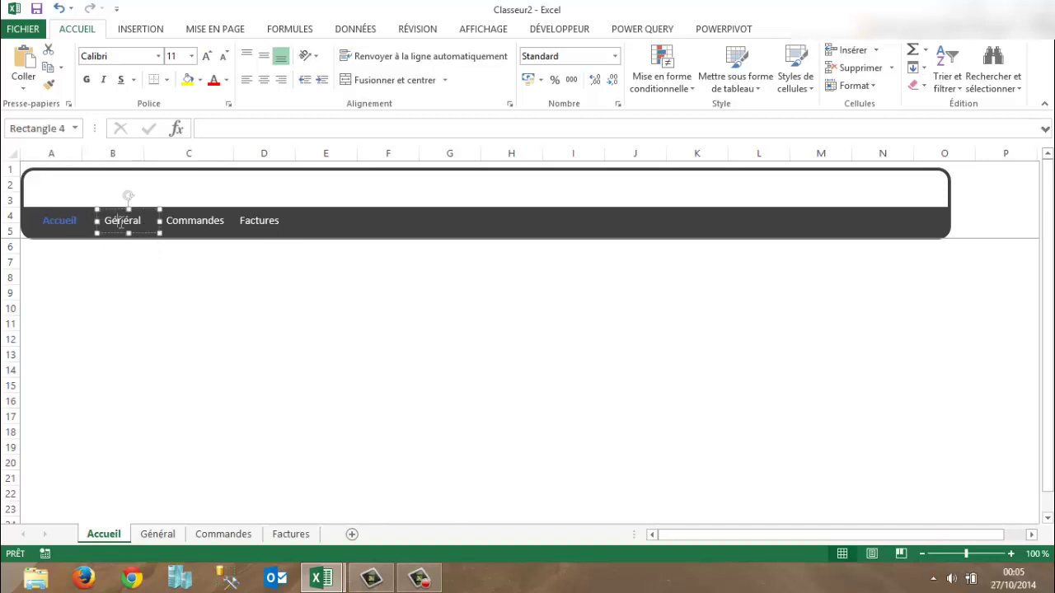
right_click(114, 222)
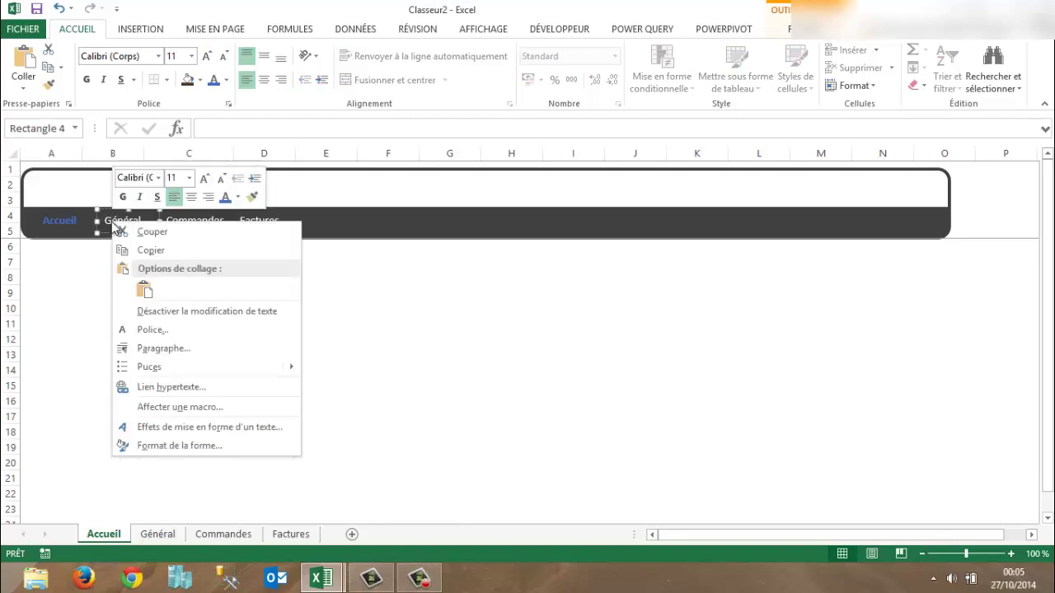
click(151, 388)
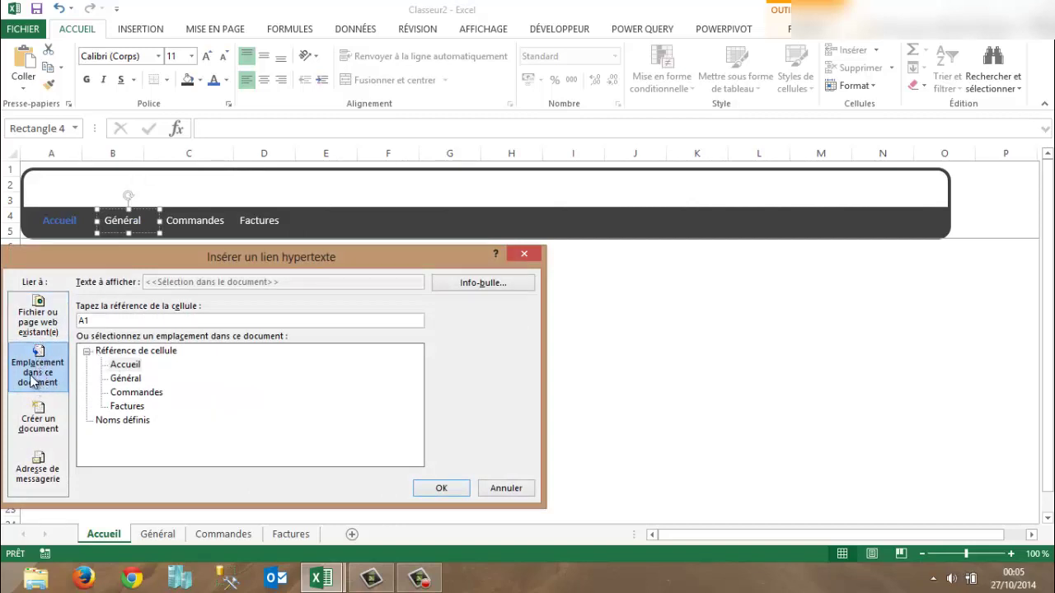
click(38, 322)
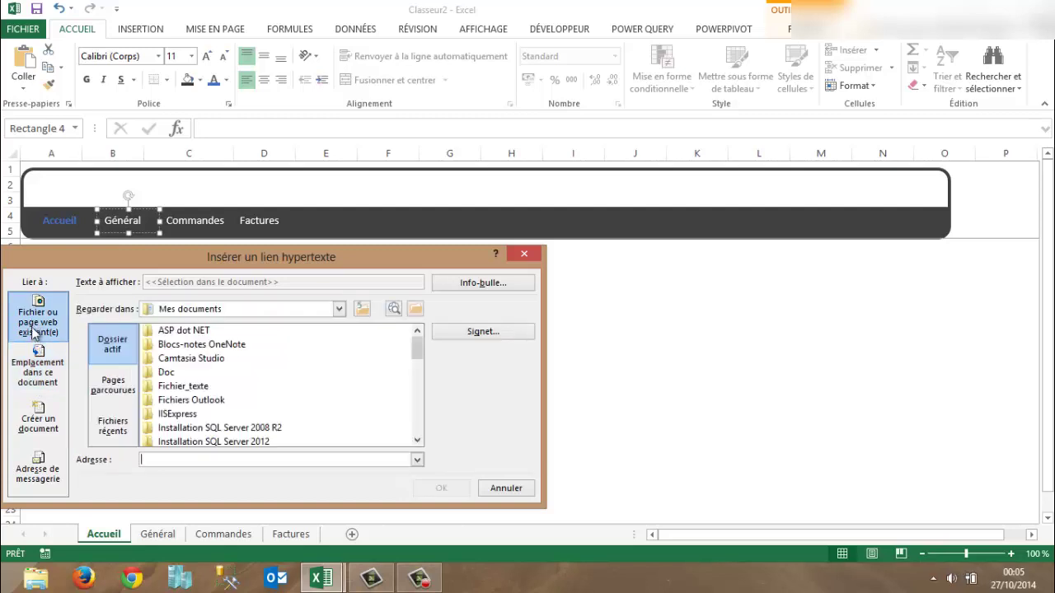
click(46, 377)
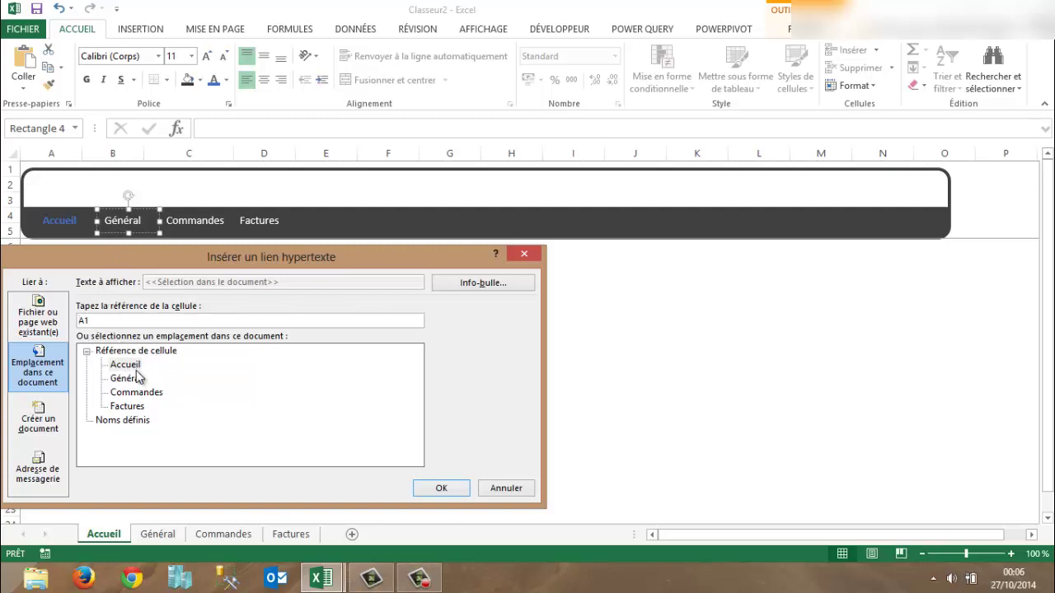
click(126, 379)
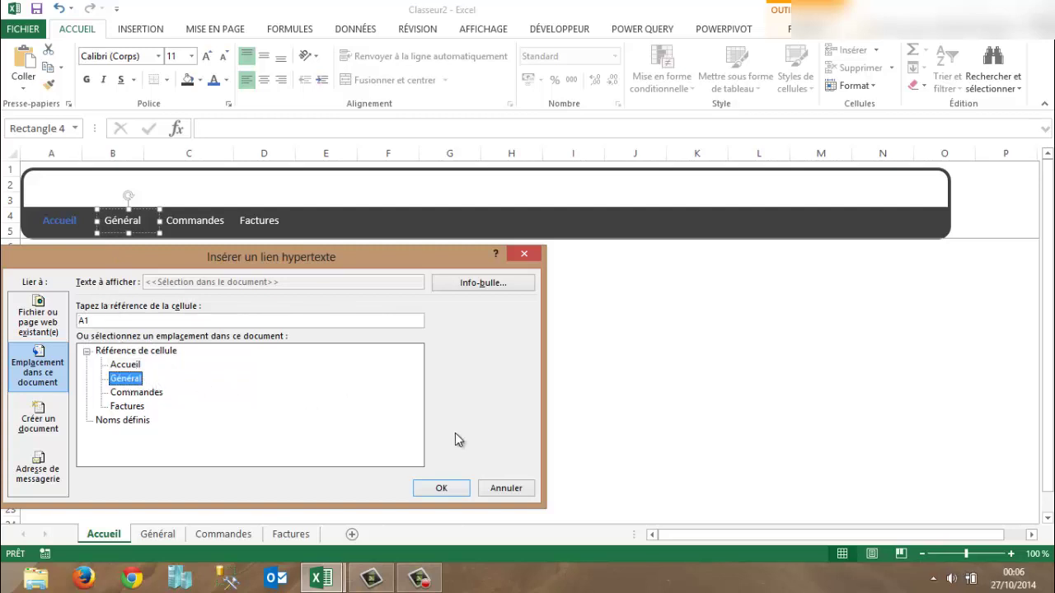
click(443, 488)
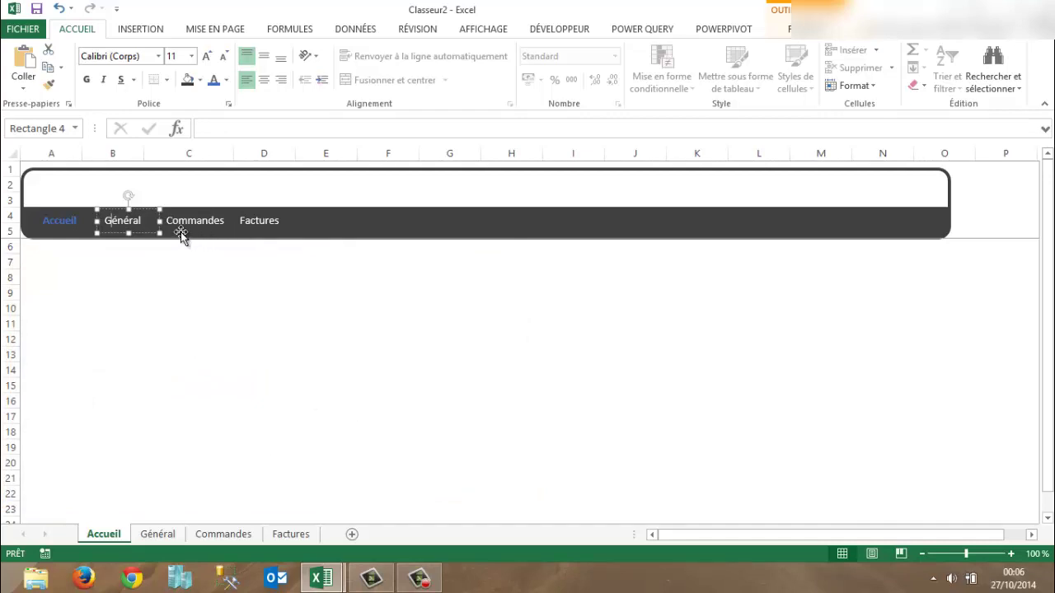
Step: Add a hyperlink from the Commandes label on the Accueil sheet to cell A1 of the Commandes sheet in this document
right_click(195, 223)
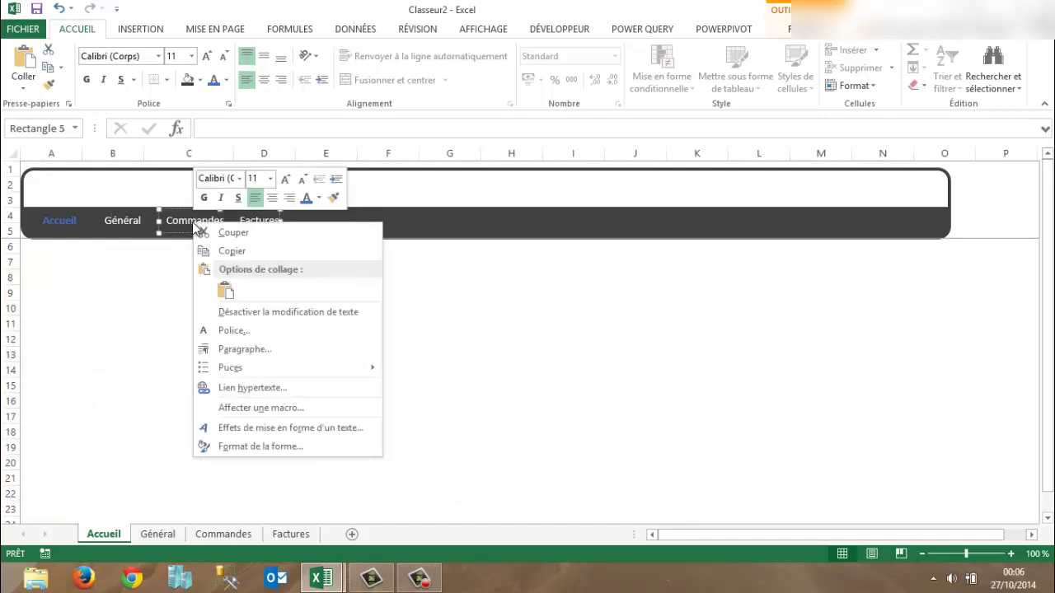
click(273, 385)
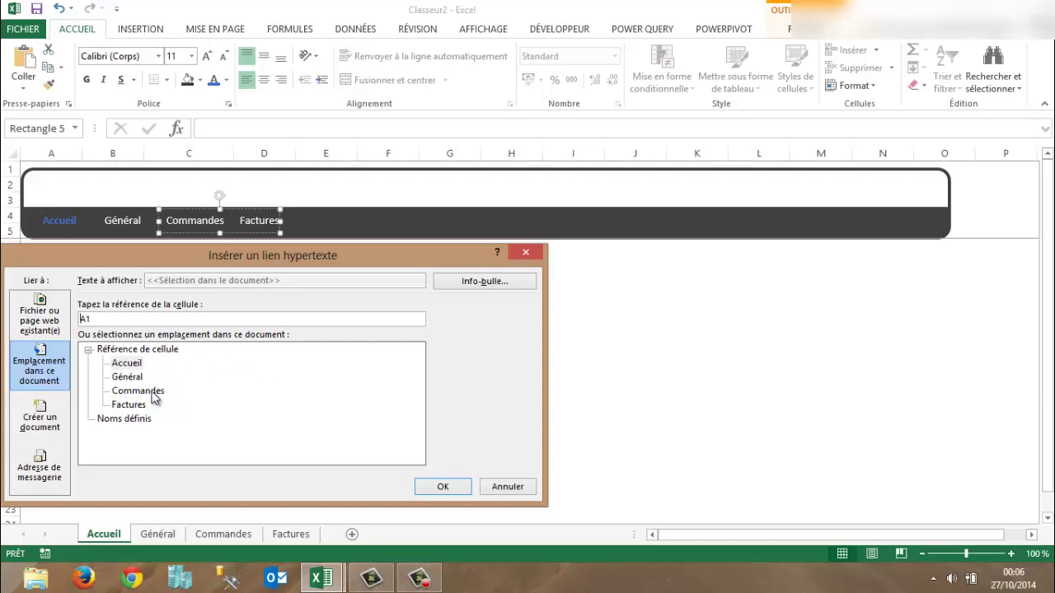
click(152, 392)
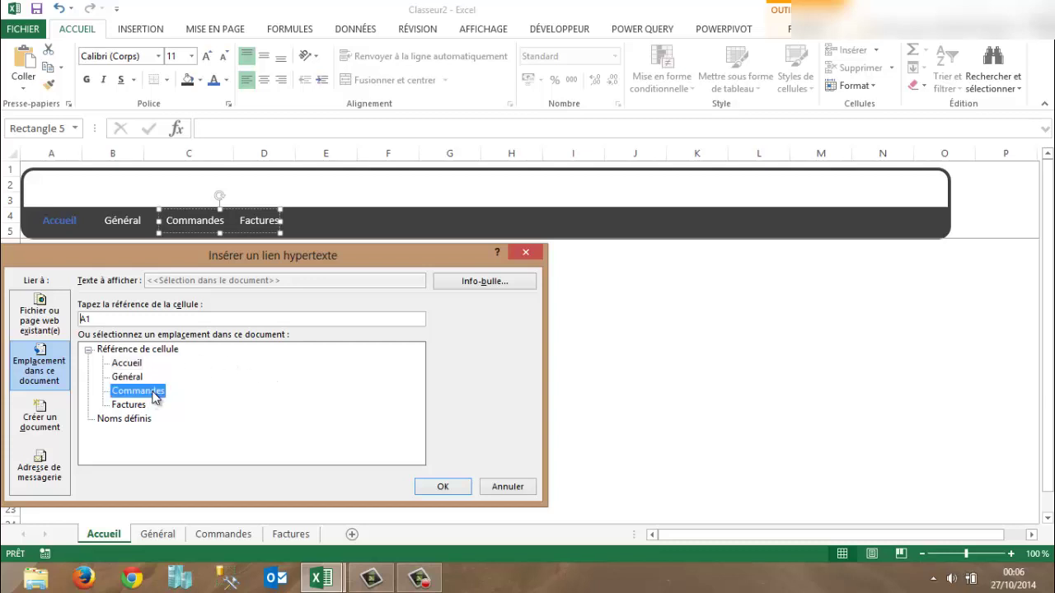
click(450, 486)
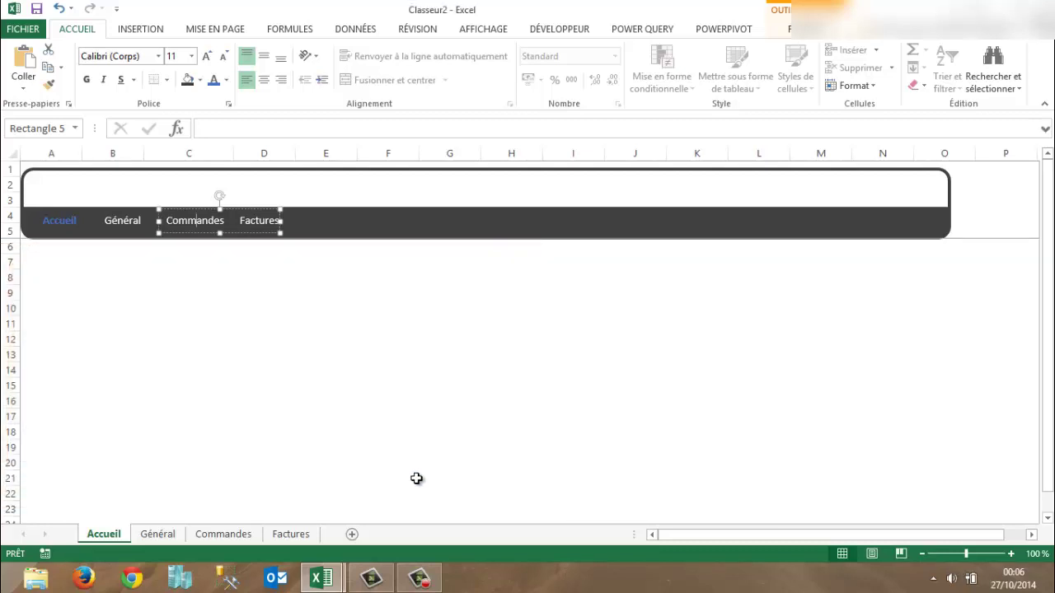
Step: Add a hyperlink from the Factures label on the Accueil sheet to cell A1 of the Factures sheet in this document
click(264, 217)
right_click(263, 216)
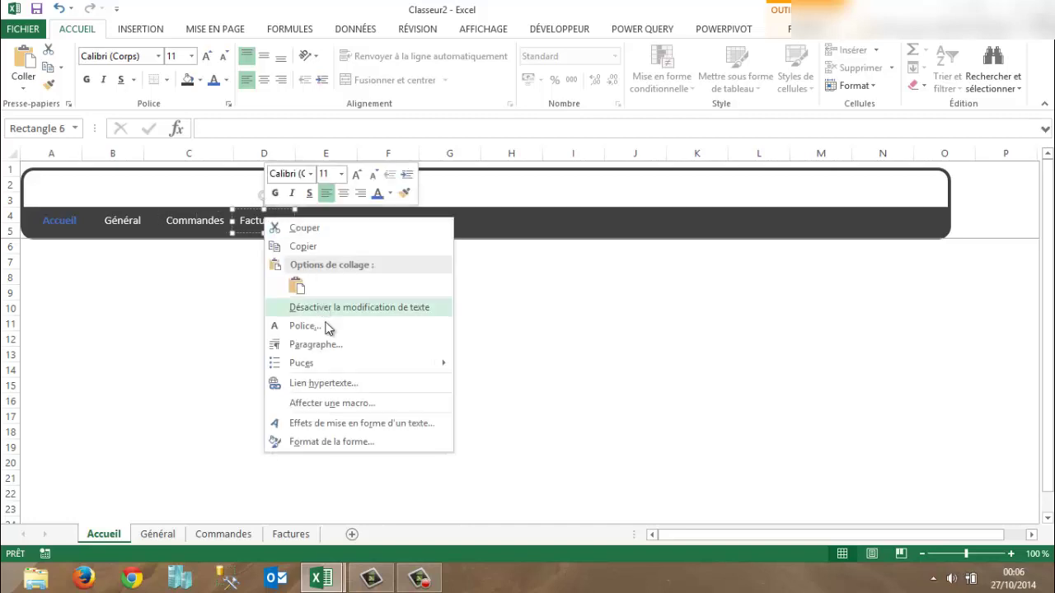
click(353, 383)
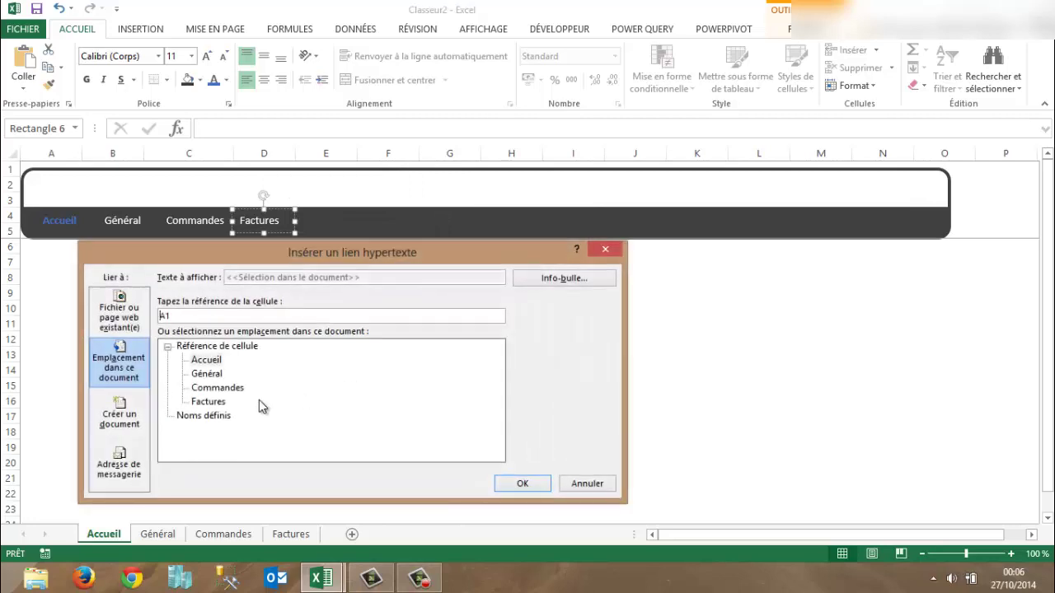
click(207, 401)
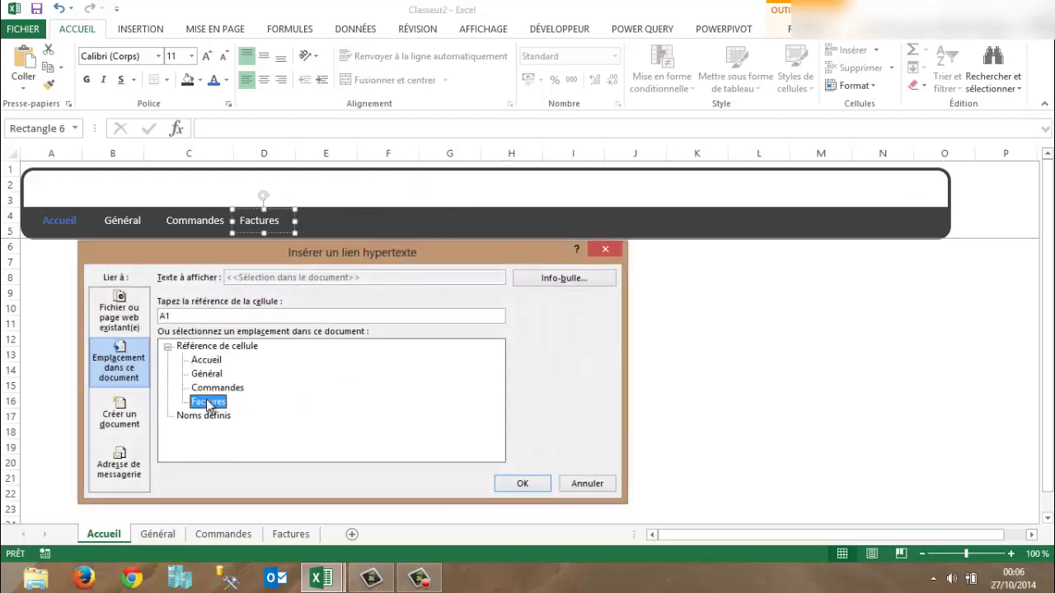
click(528, 482)
click(317, 366)
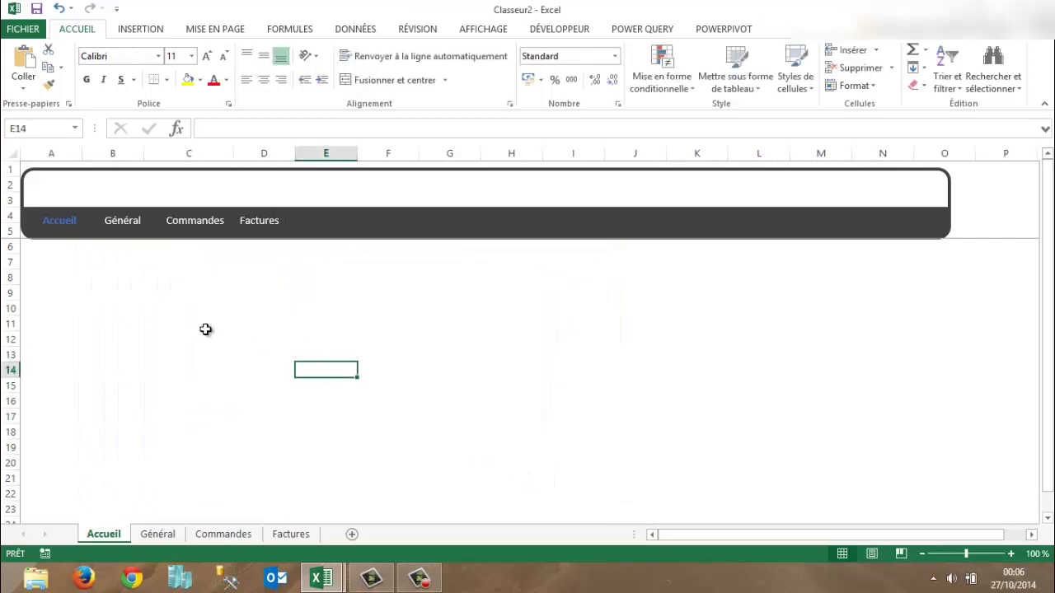
Step: Test the Général, Commandes and Factures links in the Accueil sheet's banner, returning to Accueil between tests
click(121, 227)
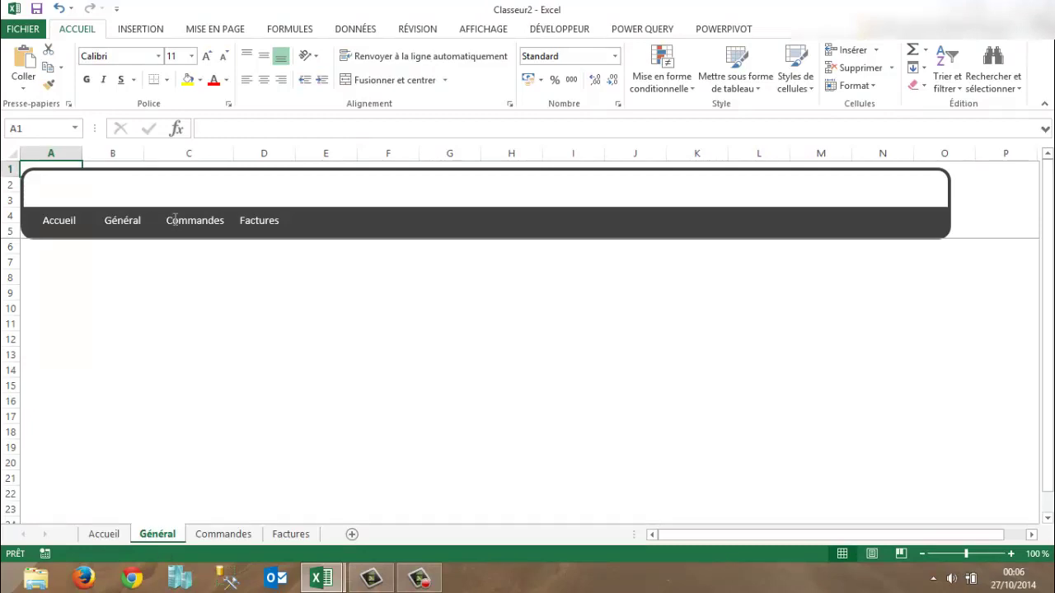
click(103, 535)
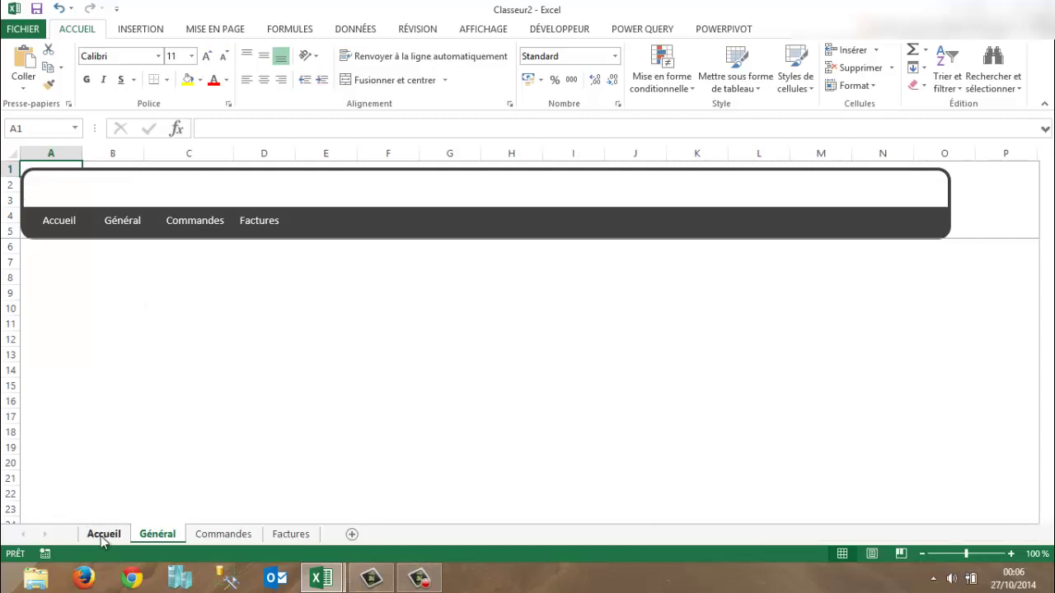
click(195, 222)
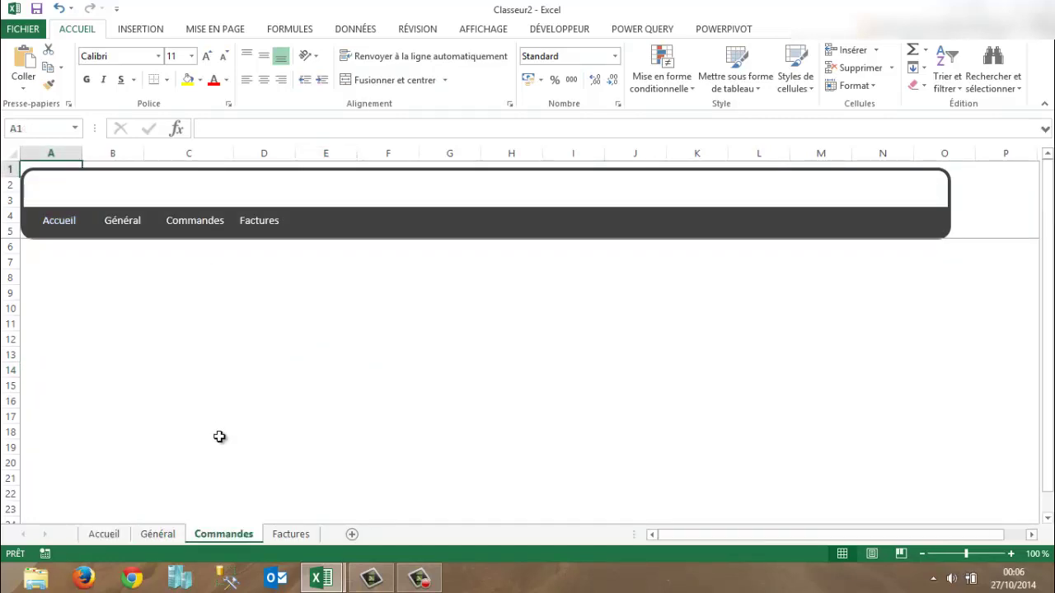
click(108, 534)
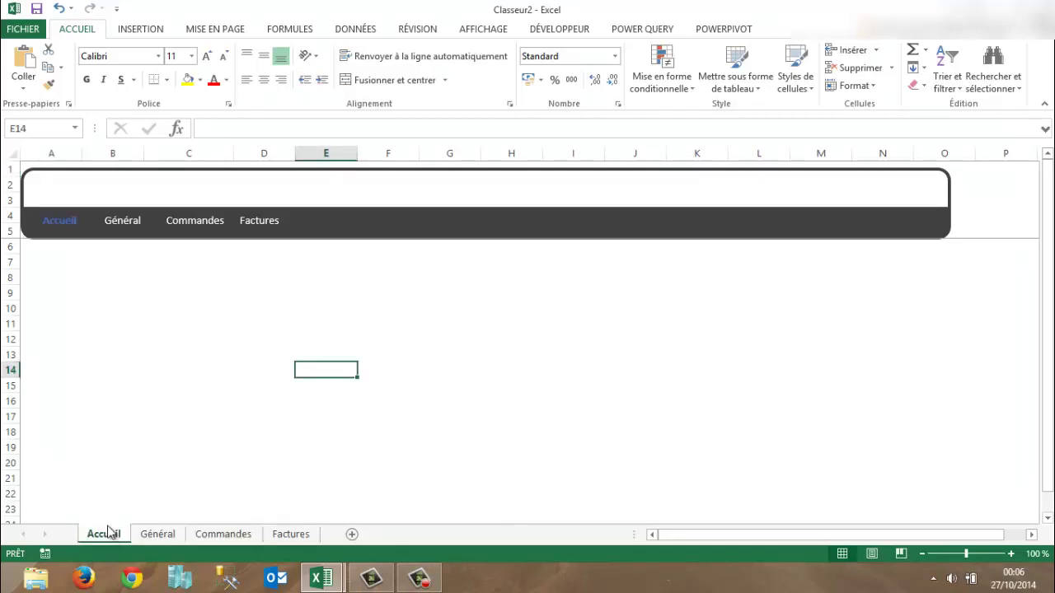
click(273, 221)
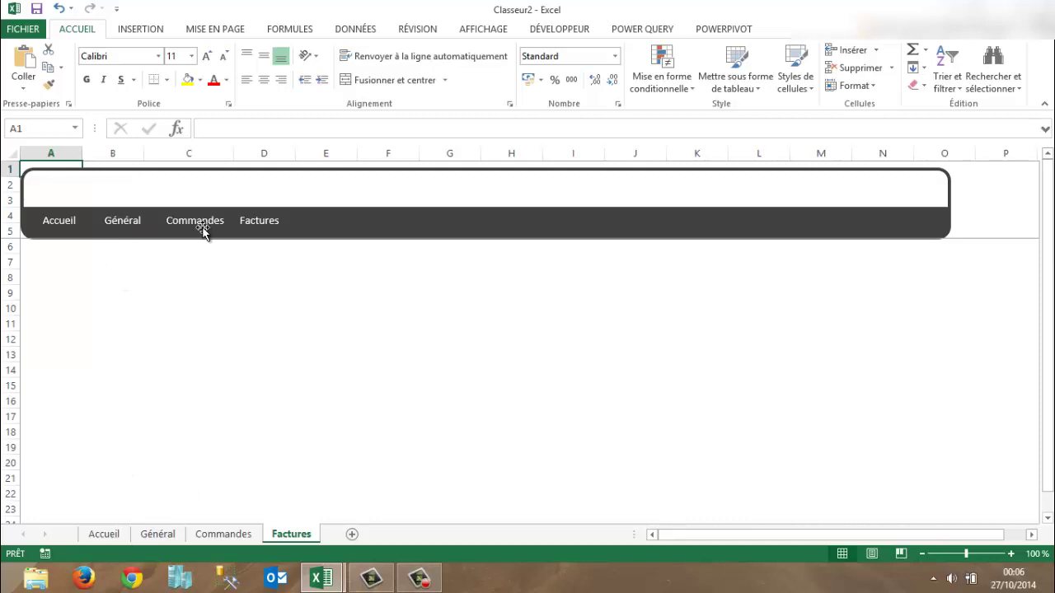
Step: On the Général sheet, make the banner's Général label blue and bold
click(161, 536)
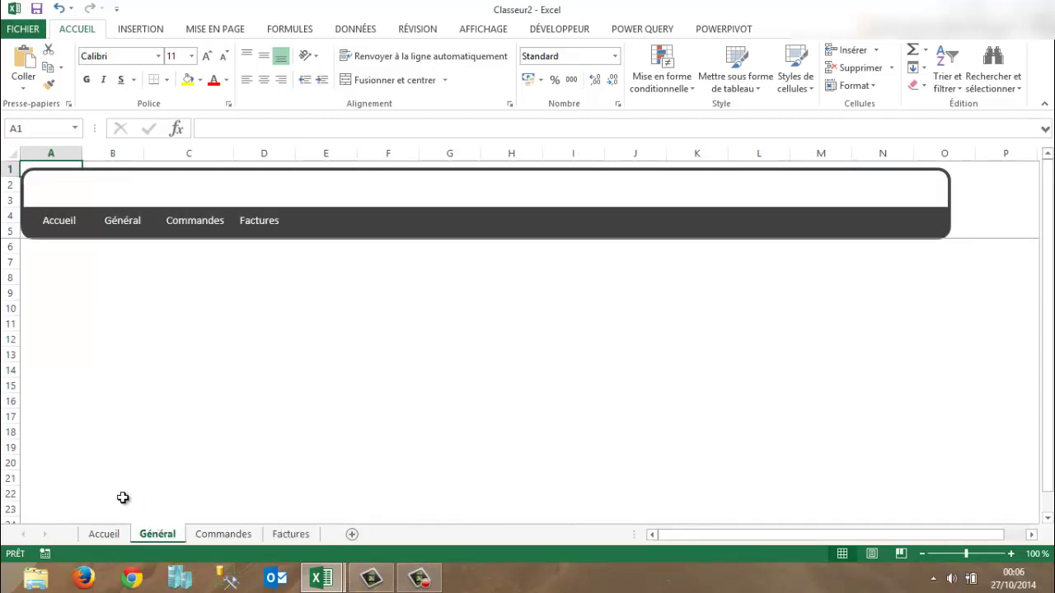
double_click(118, 221)
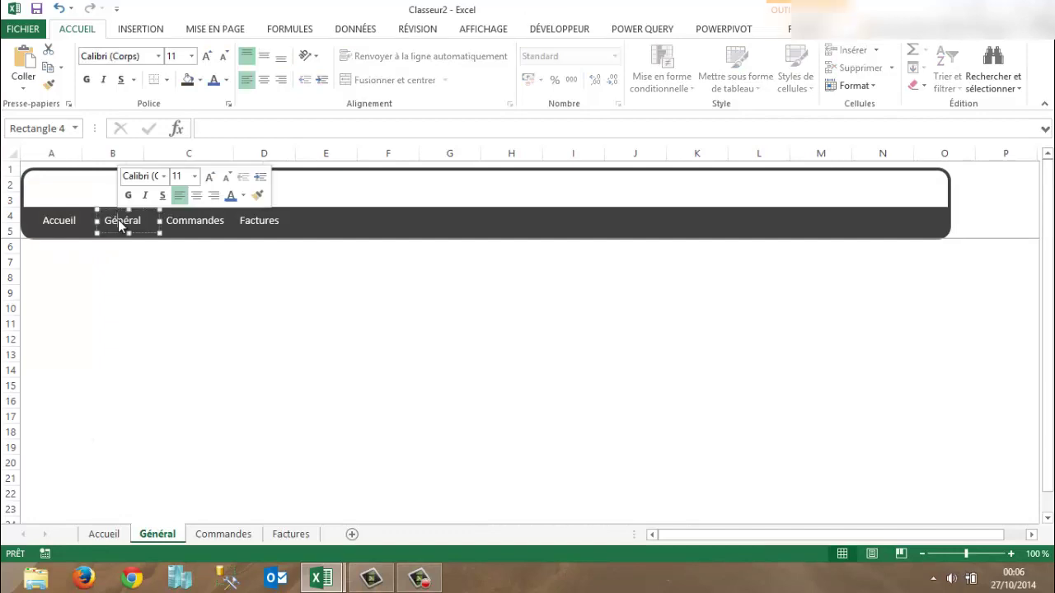
click(213, 81)
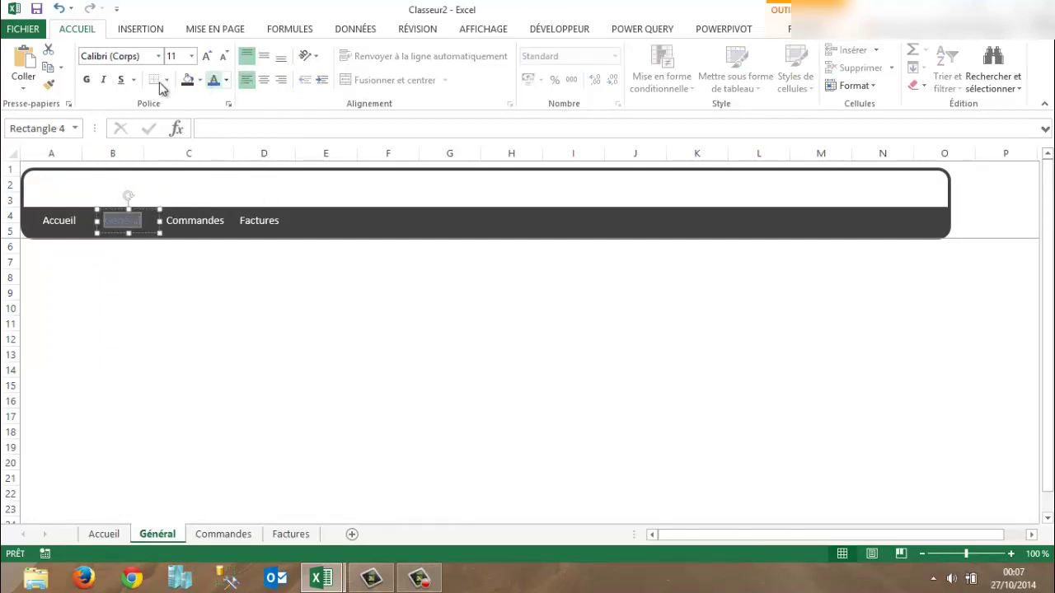
click(86, 80)
click(164, 265)
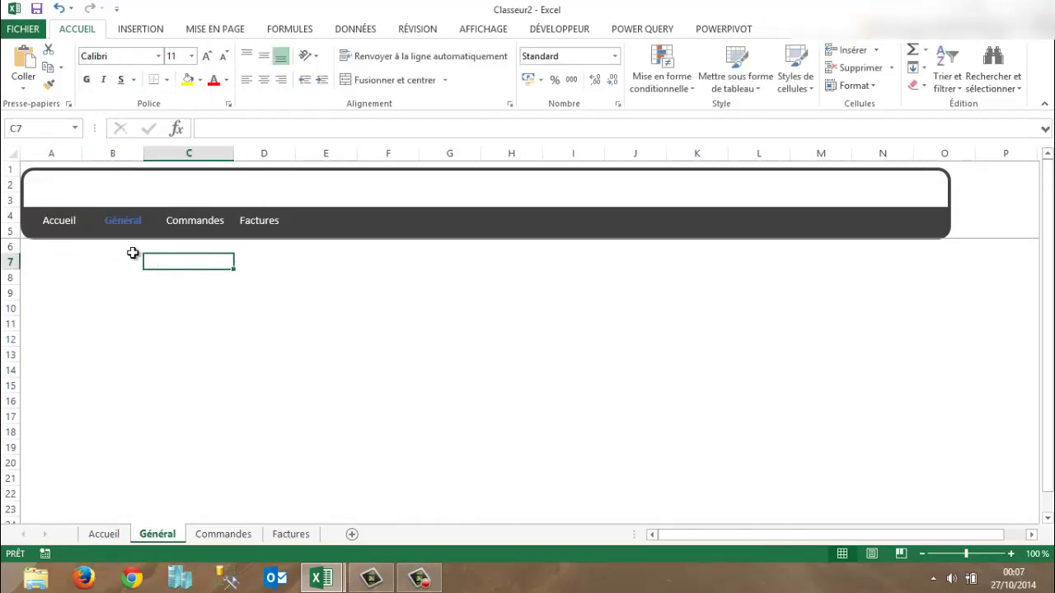
Step: Add a hyperlink from the Accueil label on the Général sheet to cell A1 of the Accueil sheet
click(54, 221)
right_click(54, 221)
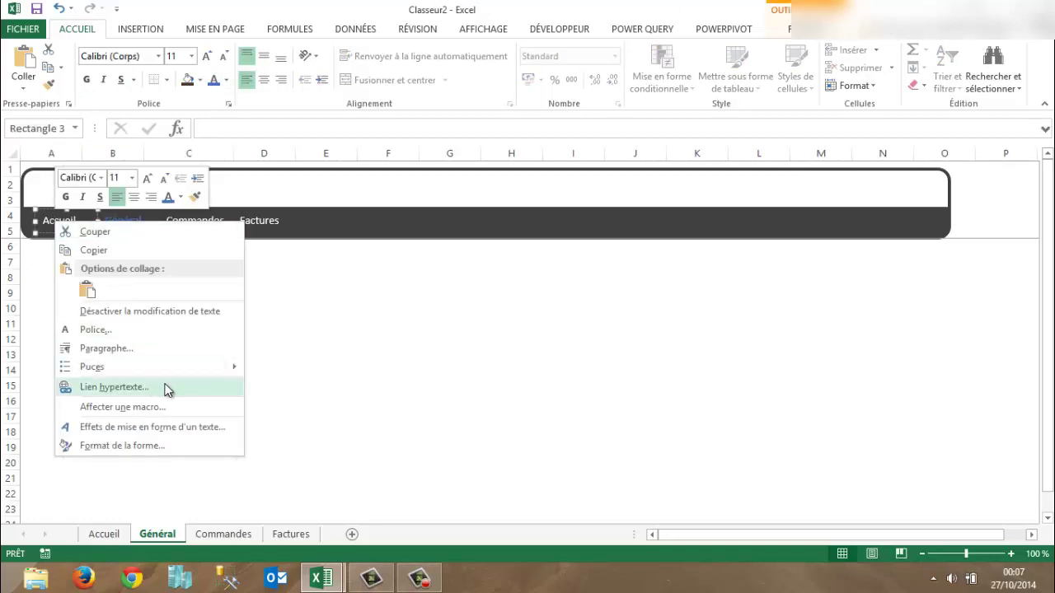
click(116, 386)
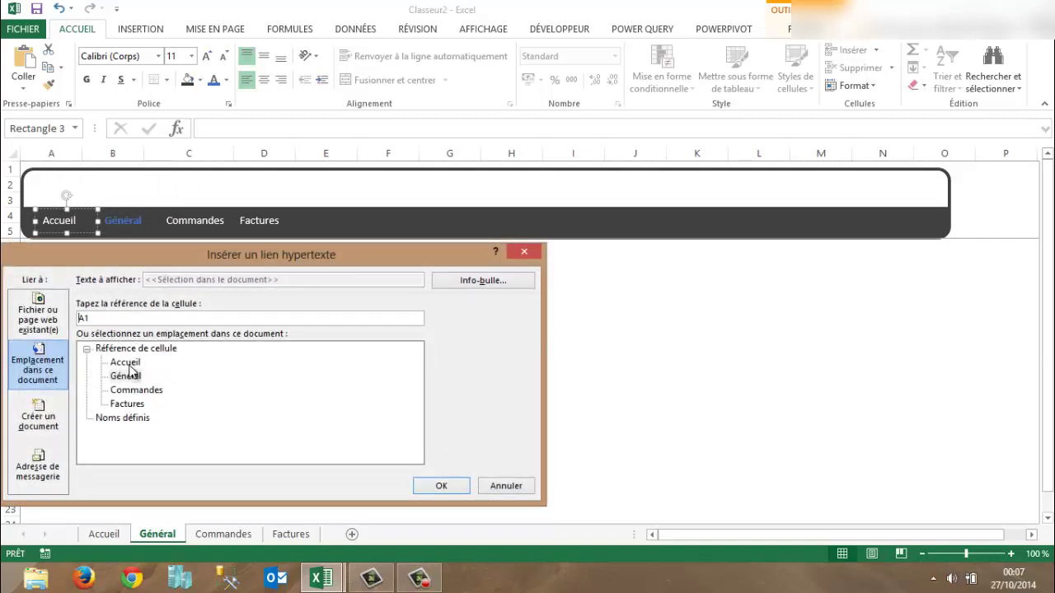
click(127, 363)
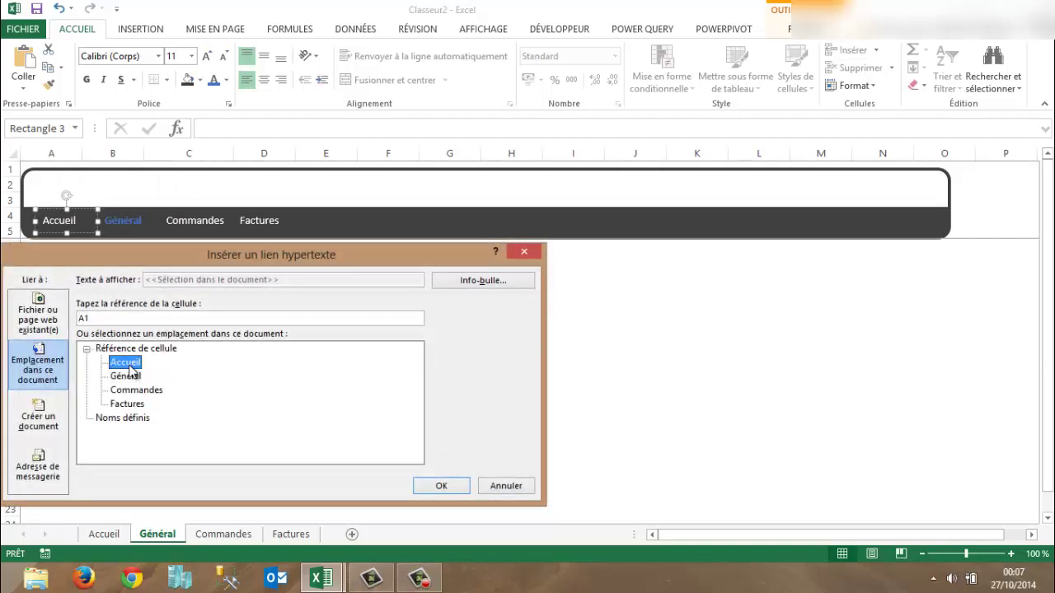
click(441, 486)
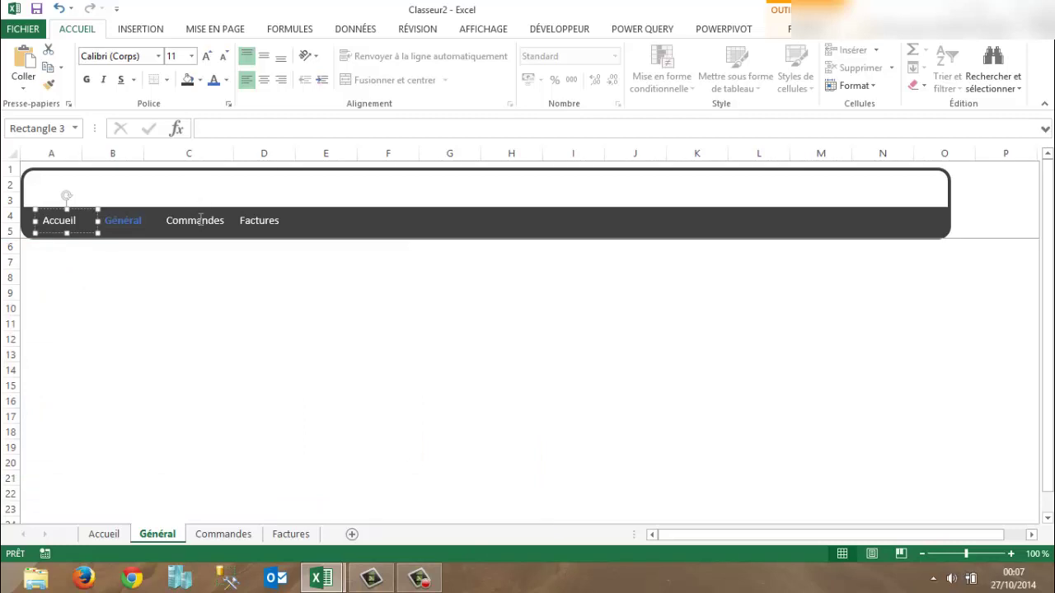
Step: Add a hyperlink from the Commandes label on the Général sheet to cell A1 of the Commandes sheet
click(200, 218)
right_click(202, 219)
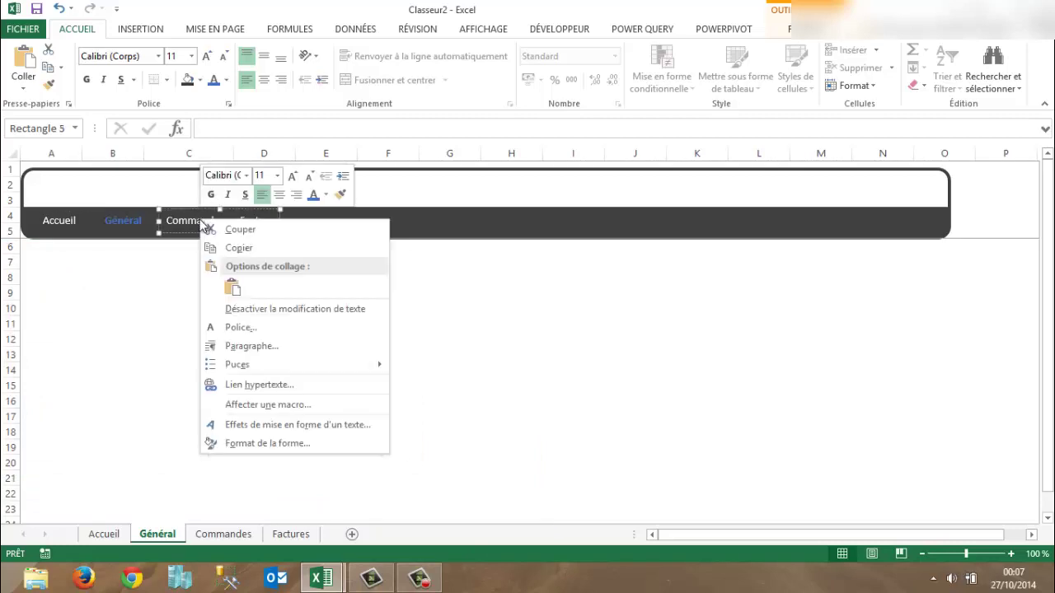
click(260, 385)
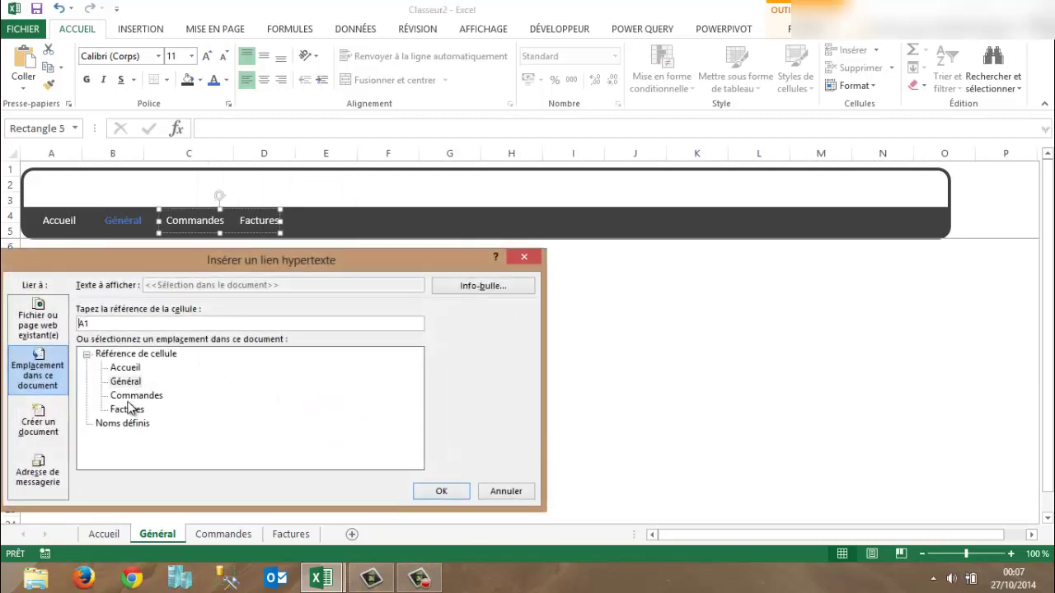
click(136, 398)
click(442, 491)
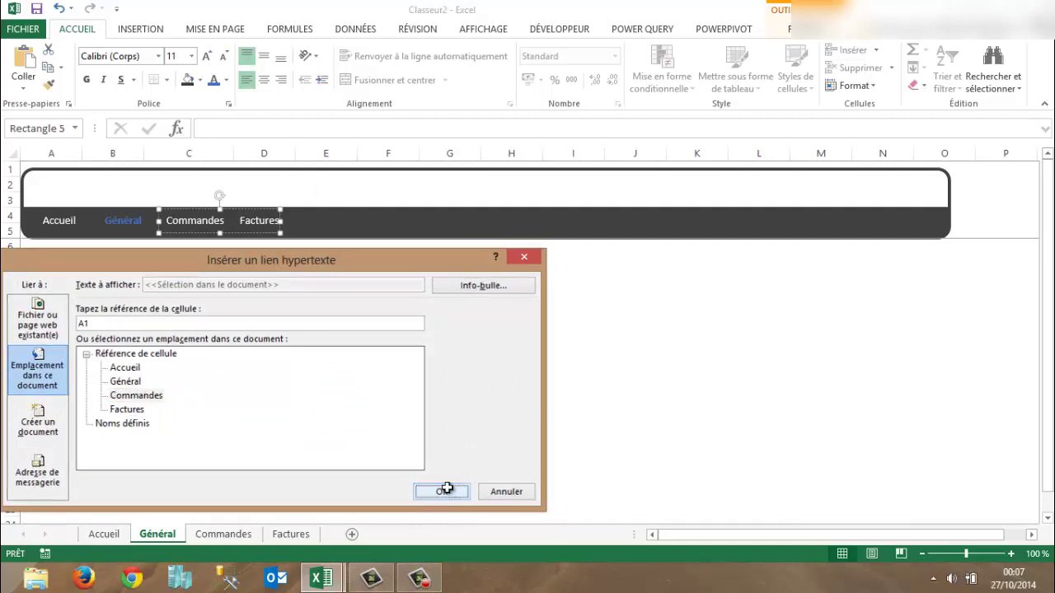
Step: Add a hyperlink from the Factures label on the Général sheet to cell A1 of the Factures sheet
click(262, 221)
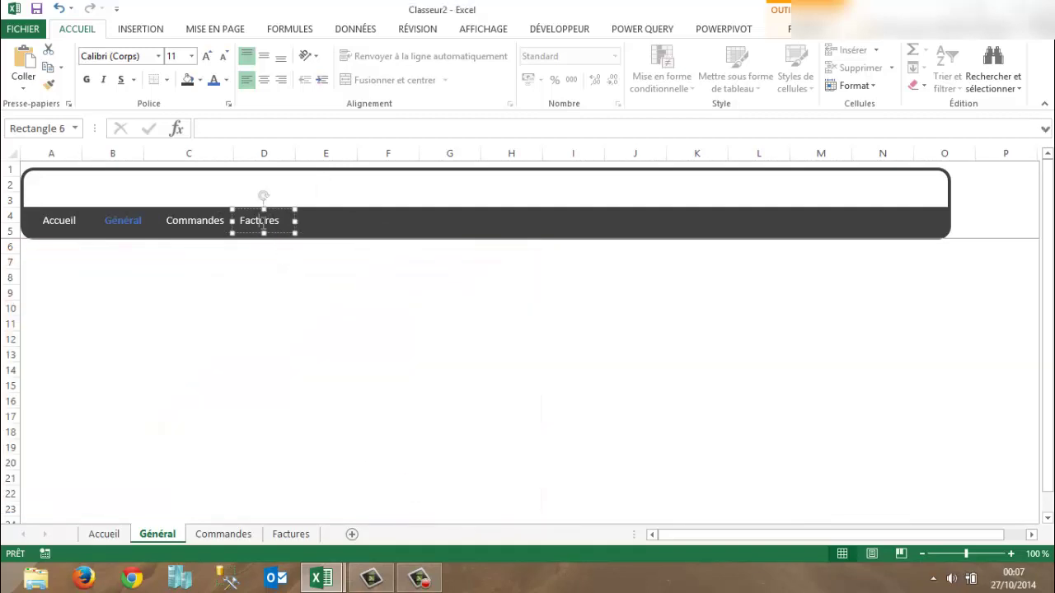
right_click(262, 222)
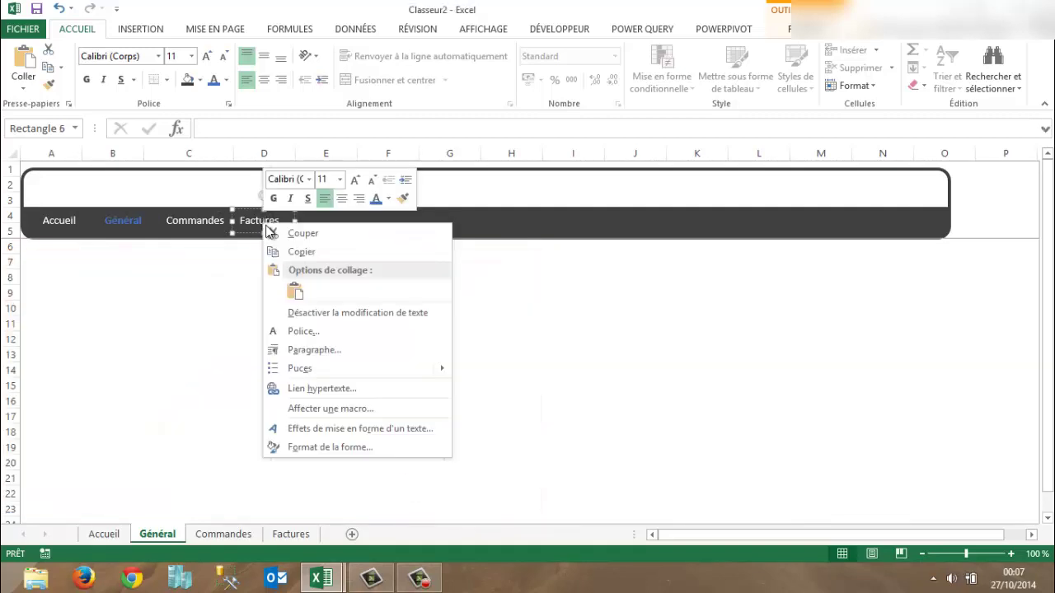
click(347, 392)
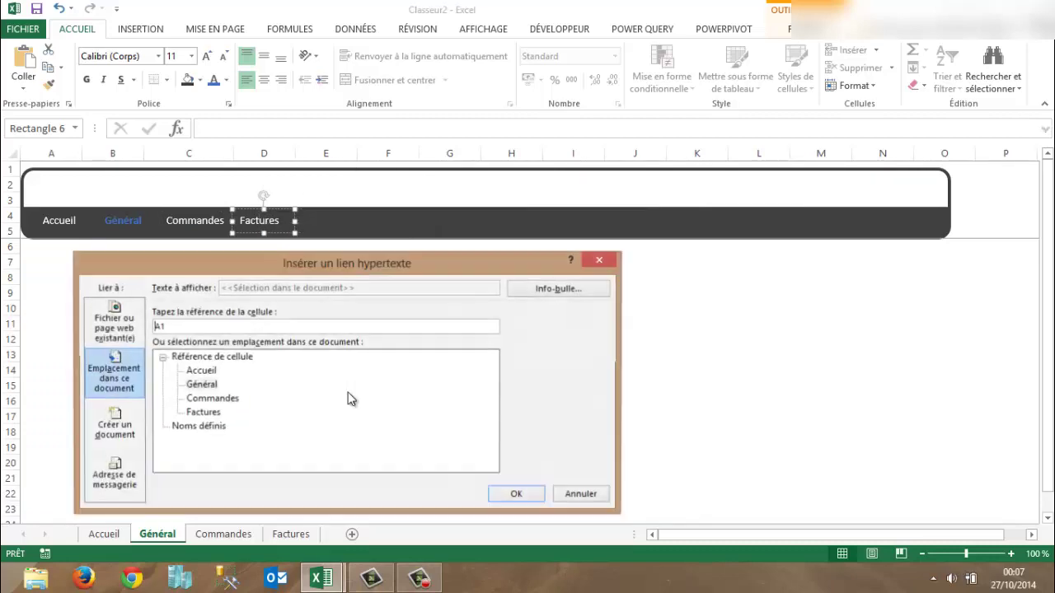
click(208, 415)
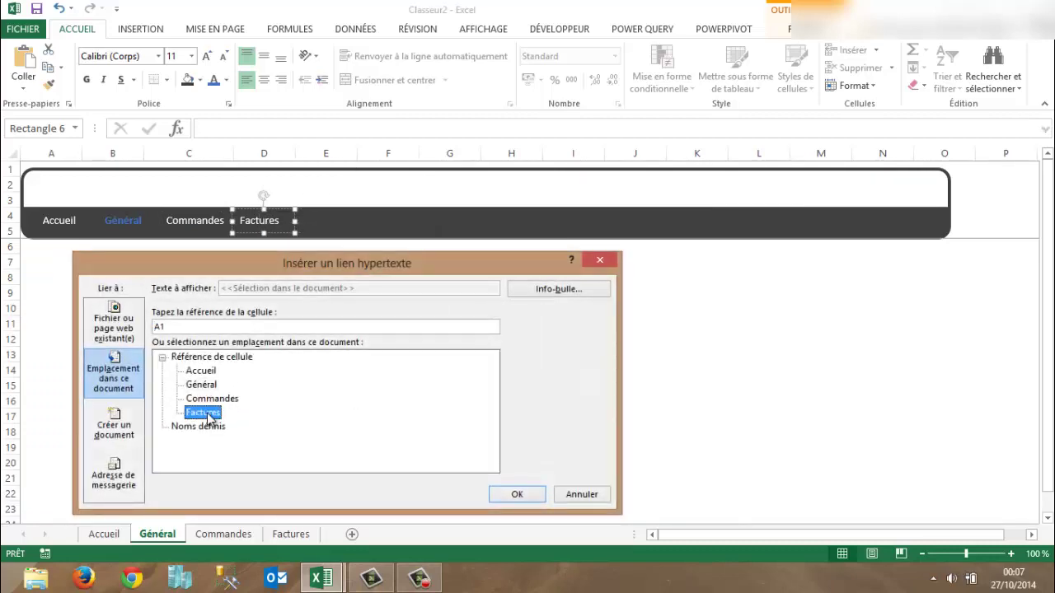
click(516, 494)
click(444, 414)
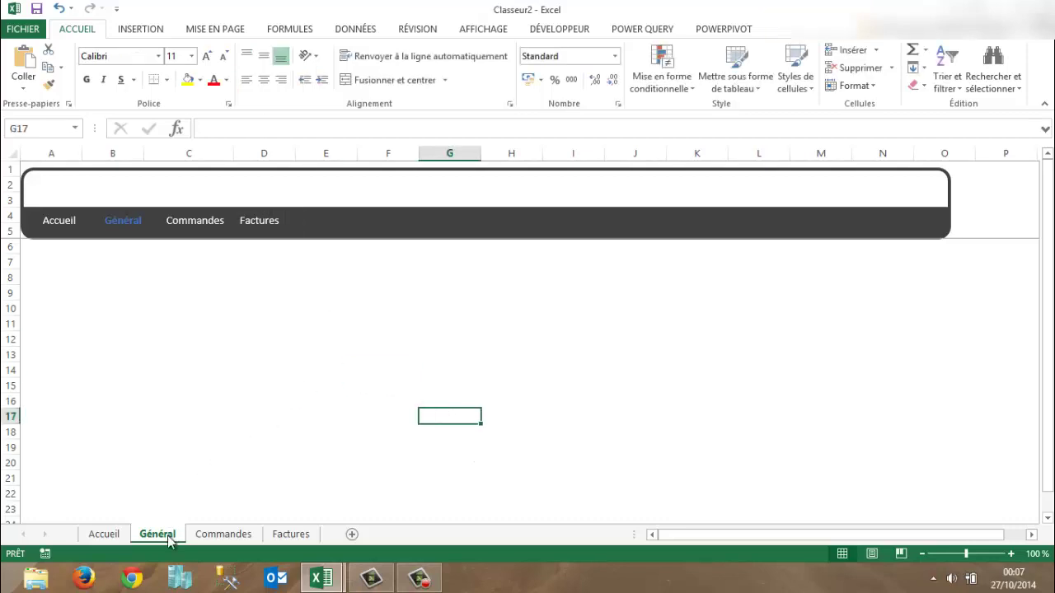
Step: Test the Accueil, Commandes and Factures links in the Général sheet's banner, returning to Général between tests
click(53, 226)
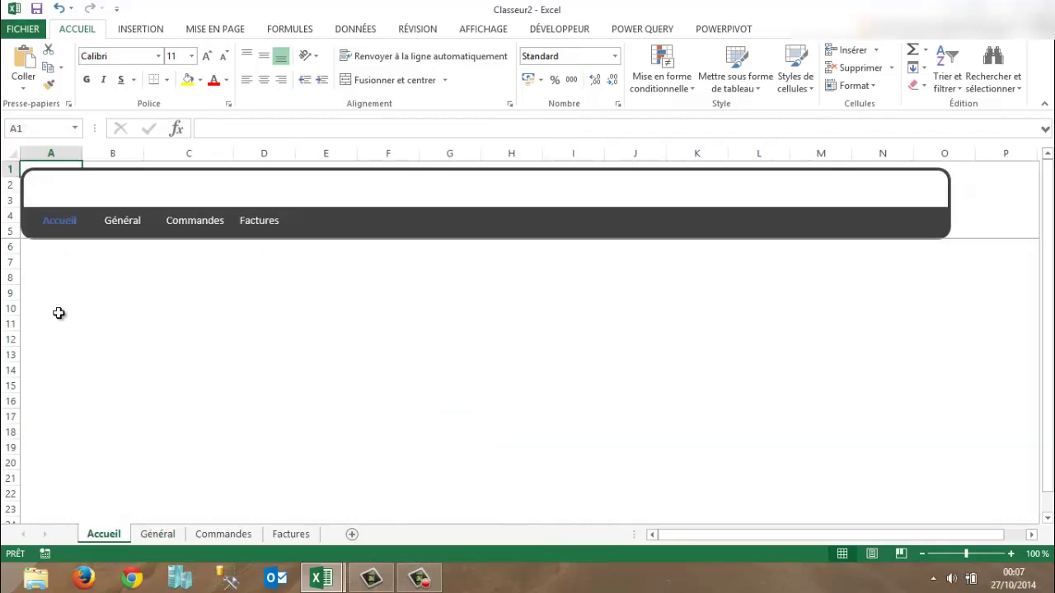
click(166, 537)
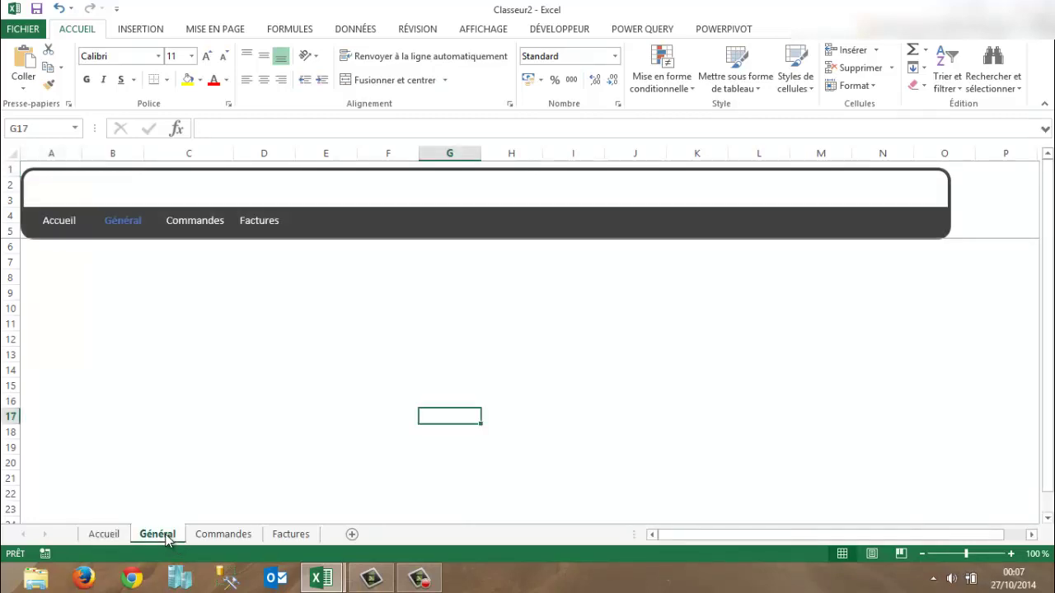
click(201, 221)
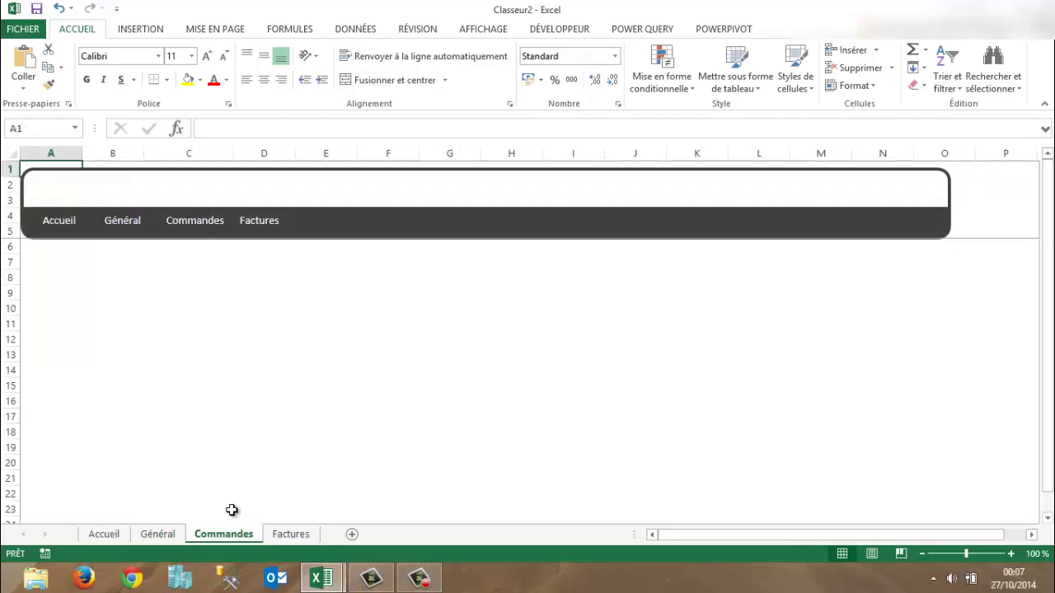
click(164, 540)
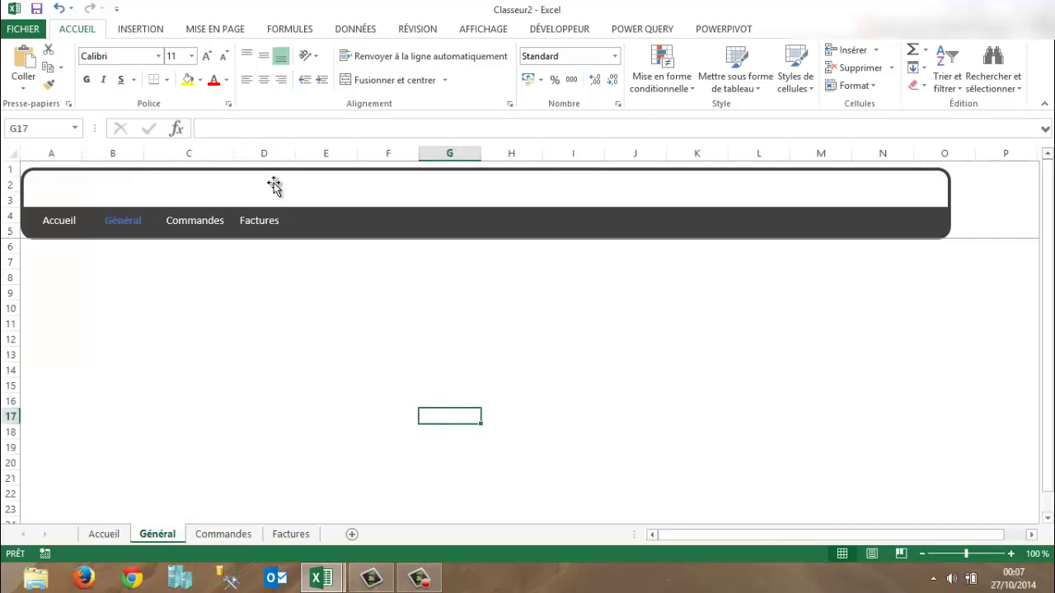
click(268, 221)
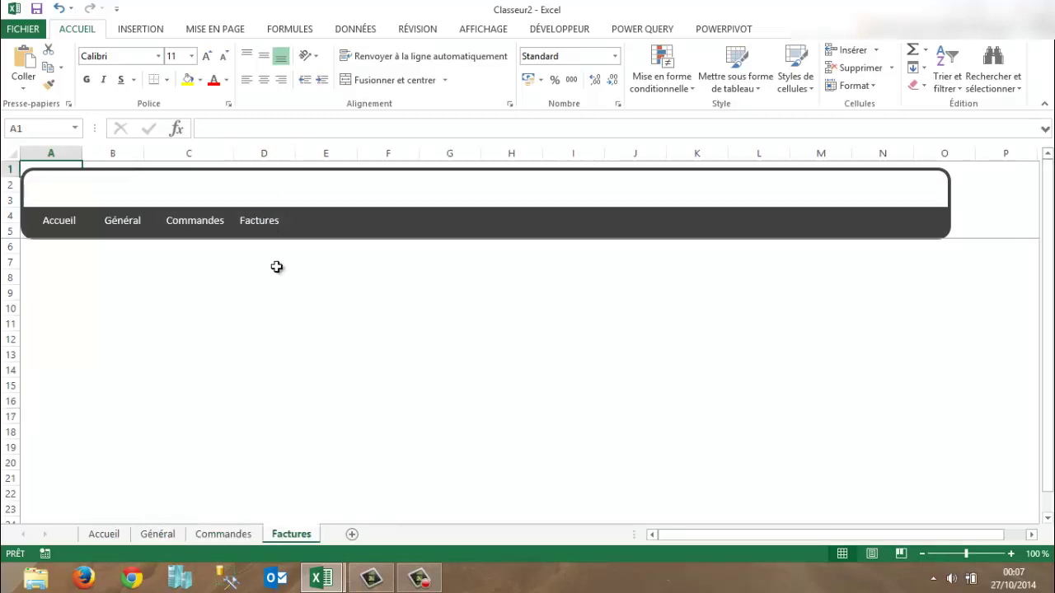
Step: Highlight the current-sheet label Commandes in the Commandes sheet's banner by colouring its text blue
click(224, 536)
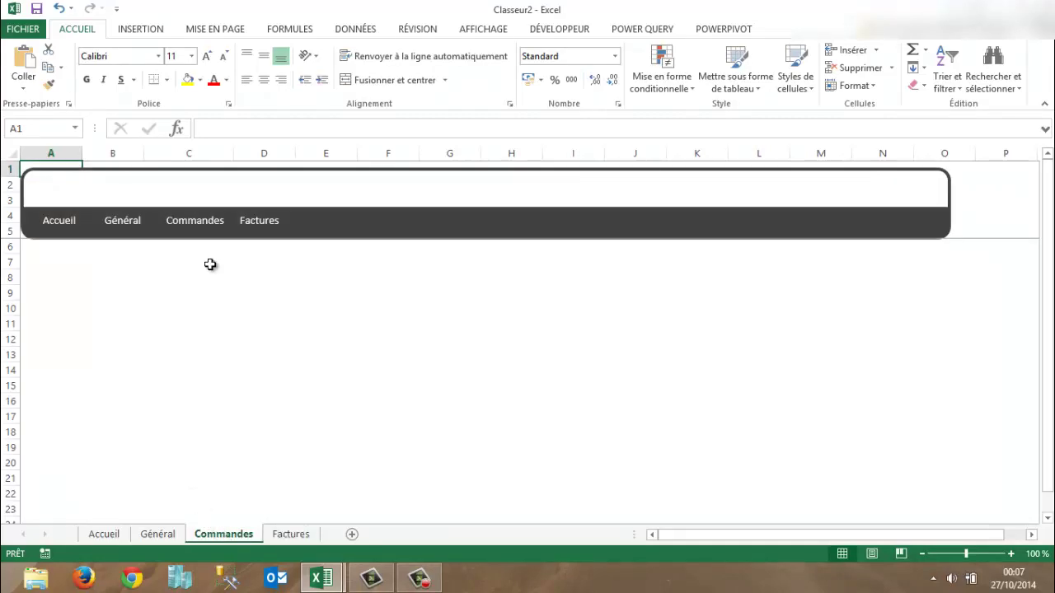
double_click(193, 220)
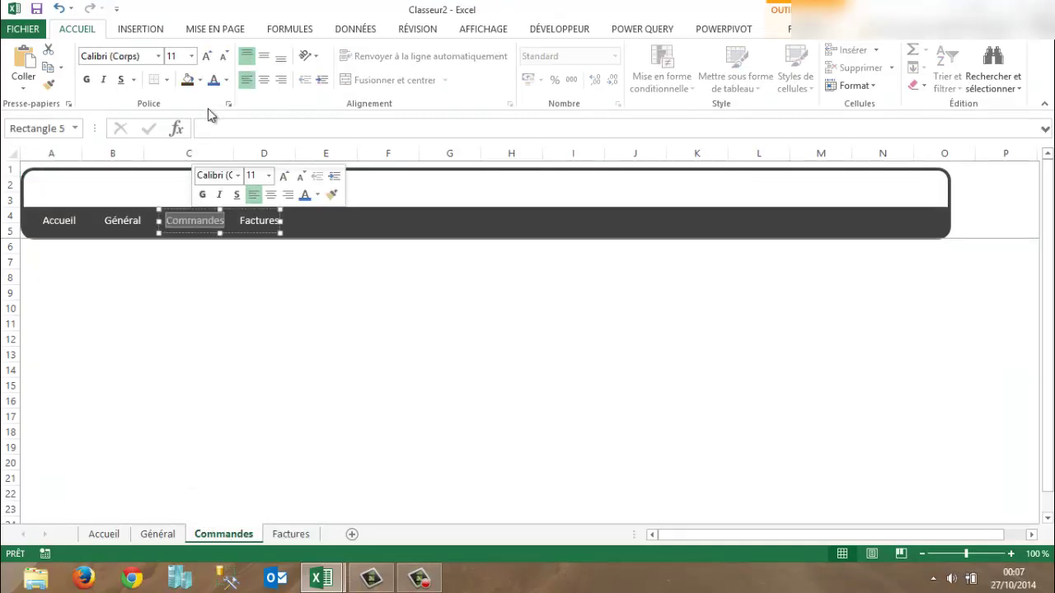
click(214, 80)
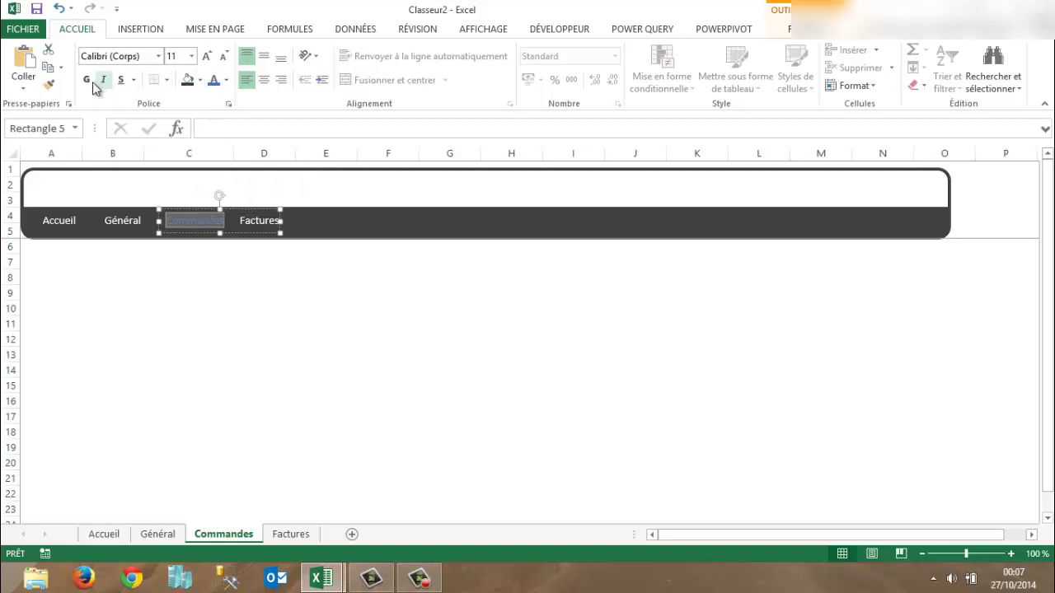
click(230, 338)
Step: Add a hyperlink from the Factures label on the Commandes sheet to cell A1 of the Factures sheet
click(258, 221)
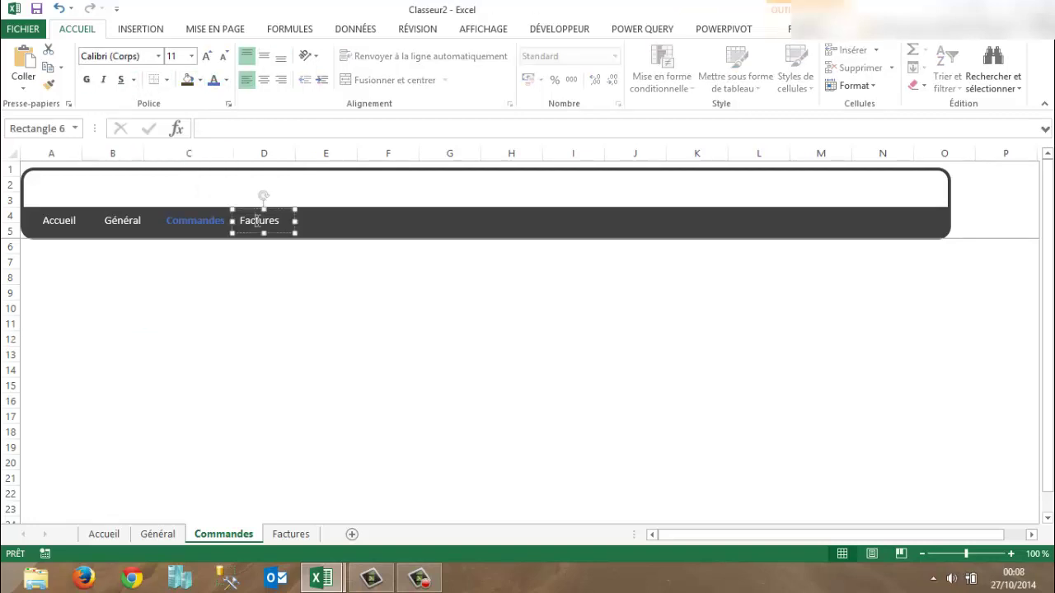
right_click(258, 221)
click(353, 384)
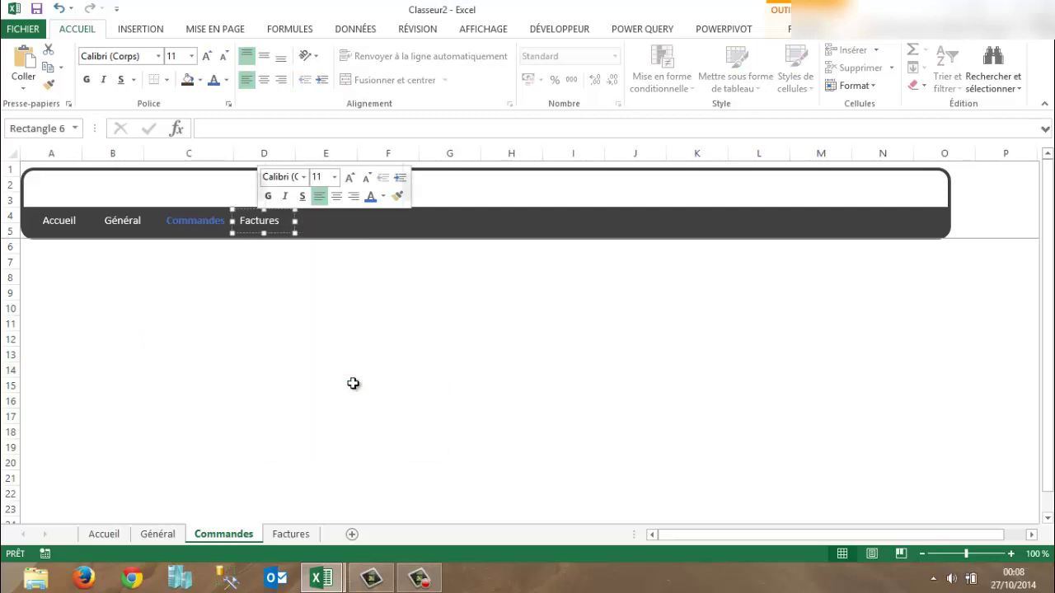
click(222, 407)
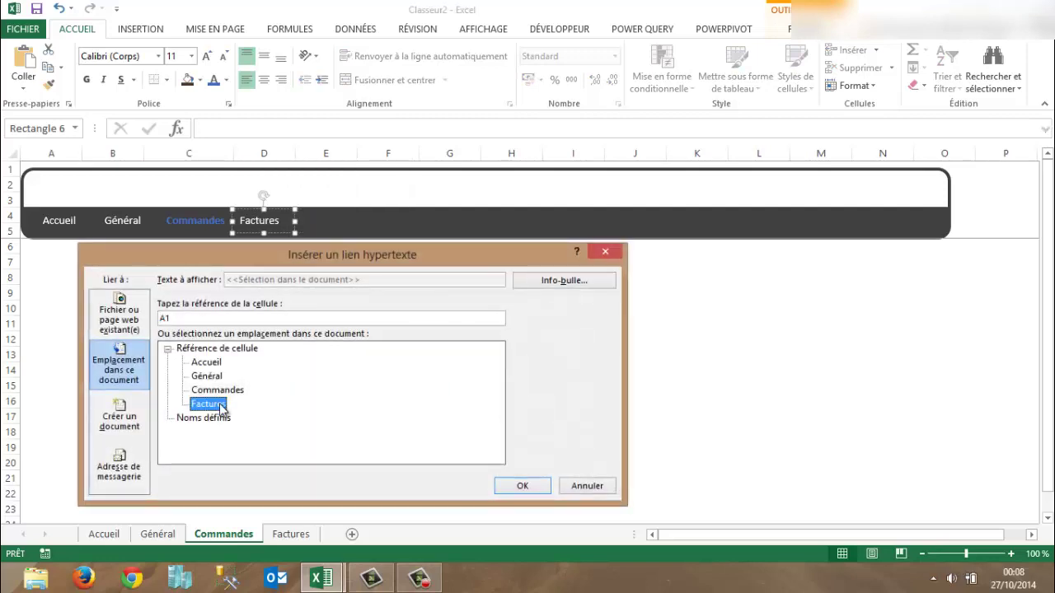
click(534, 484)
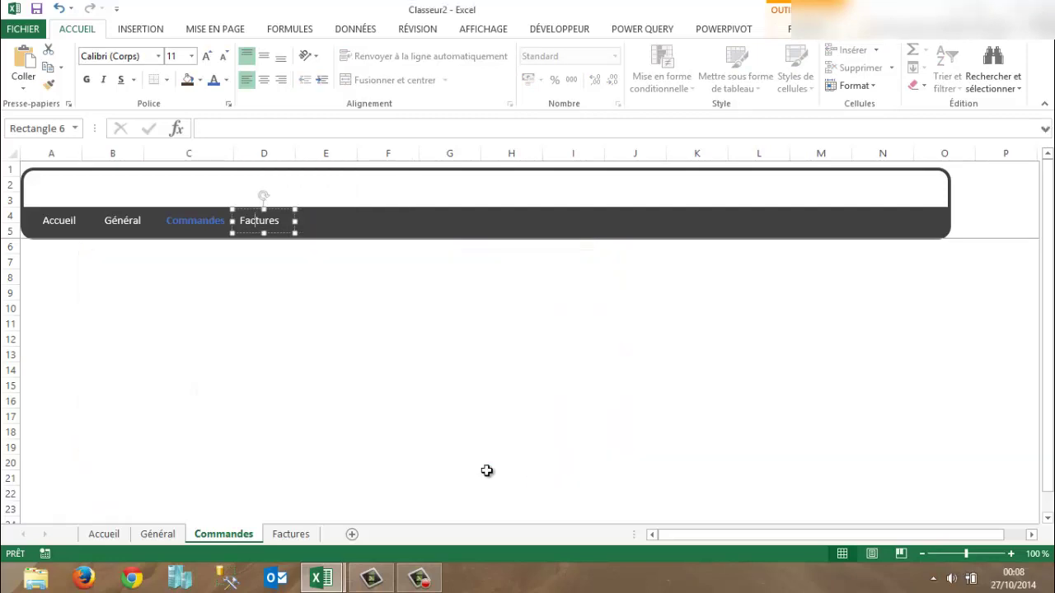
Step: Add a hyperlink from the Général label on the Commandes sheet to cell A1 of the Général sheet
click(115, 221)
right_click(118, 224)
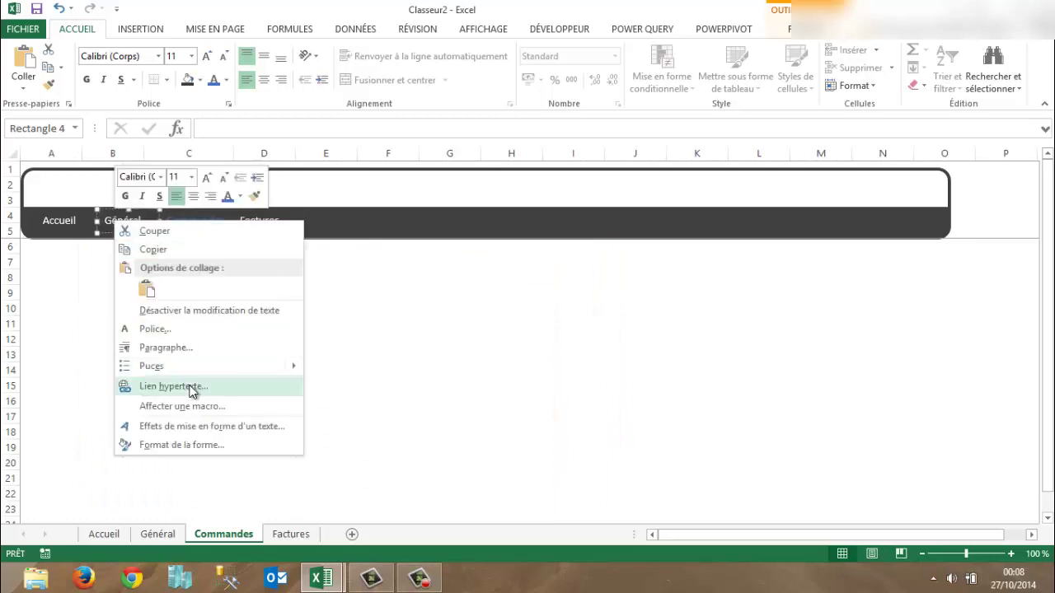
click(191, 387)
click(132, 380)
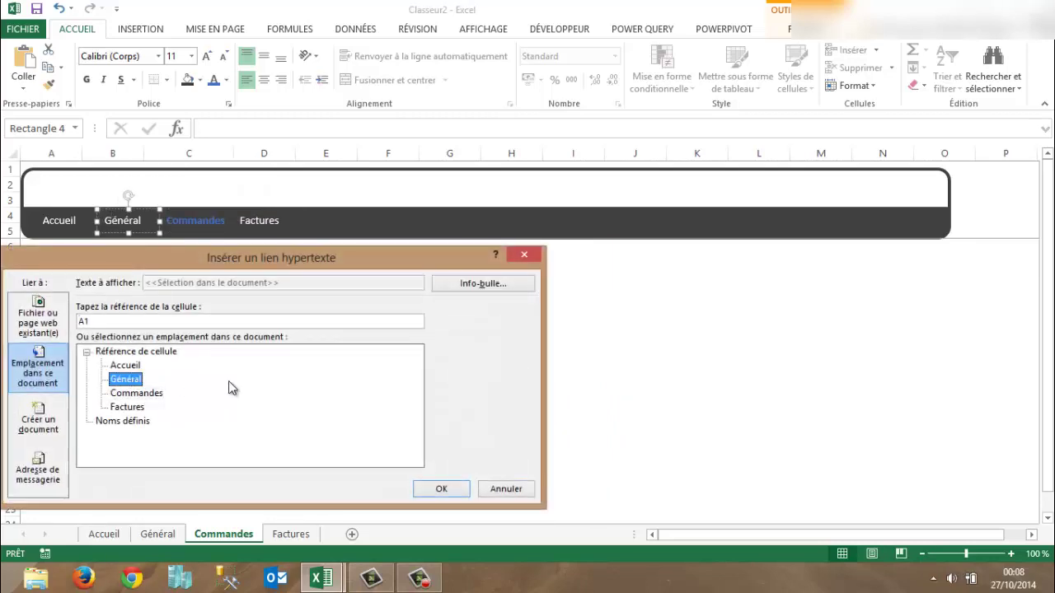
click(442, 489)
click(442, 491)
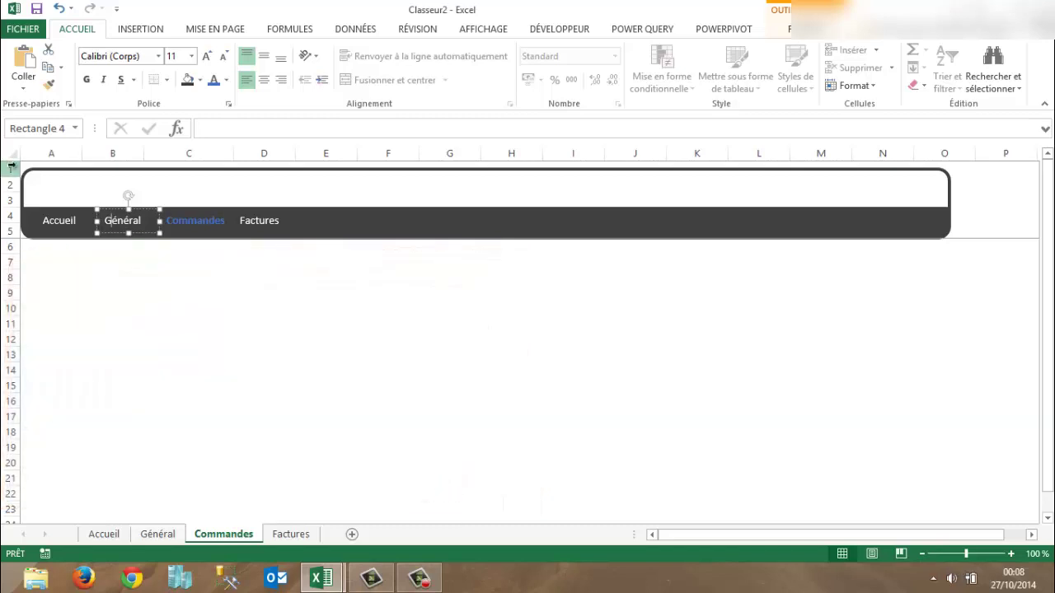
Step: Add a hyperlink from the Accueil label on the Commandes sheet to cell A1 of the Accueil sheet
right_click(57, 220)
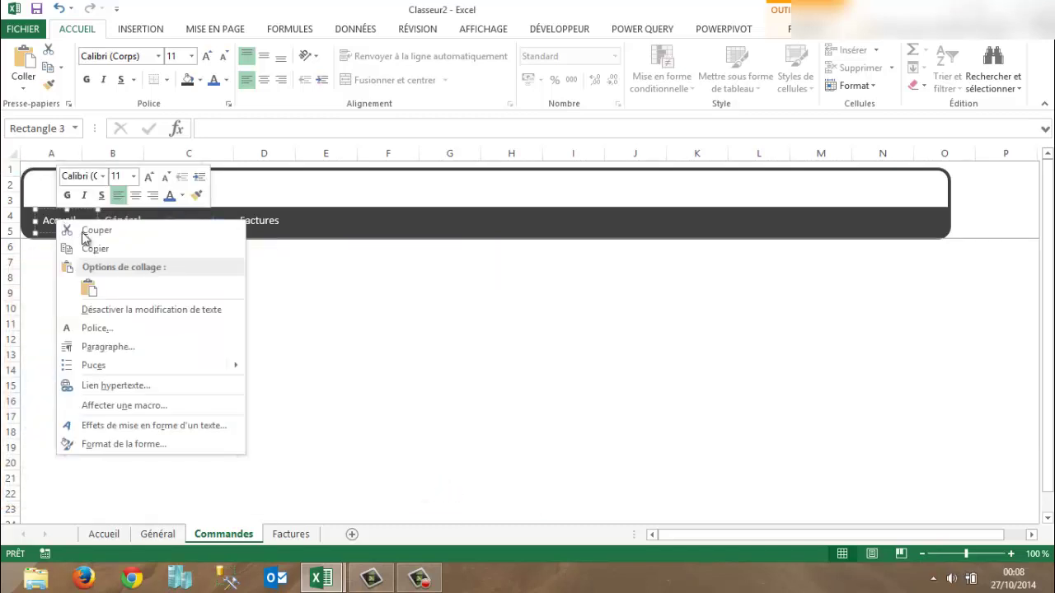
click(165, 386)
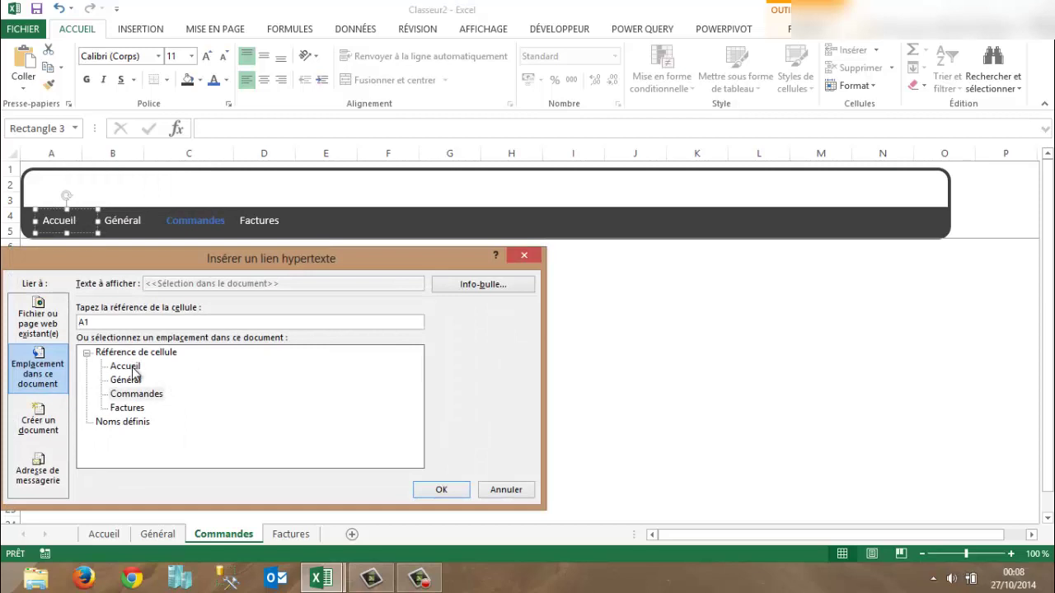
click(125, 366)
click(440, 491)
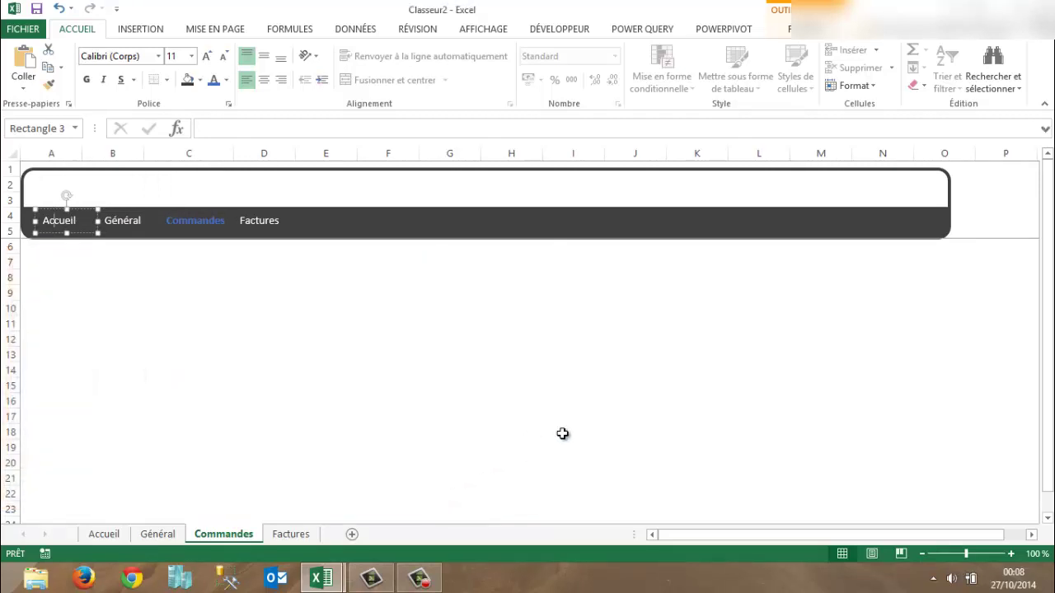
click(562, 434)
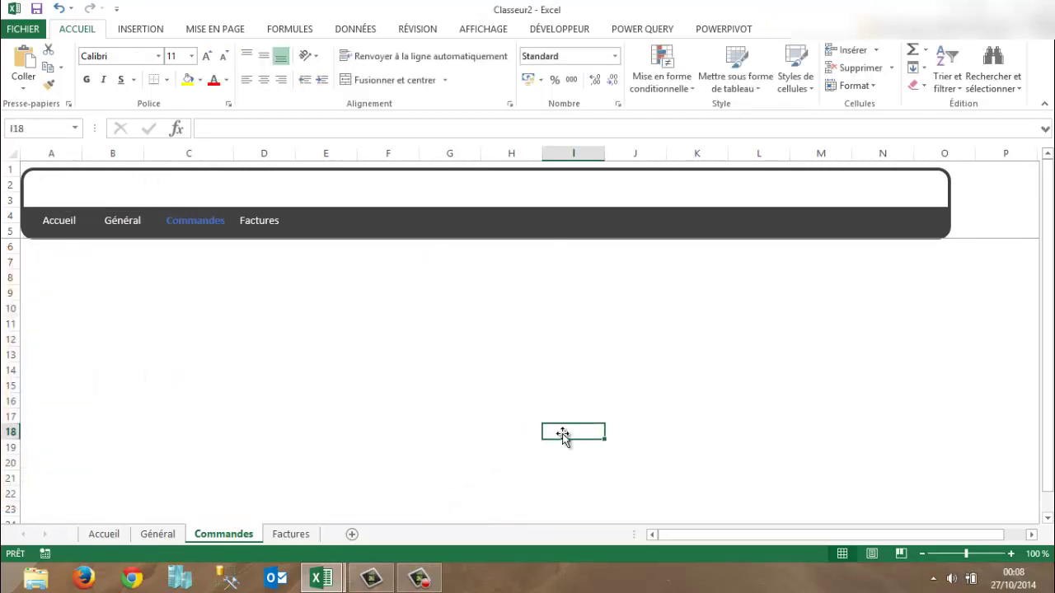
Step: Test the Factures, Général and Accueil links in the Commandes sheet's banner, returning to Commandes between tests
click(275, 219)
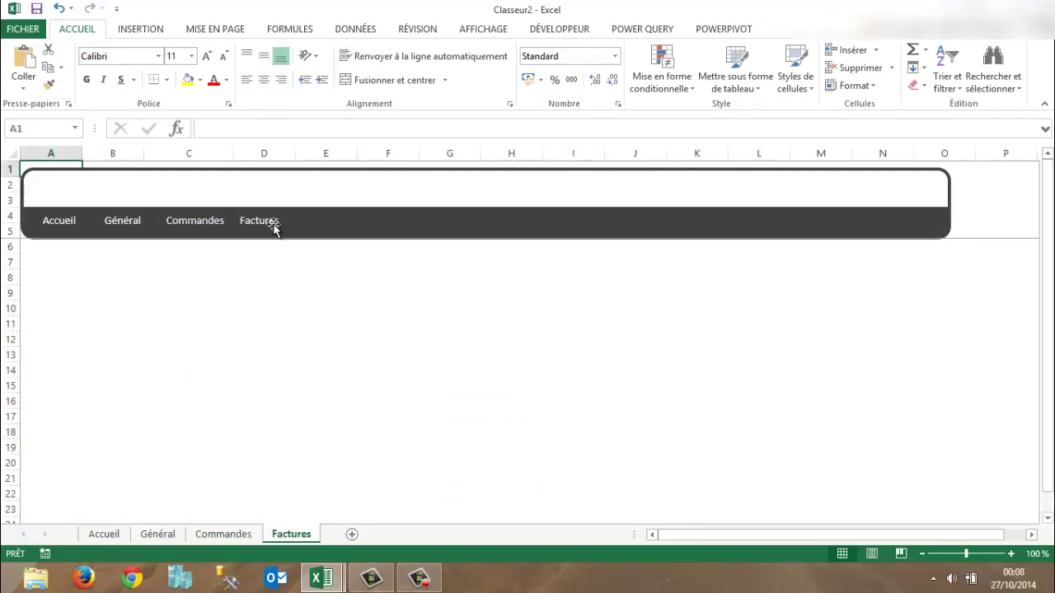
click(225, 536)
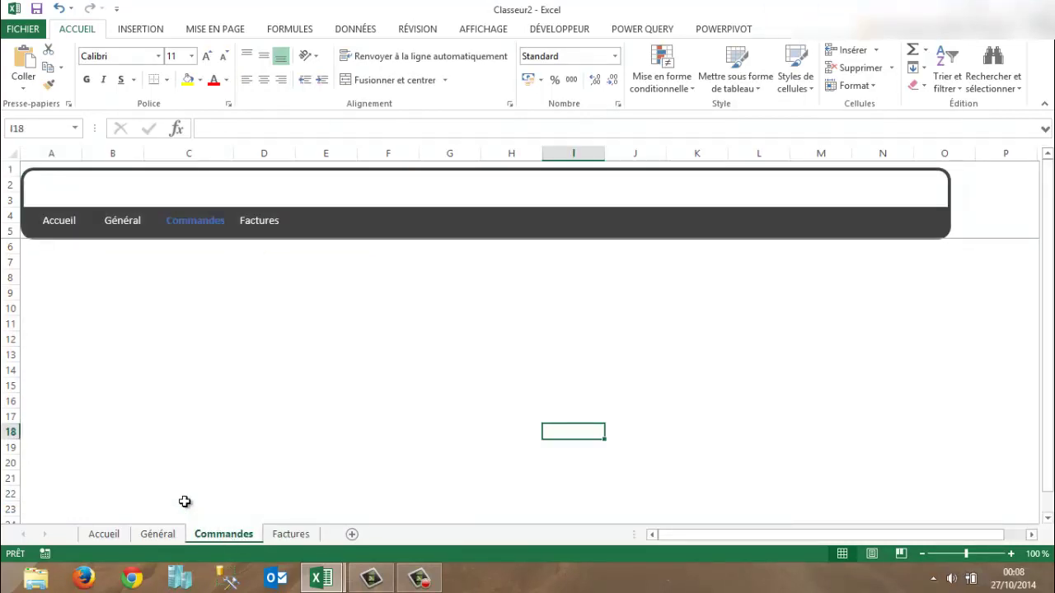
click(125, 224)
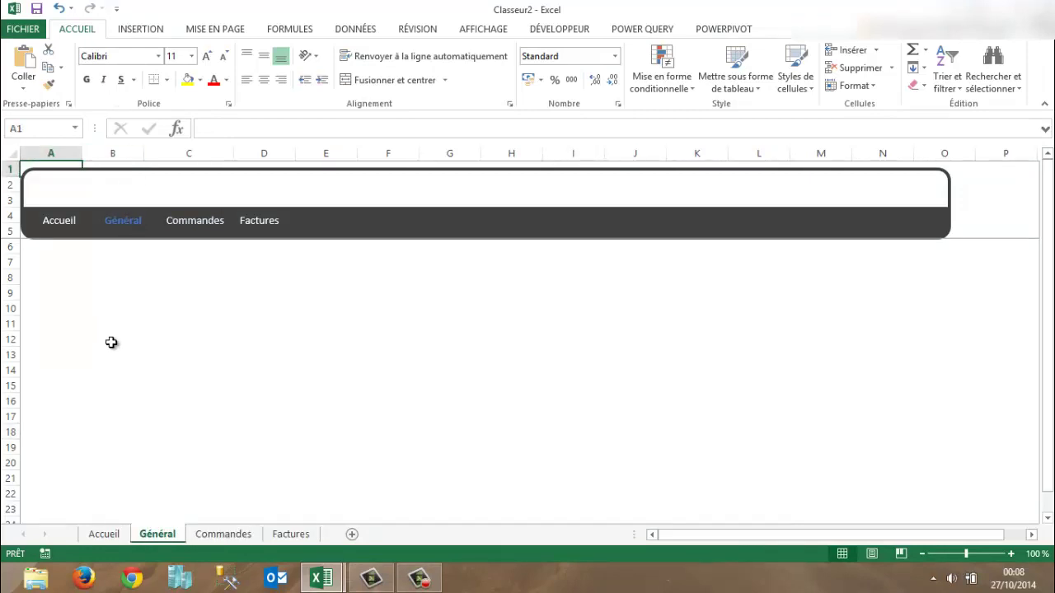
click(221, 537)
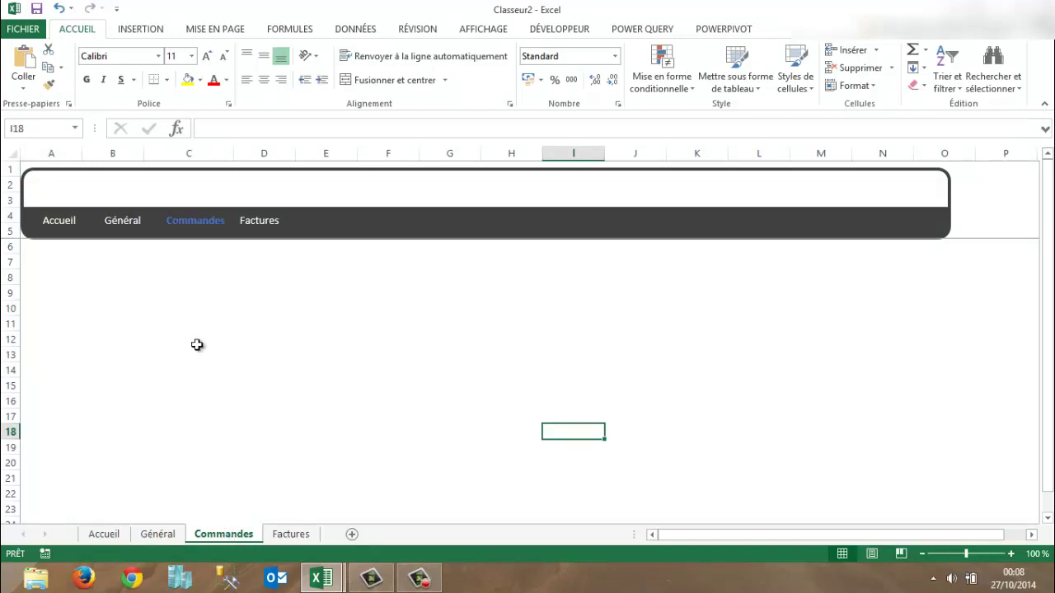
click(57, 221)
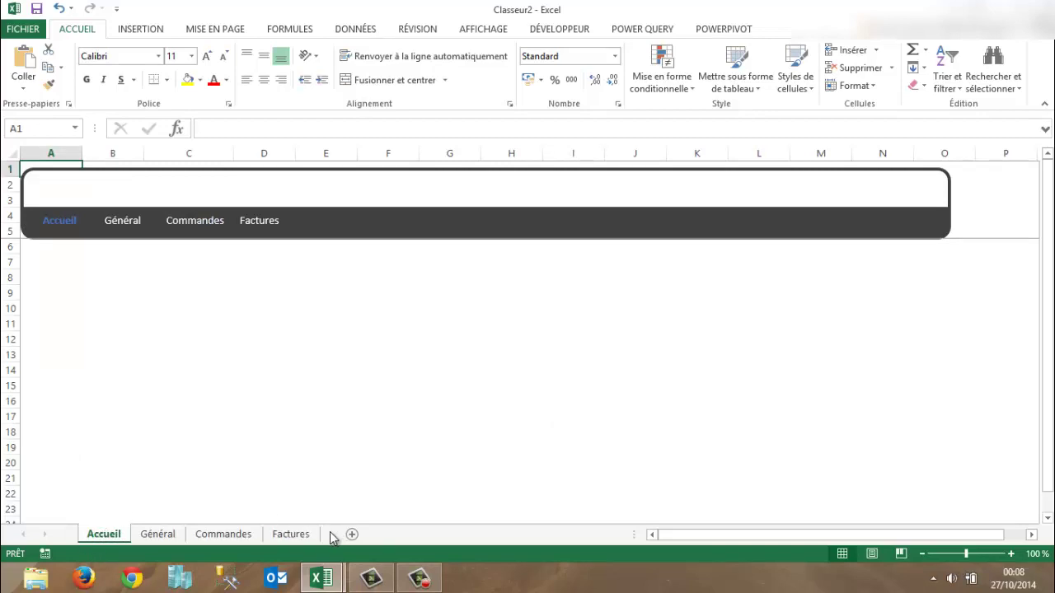
Step: Highlight the current-sheet label Factures in the Factures sheet's banner by colouring its text blue
click(292, 534)
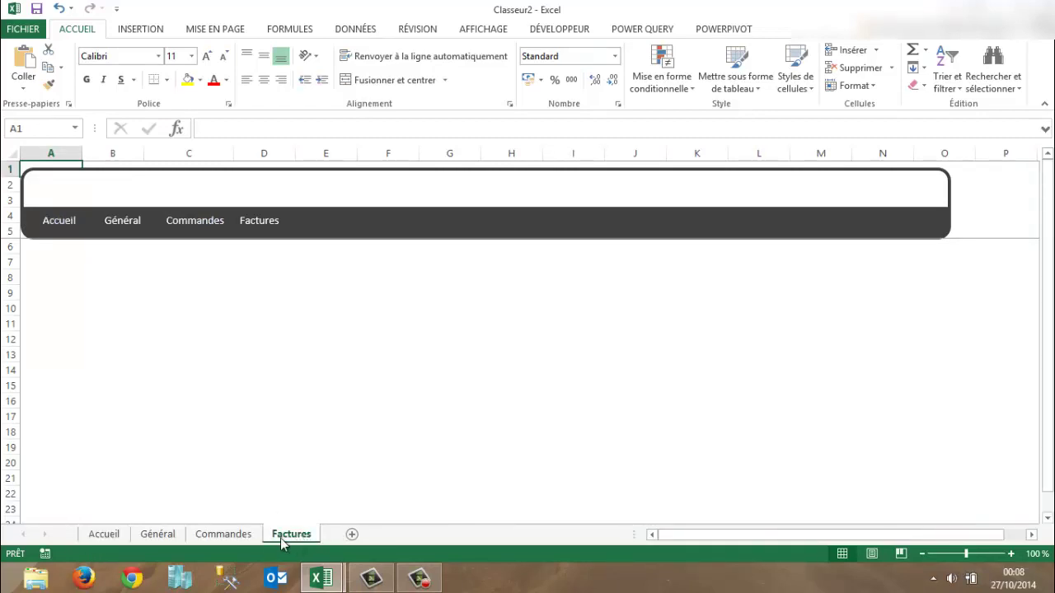
double_click(260, 220)
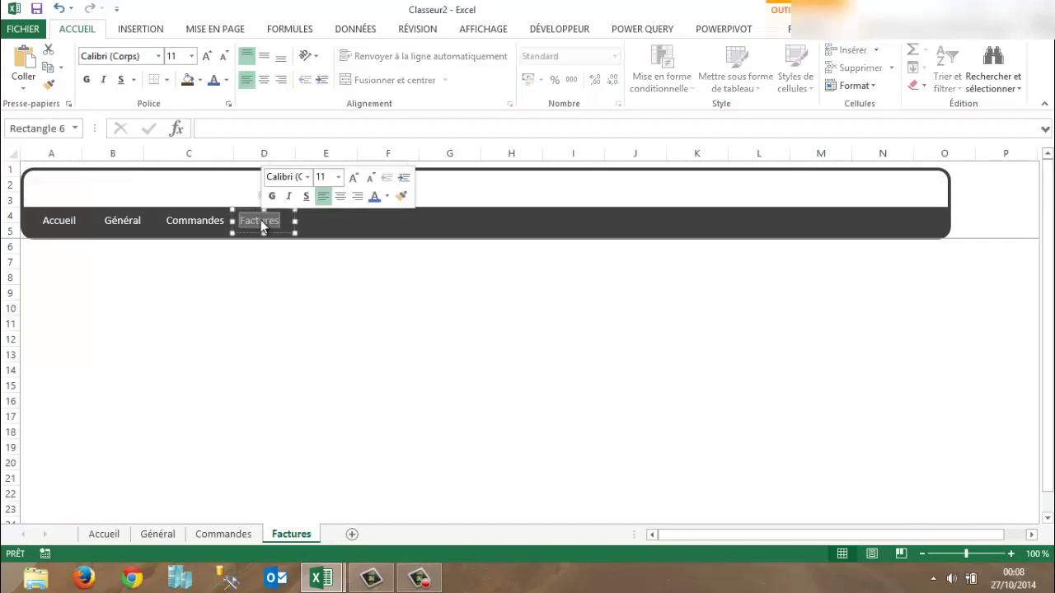
click(212, 80)
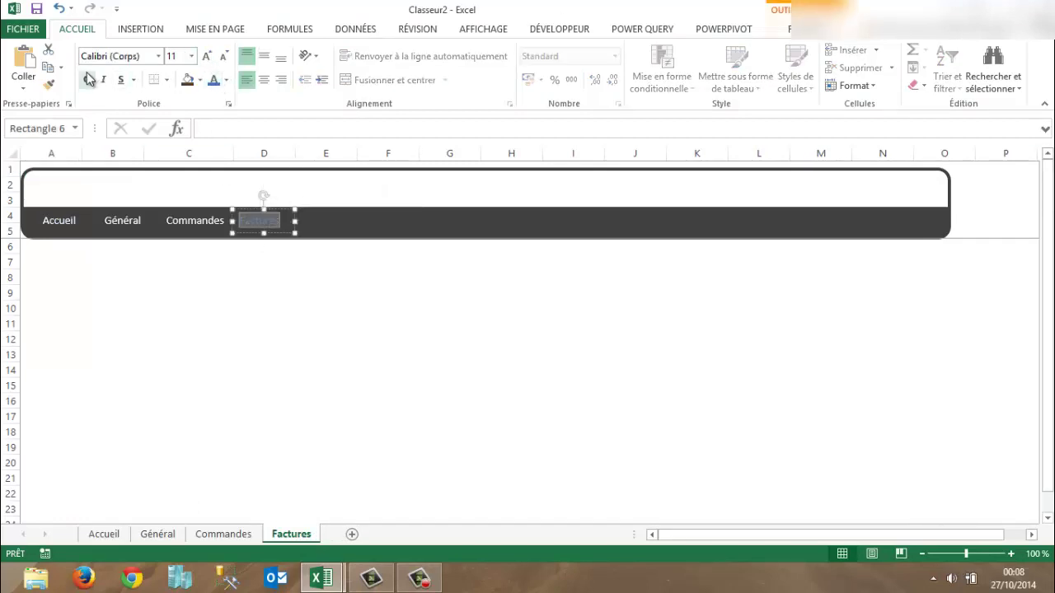
click(262, 291)
Step: Add a hyperlink from the Commandes label on the Factures sheet to cell A1 of the Commandes sheet
click(190, 225)
right_click(189, 224)
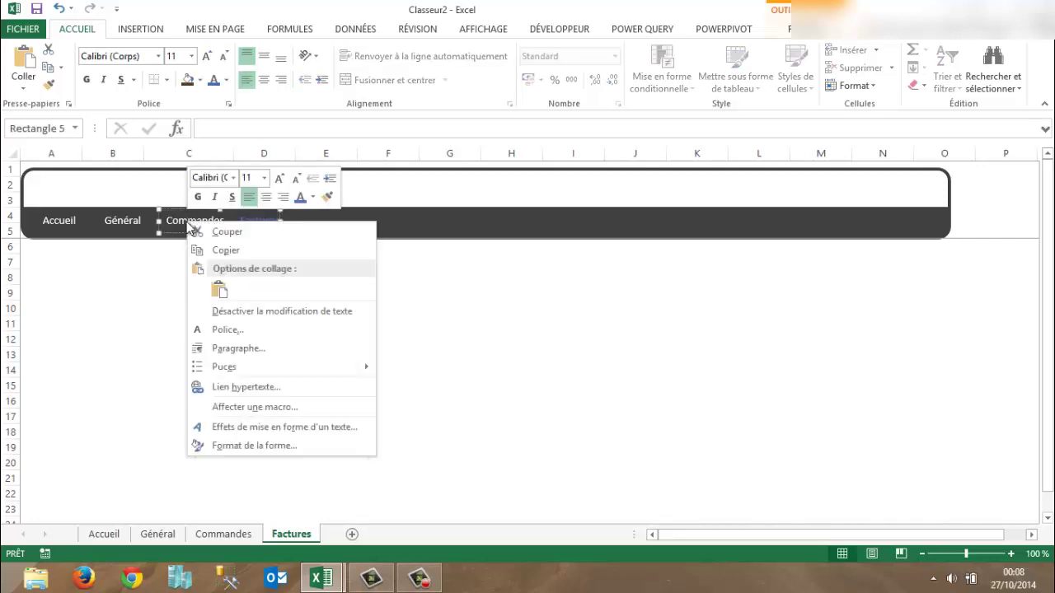
click(304, 384)
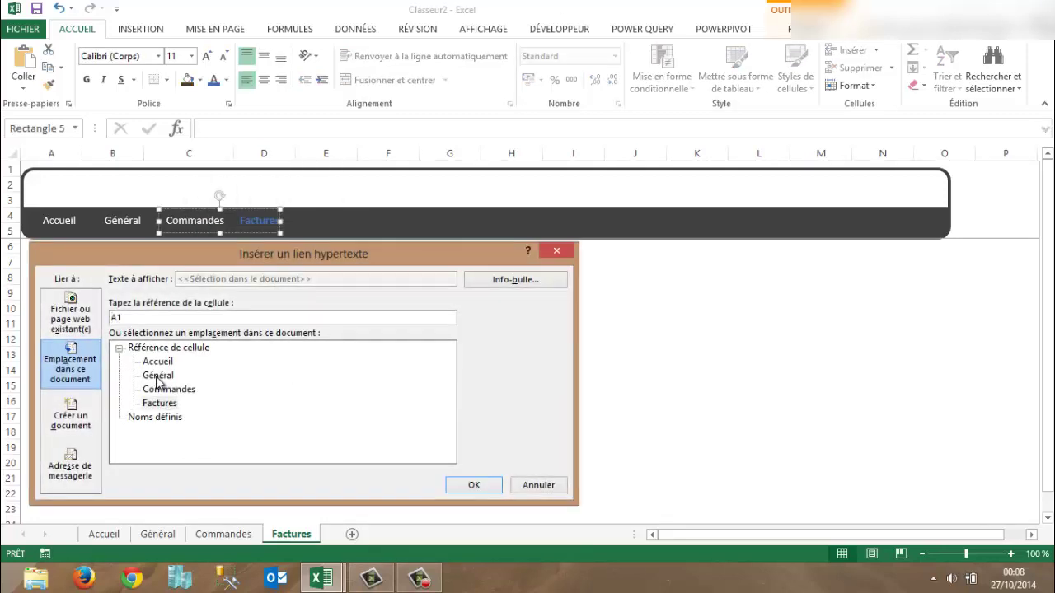
click(175, 390)
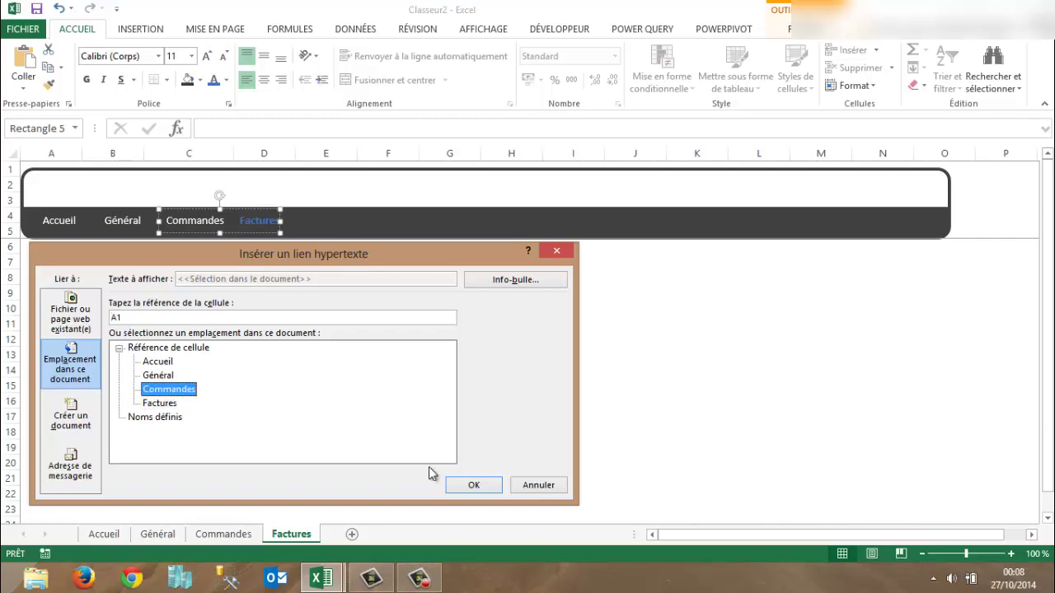
click(474, 487)
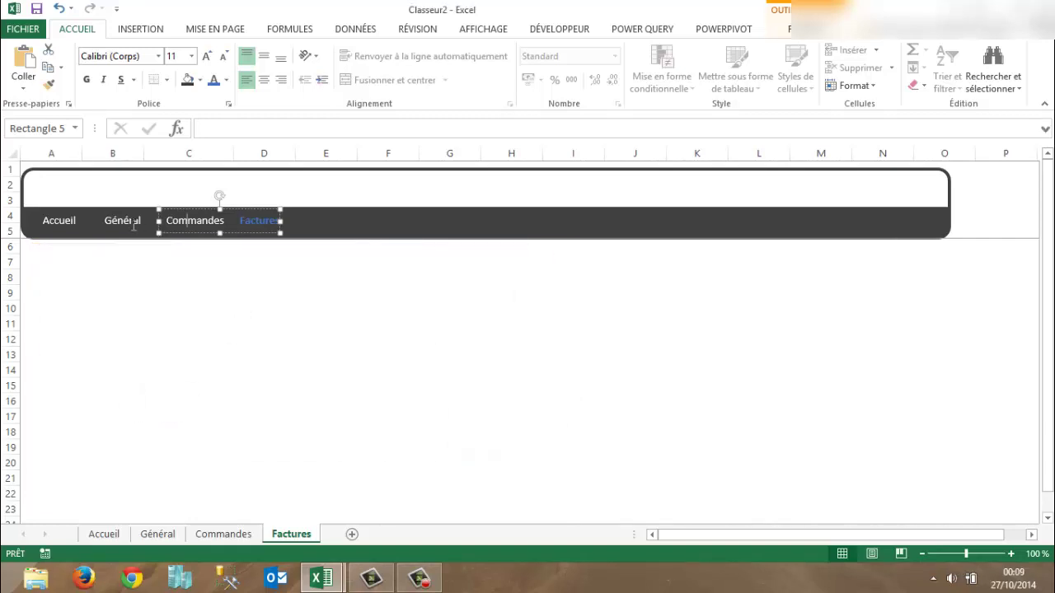
Step: Add a hyperlink from the Général label on the Factures sheet to cell A1 of the Général sheet
click(133, 222)
right_click(134, 228)
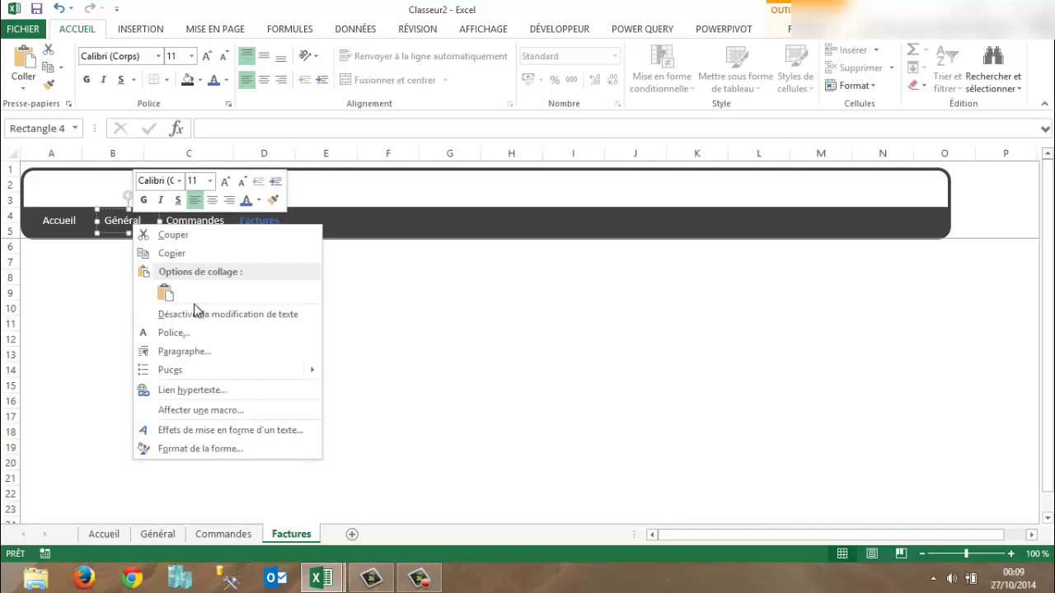
click(224, 390)
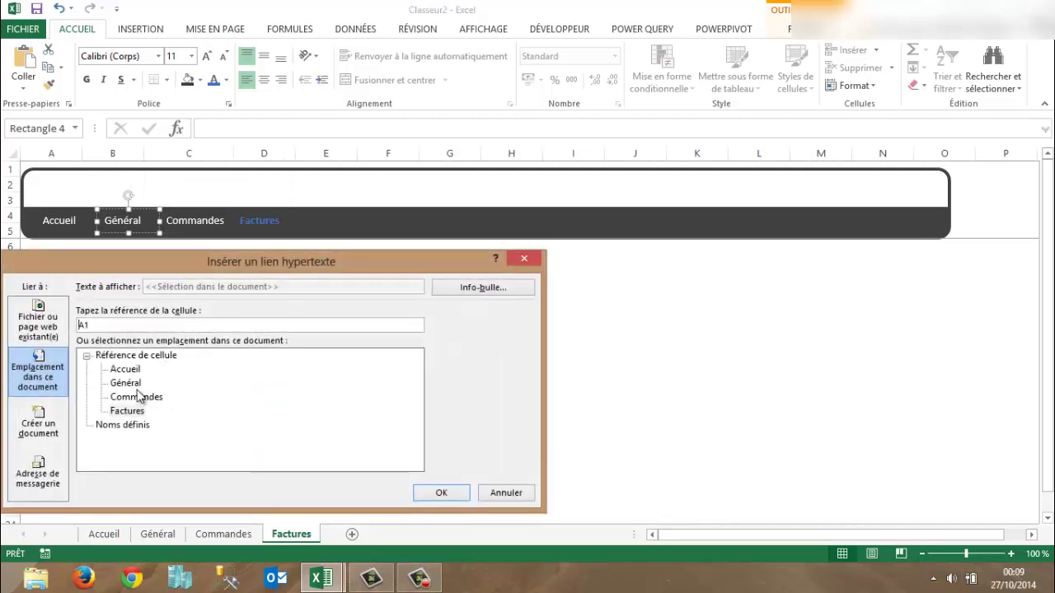
click(127, 383)
click(446, 493)
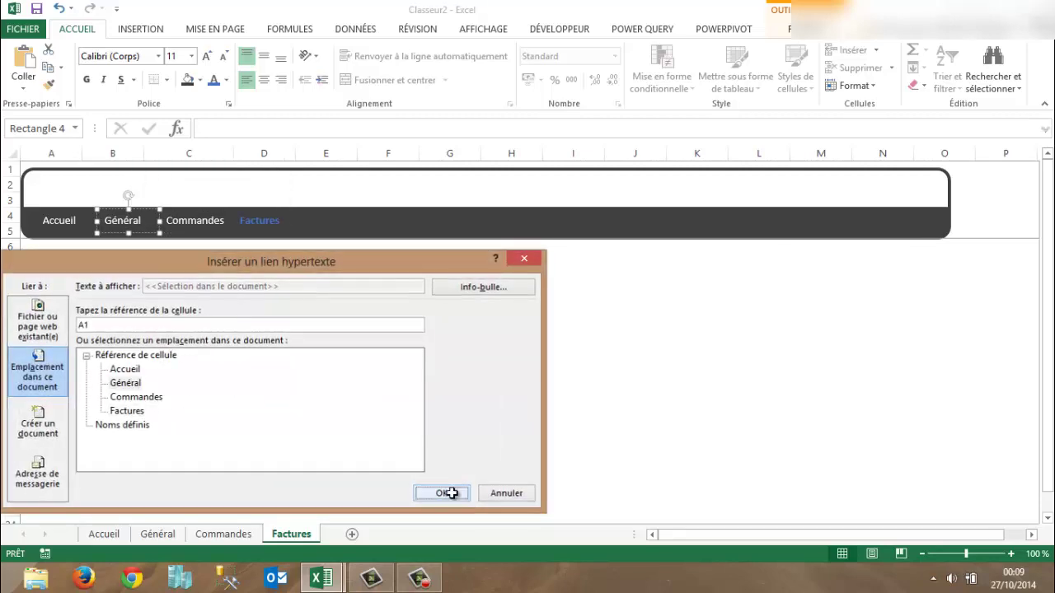
Step: Add a hyperlink from the Accueil label on the Factures sheet to cell A1 of the Accueil sheet
click(57, 230)
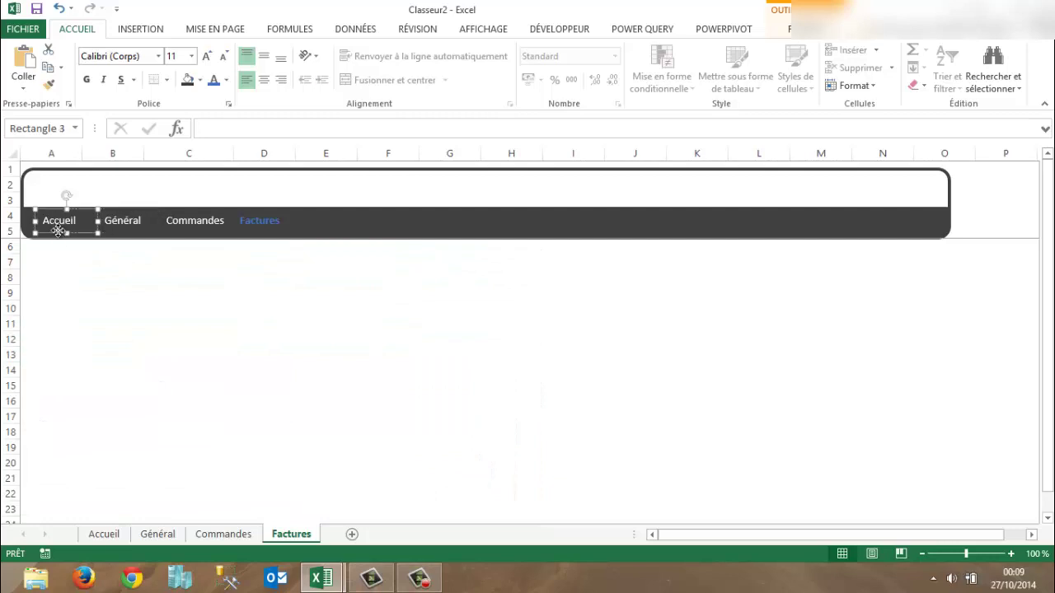
right_click(58, 230)
click(171, 415)
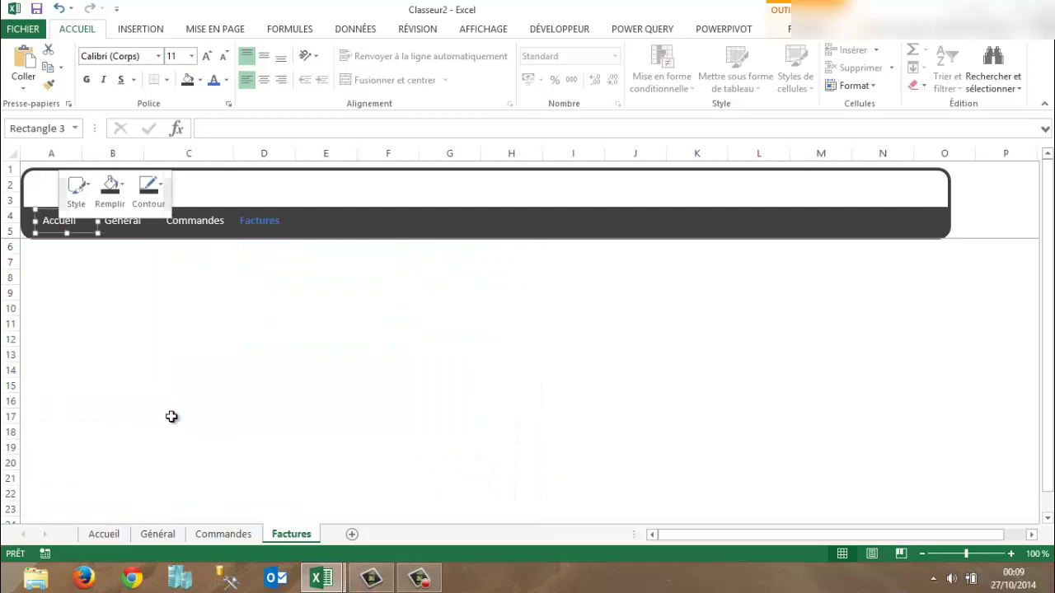
click(126, 397)
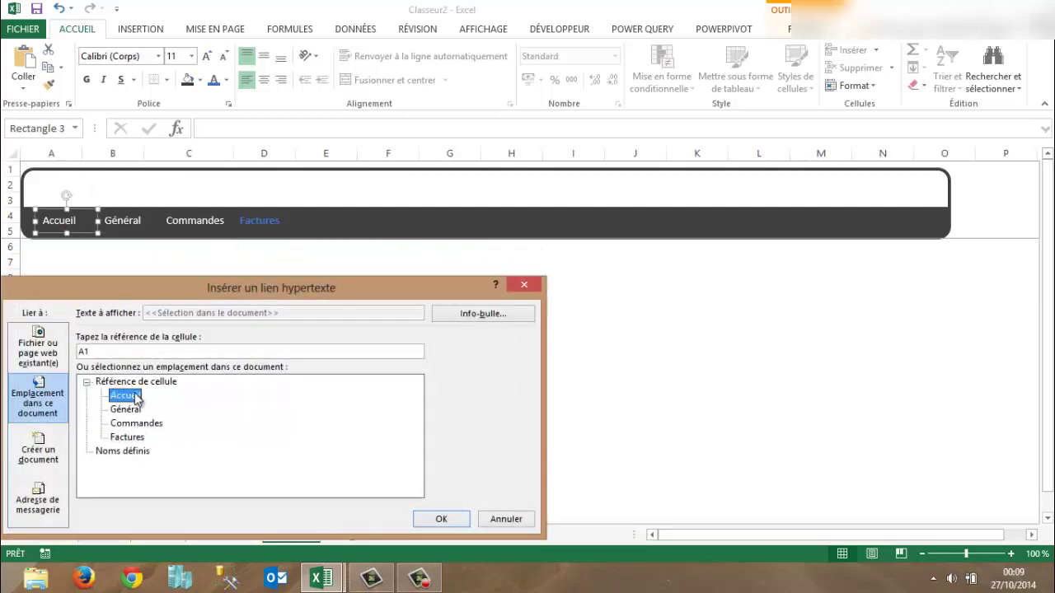
click(456, 526)
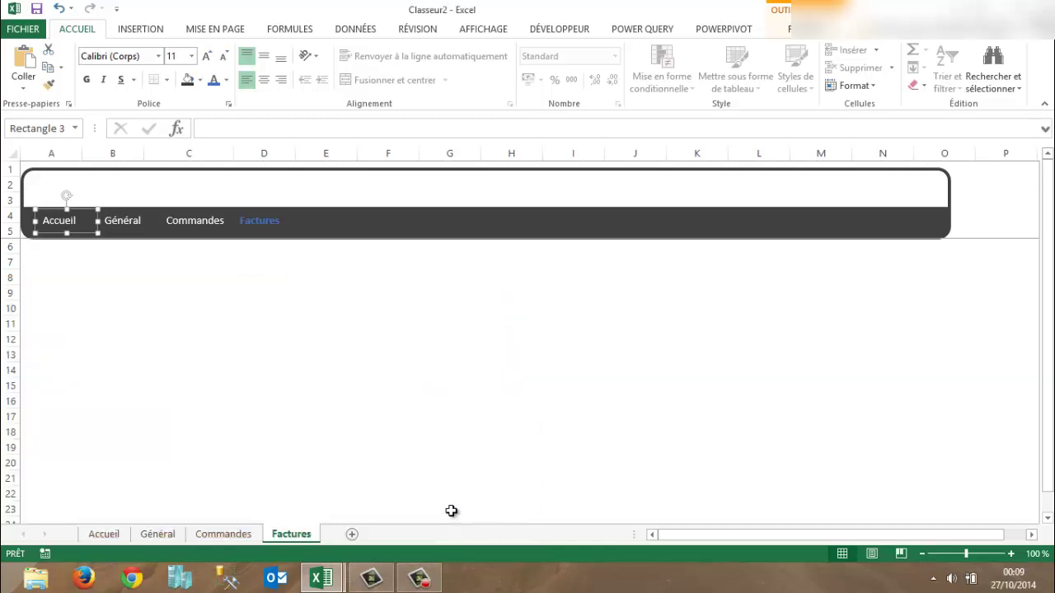
click(527, 365)
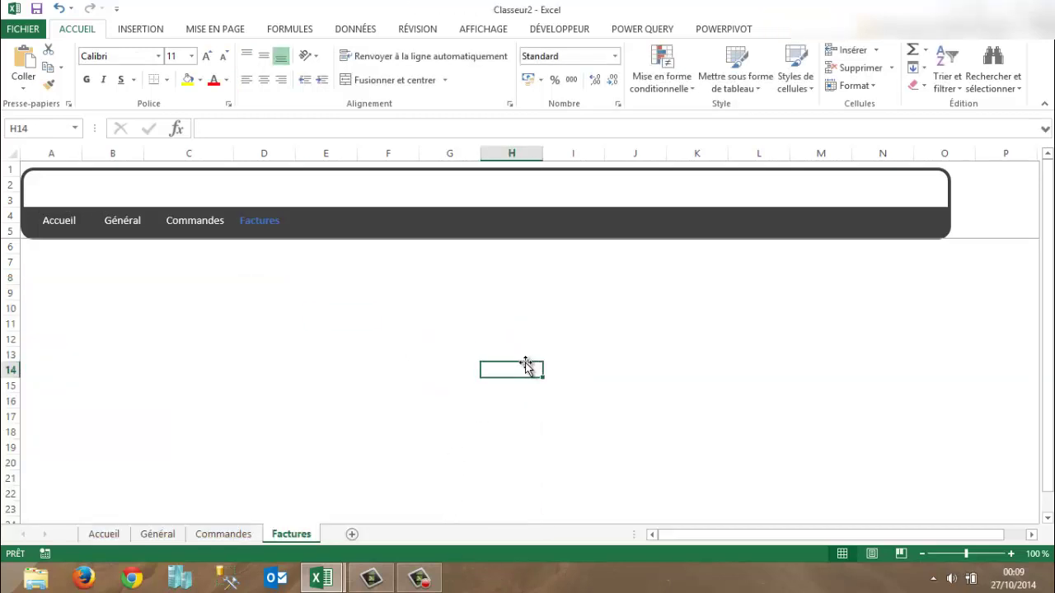
Step: Test the banner links by navigating between the Commandes, Factures, Général and Accueil sheets, ending on Accueil
click(196, 223)
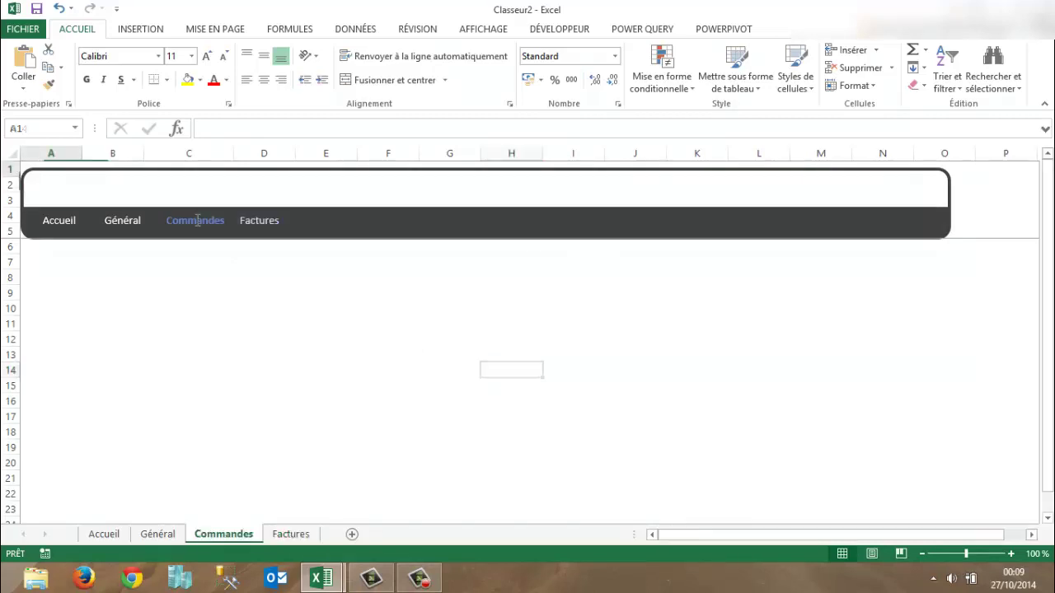
click(272, 222)
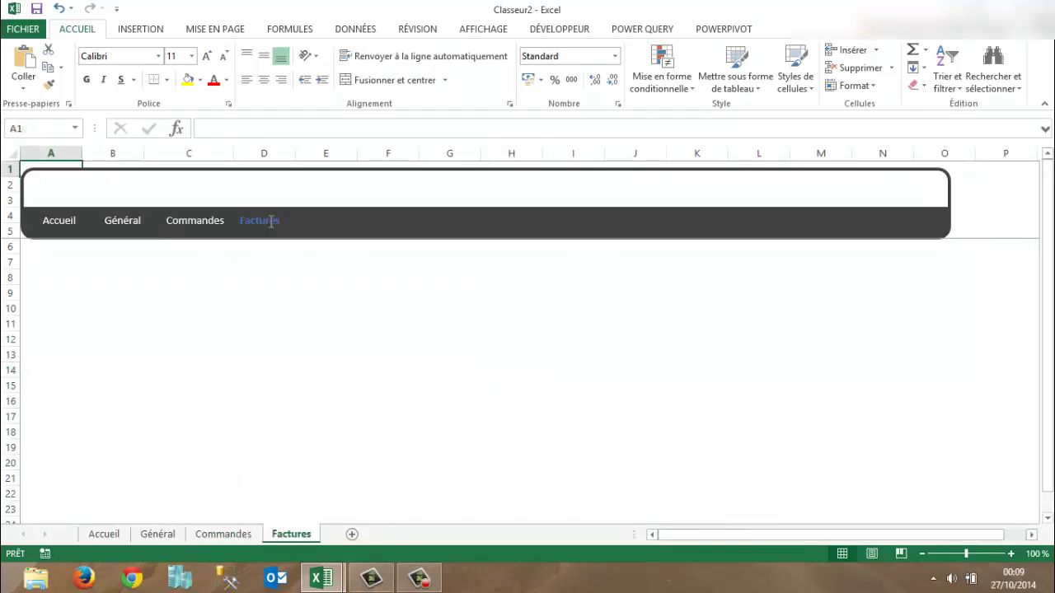
click(120, 221)
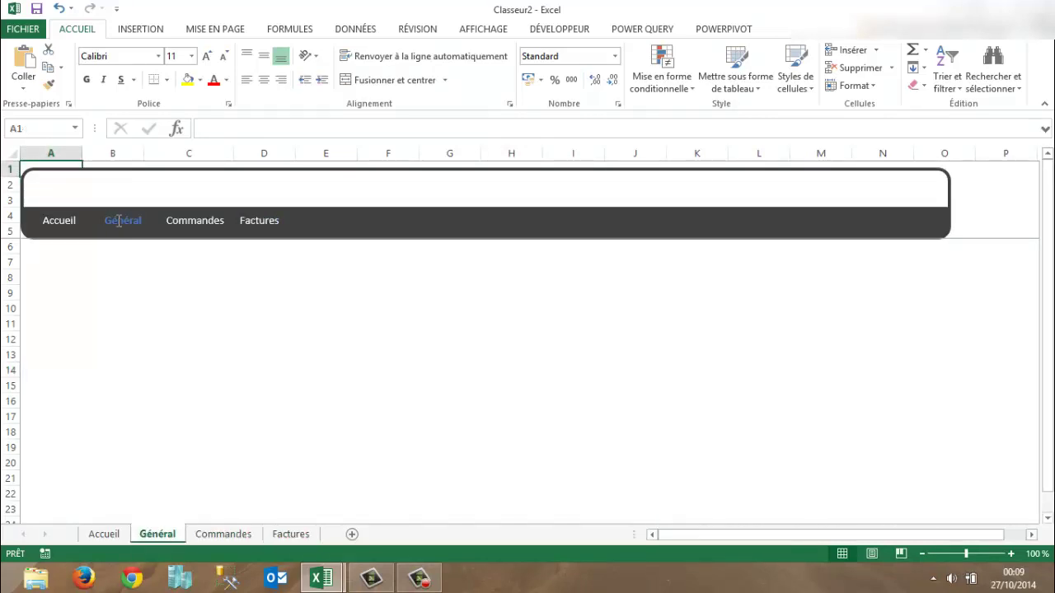
click(270, 221)
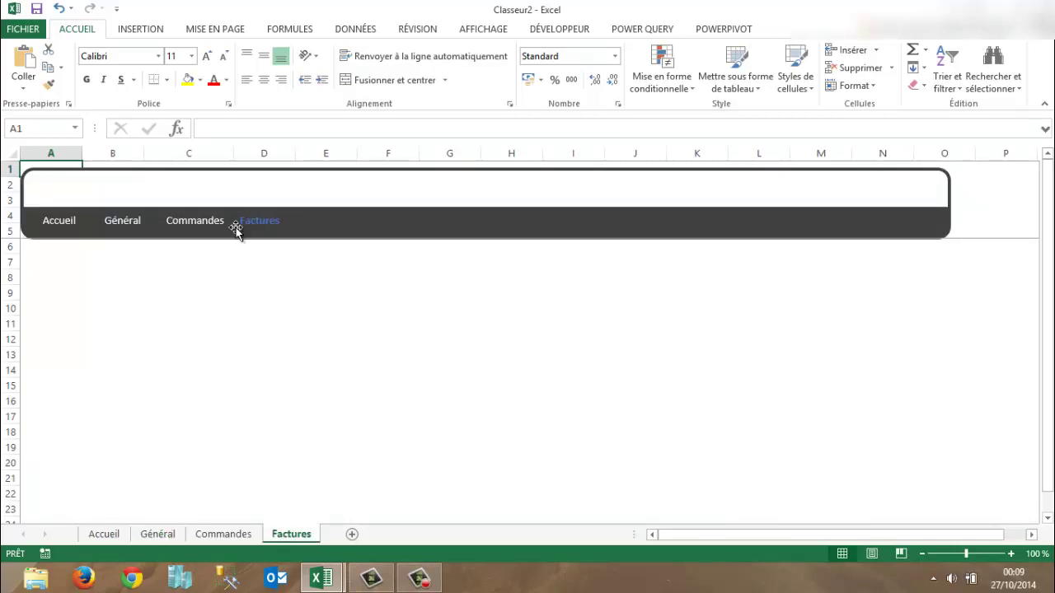
click(66, 221)
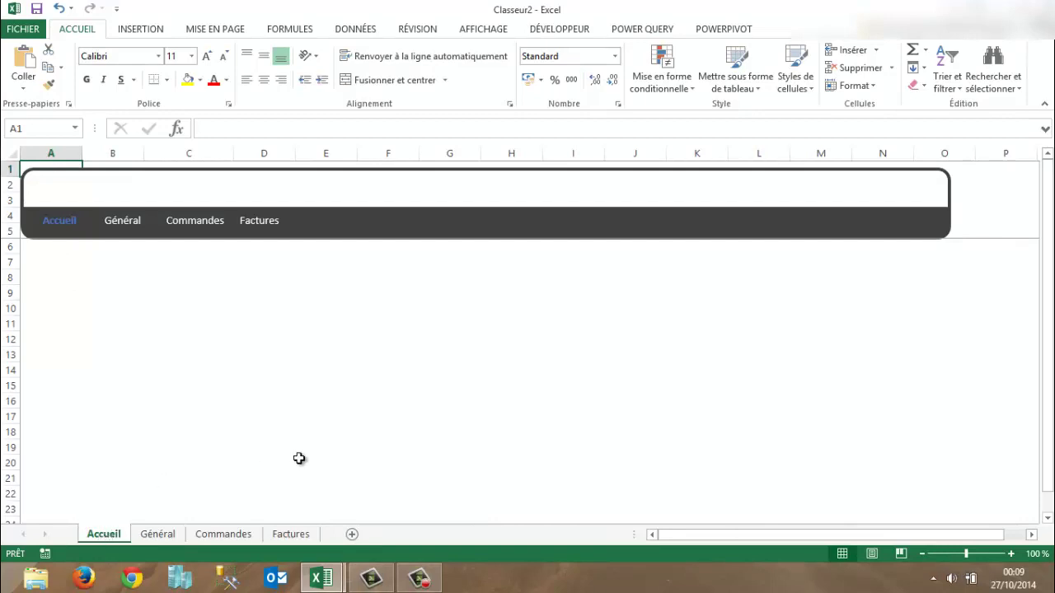
click(590, 424)
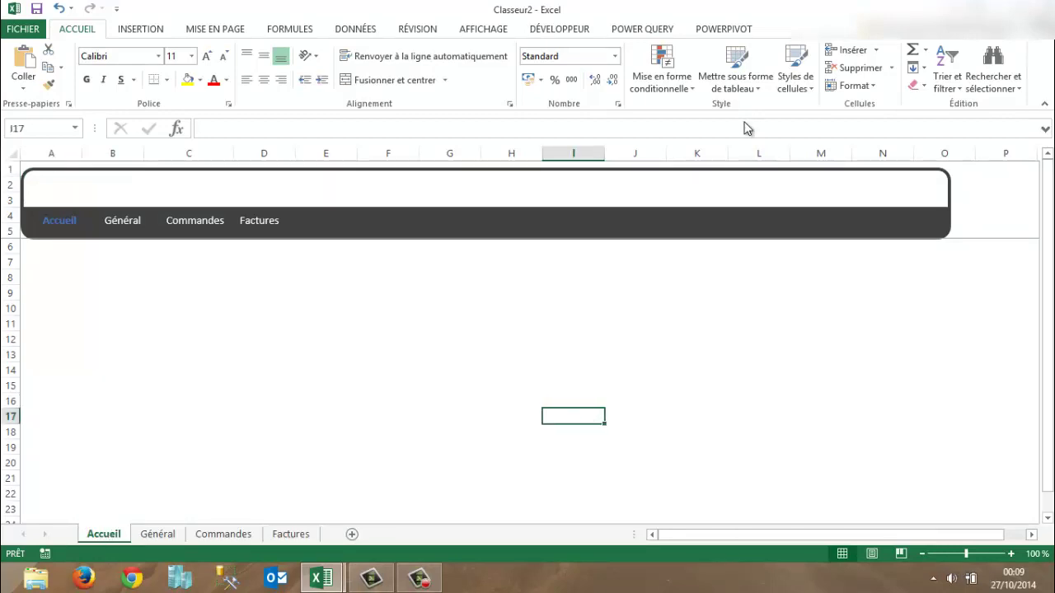
Step: Insert a blue WordArt with reflection on the Accueil sheet and replace its placeholder text with Choupettte85
click(826, 189)
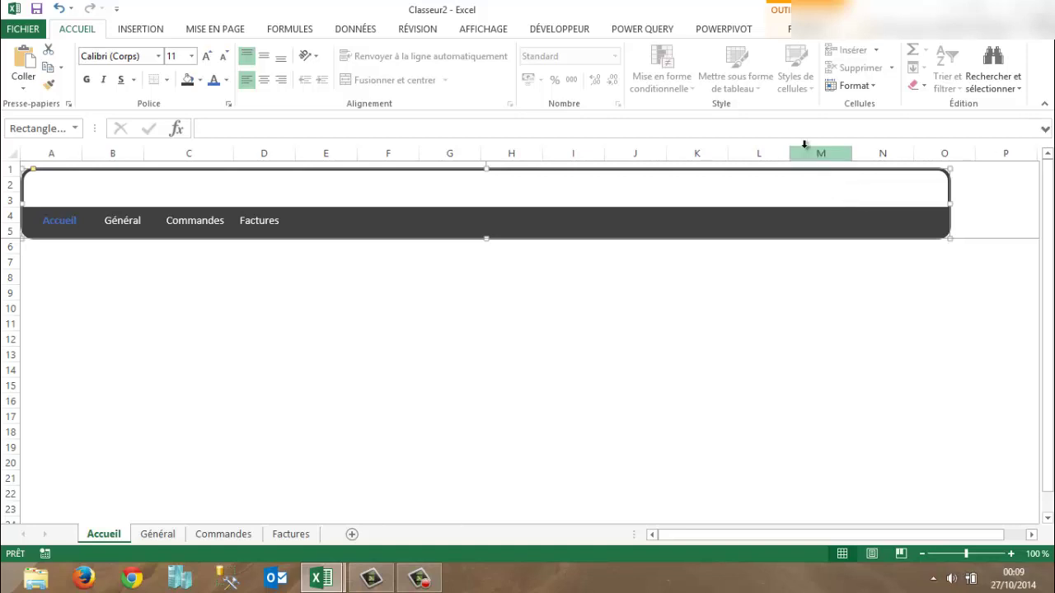
click(144, 33)
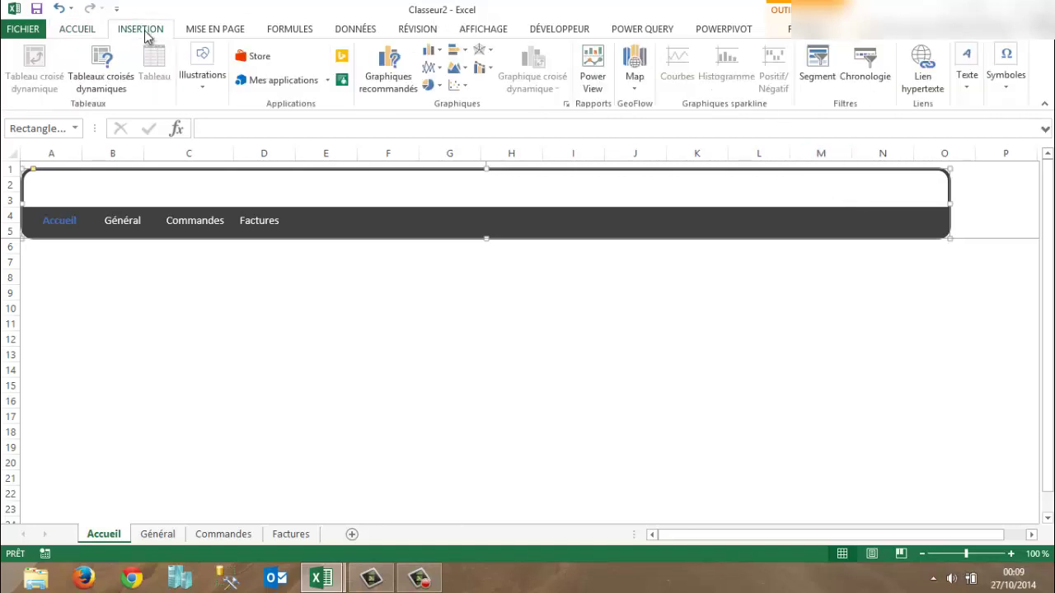
click(970, 76)
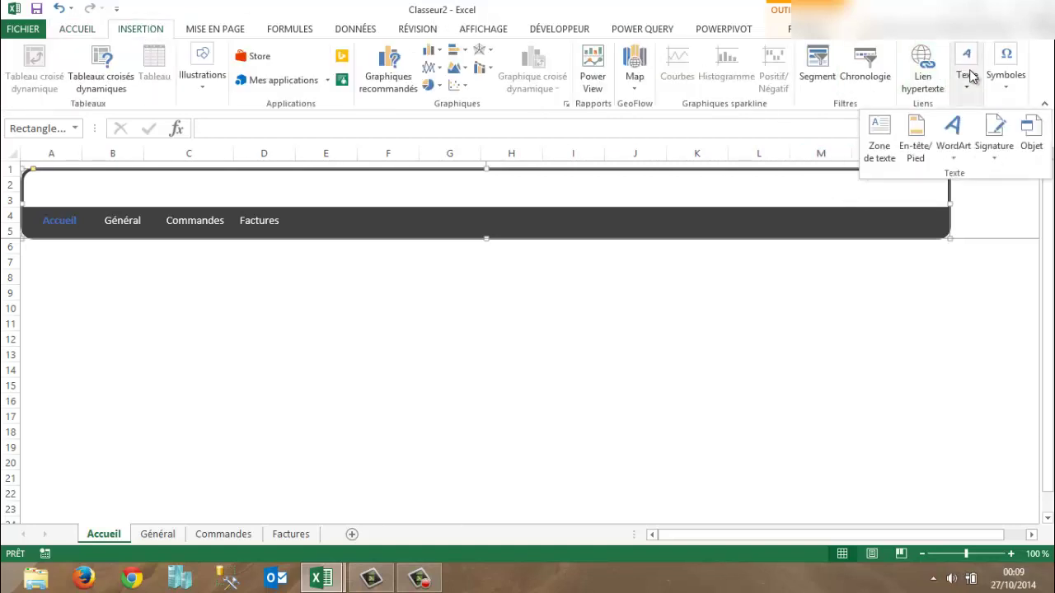
click(950, 152)
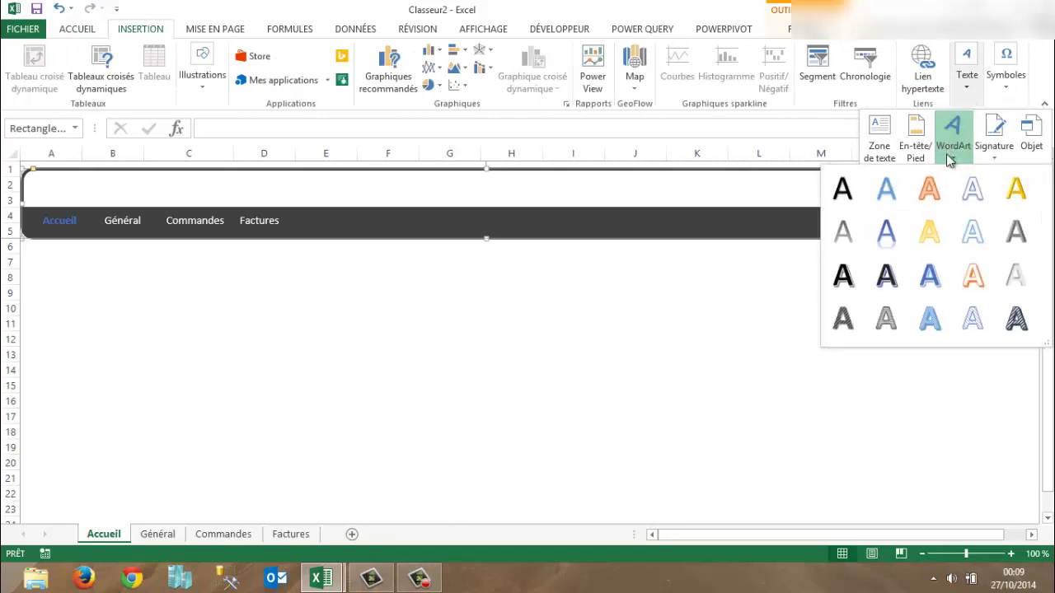
click(886, 232)
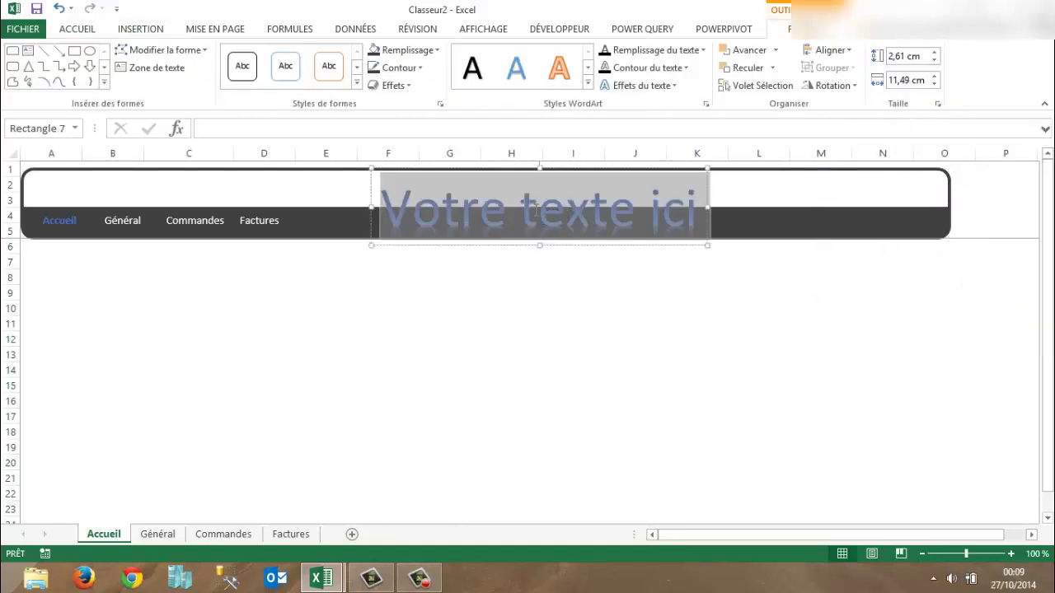
double_click(536, 212)
key(ctrl+a)
text(Chou)
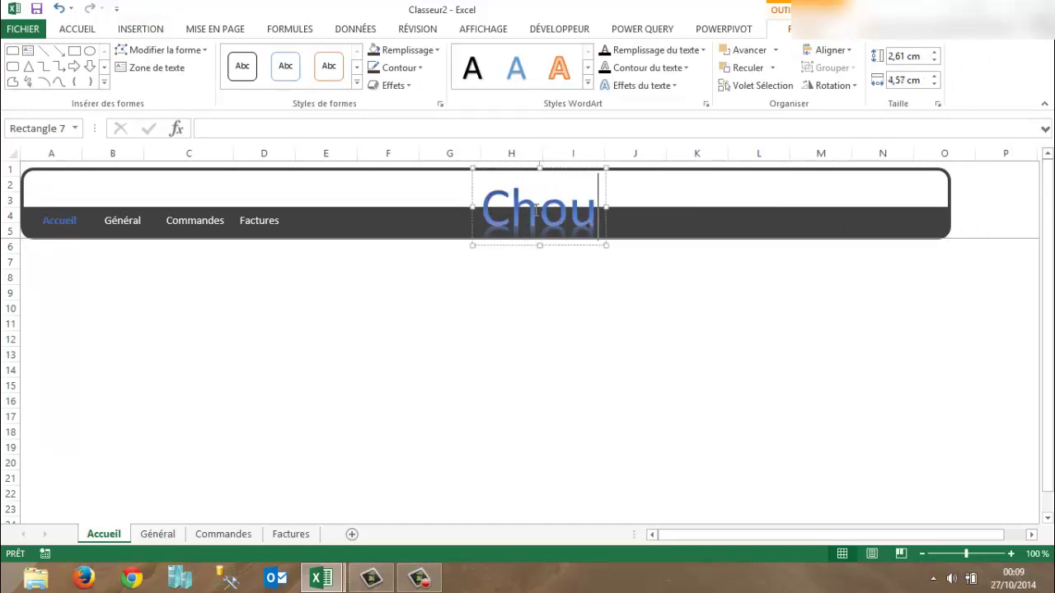
text(pettte)
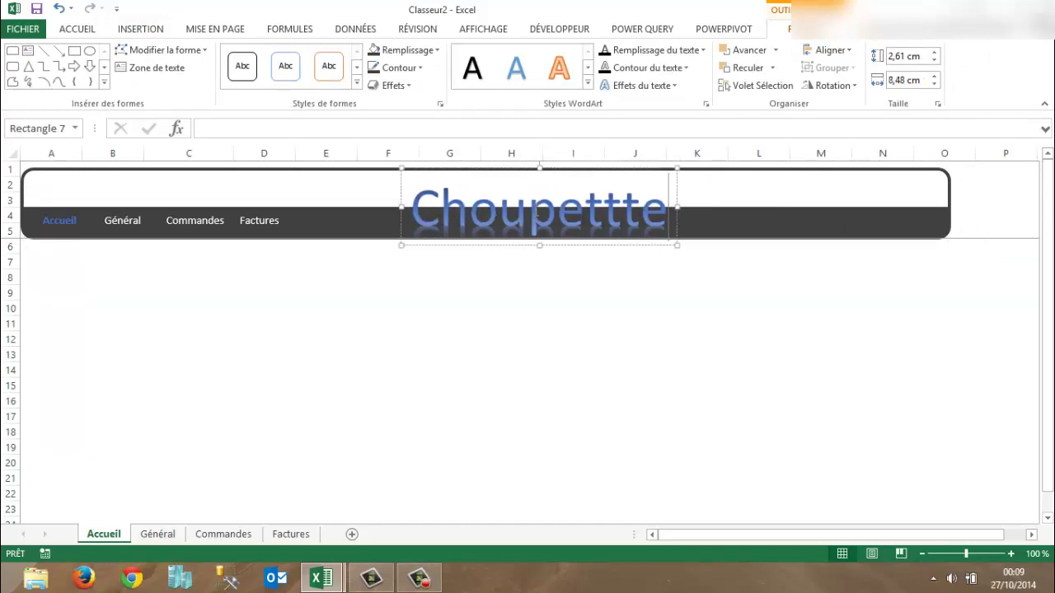
text(85)
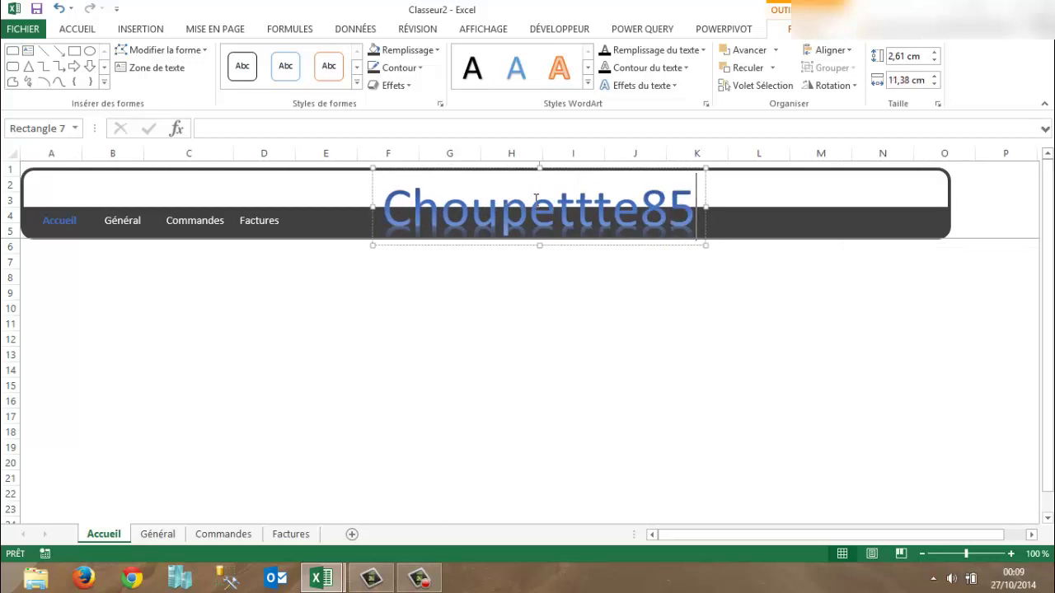
Step: Set the font size of the whole Choupettte85 WordArt text to 32
key(ctrl+a)
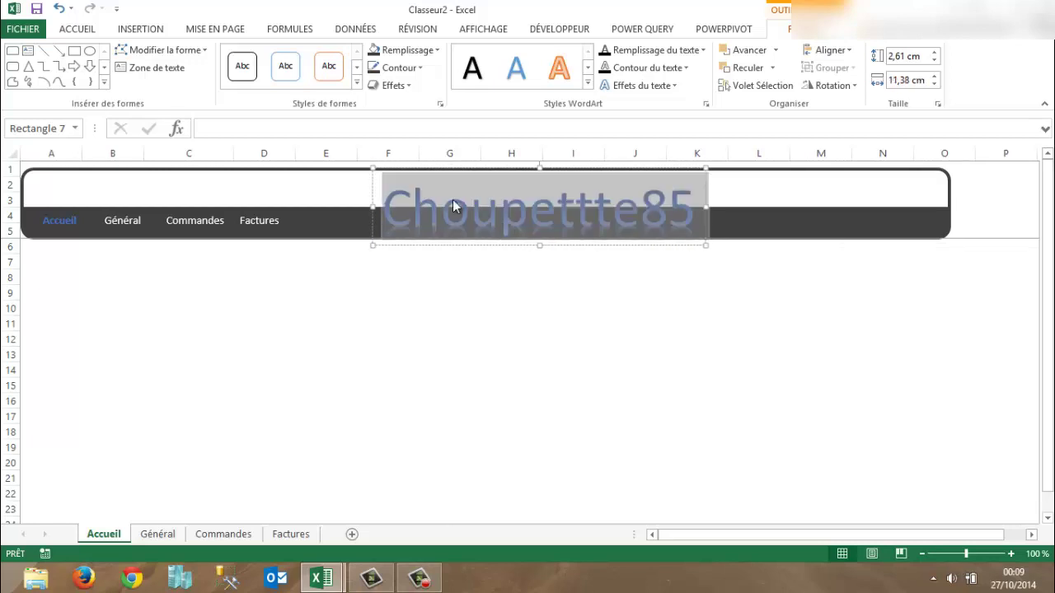
click(78, 29)
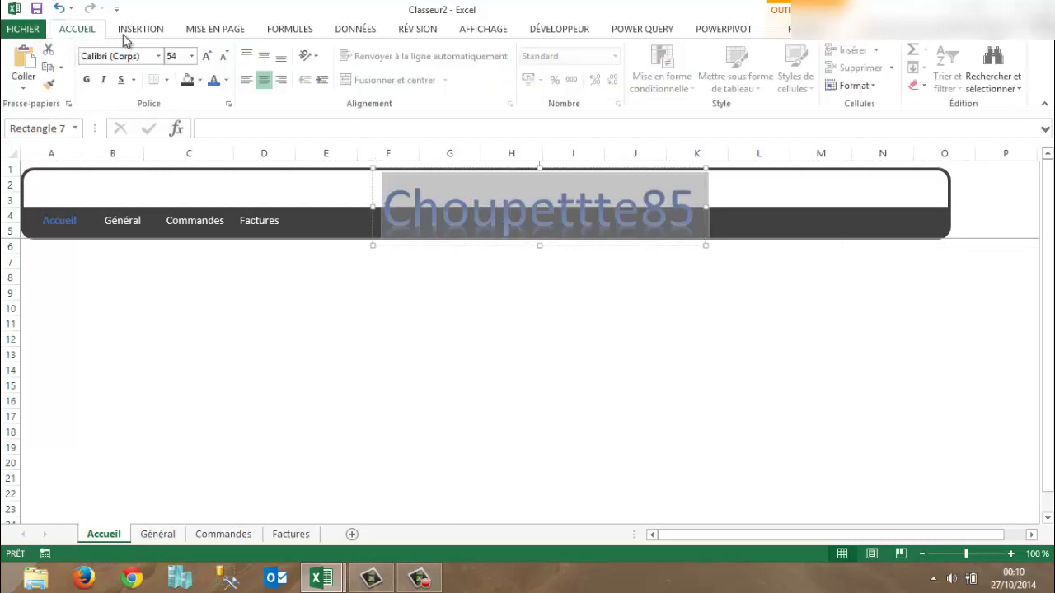
click(192, 56)
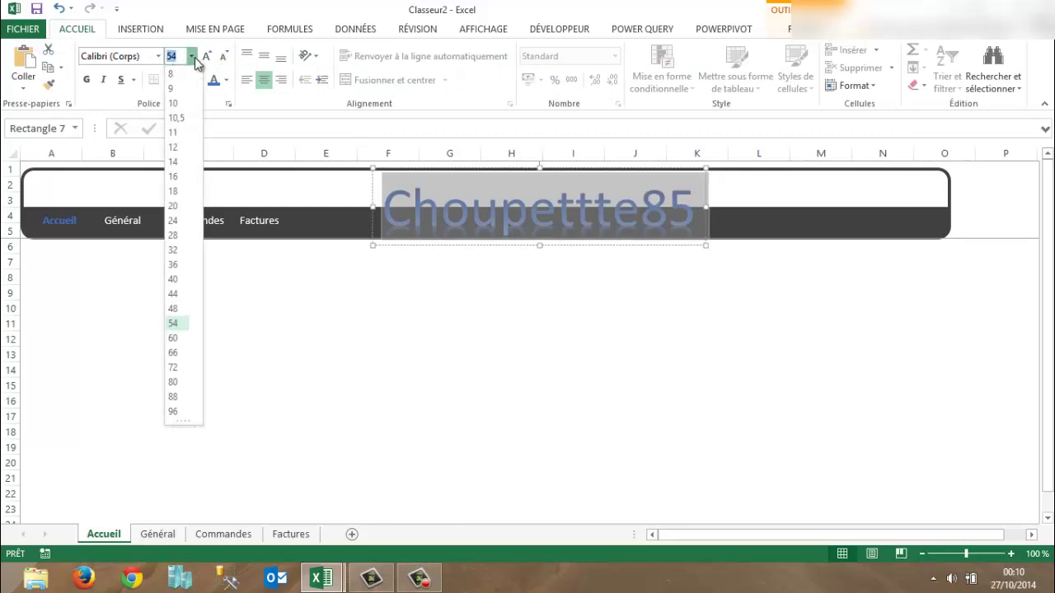
click(174, 251)
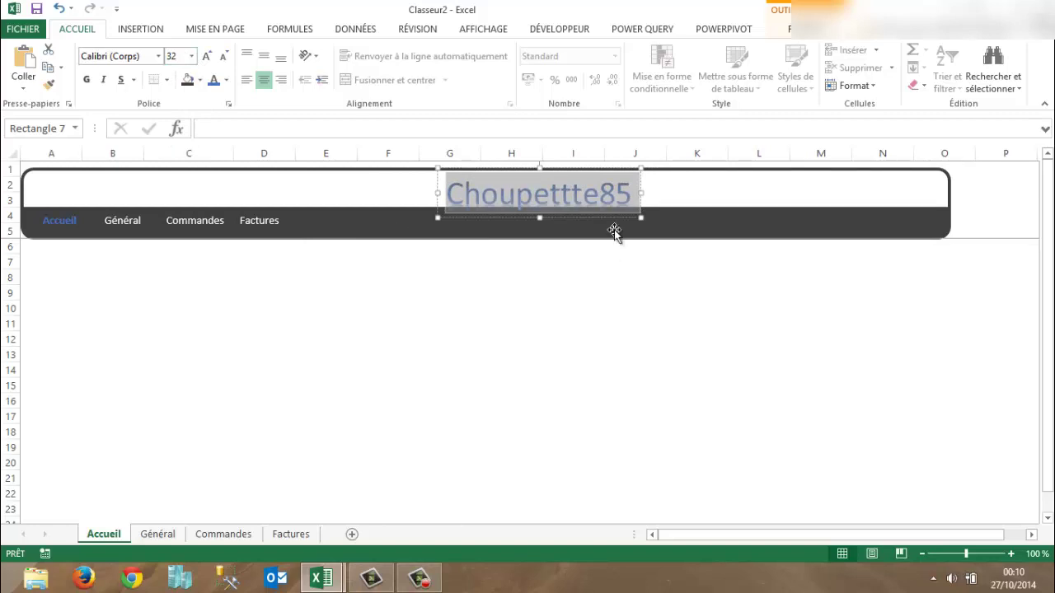
Step: Move the Choupettte85 WordArt horizontally to the right end of the banner, over columns L to O
drag(582, 170, 500, 173)
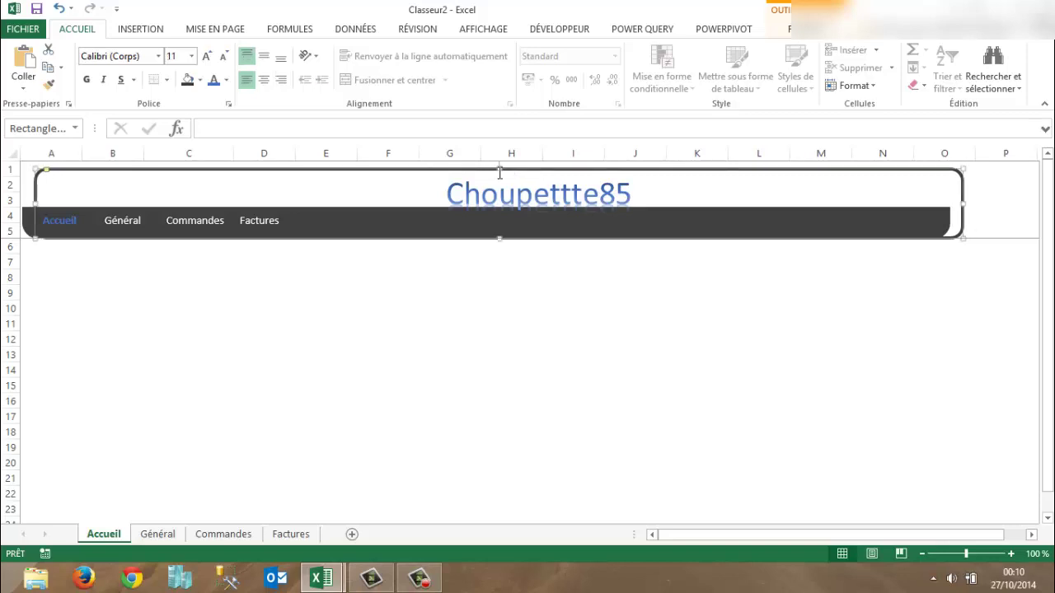
click(597, 188)
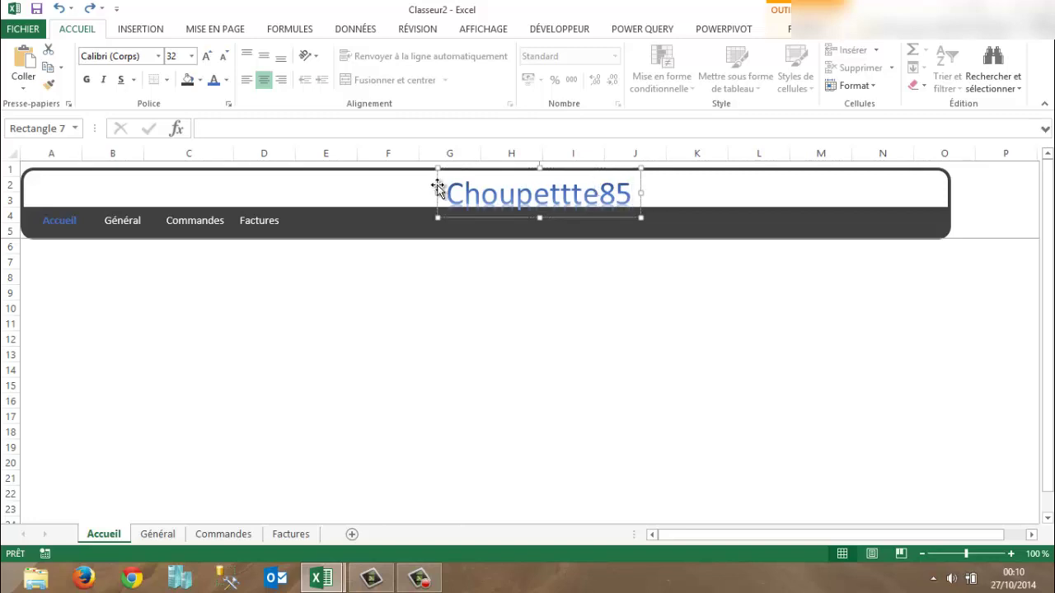
key(Right)
key(Right)
key(Right)
key(Right)
key(Right)
key(Right)
key(Right)
key(Right)
key(Right)
key(Right)
key(Right)
key(Right)
key(Right)
key(Right)
key(Right)
key(Right)
key(Right)
key(Right)
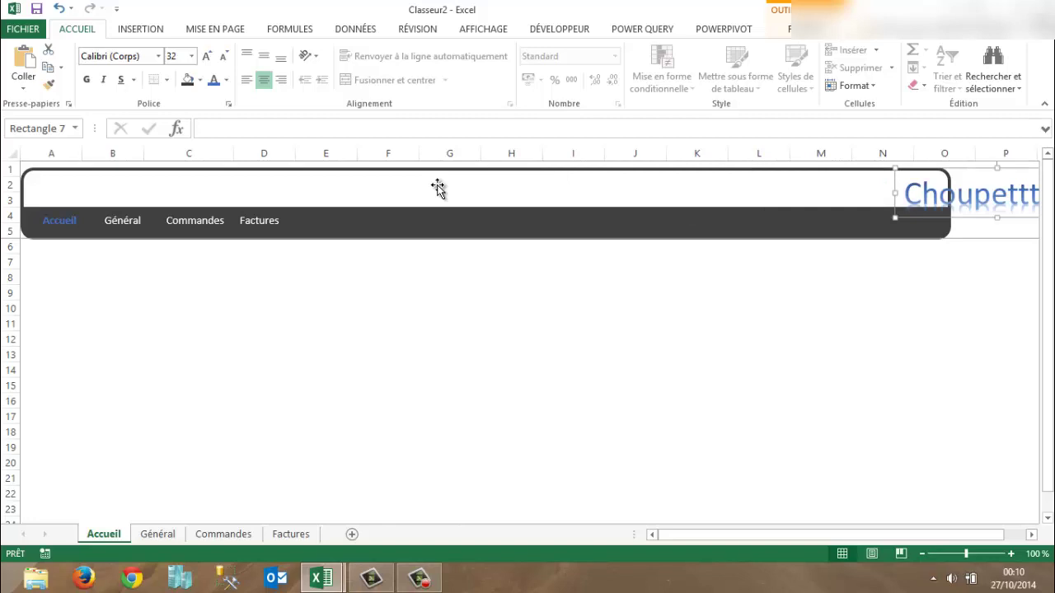
key(Left)
key(Left)
key(Left)
key(Left)
key(Left)
key(Left)
key(Left)
key(Left)
key(Left)
key(Left)
key(Left)
key(Left)
key(Left)
key(Left)
key(Left)
key(Left)
key(Left)
key(Left)
key(Left)
key(Left)
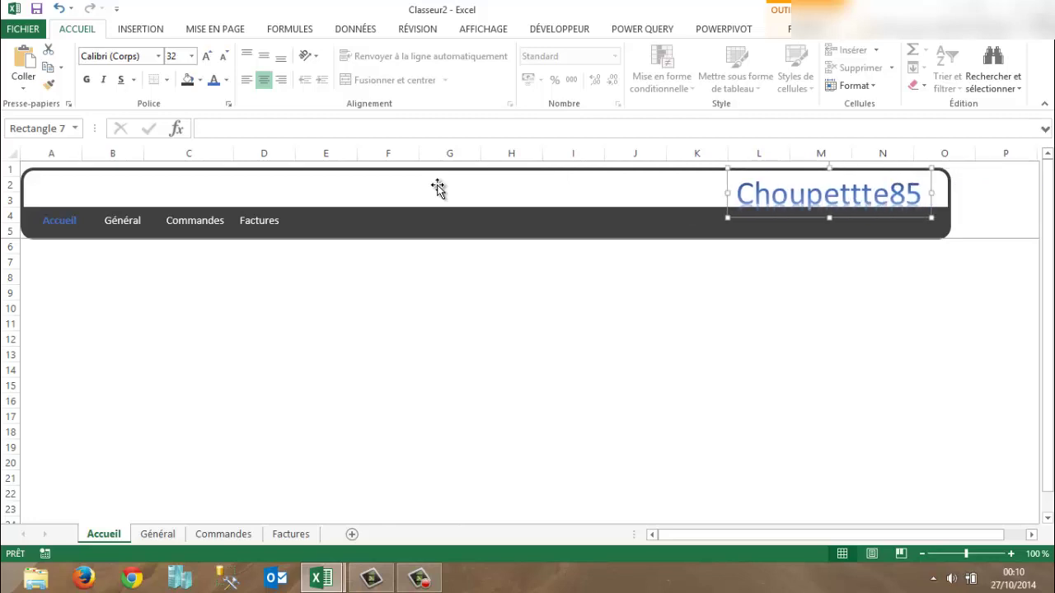
click(821, 277)
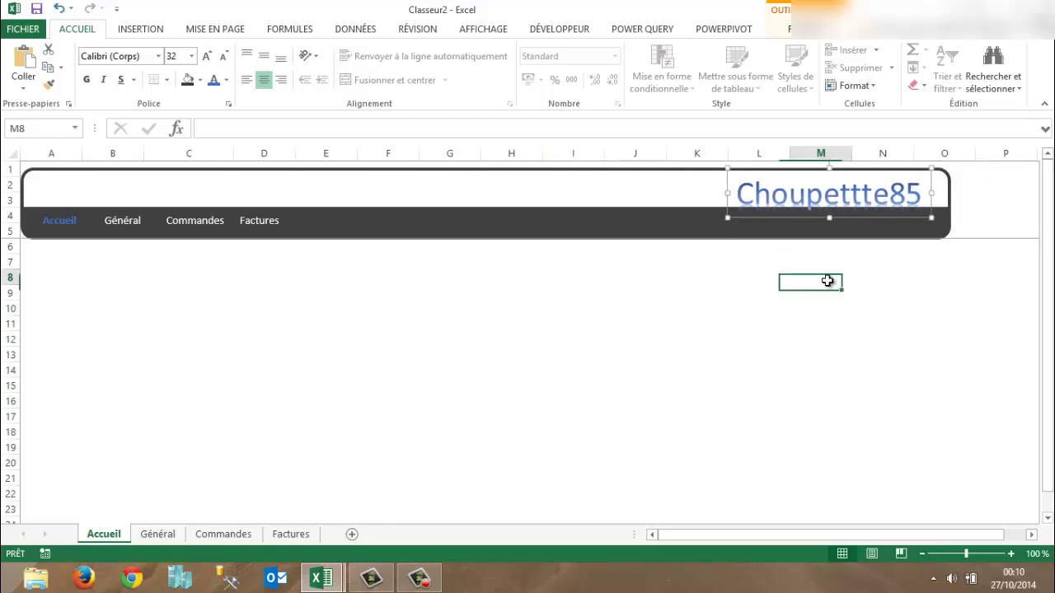
Step: Shrink the Choupettte85 WordArt box to about 1.32 cm high and fit it into the right corner of the banner's white band
click(867, 183)
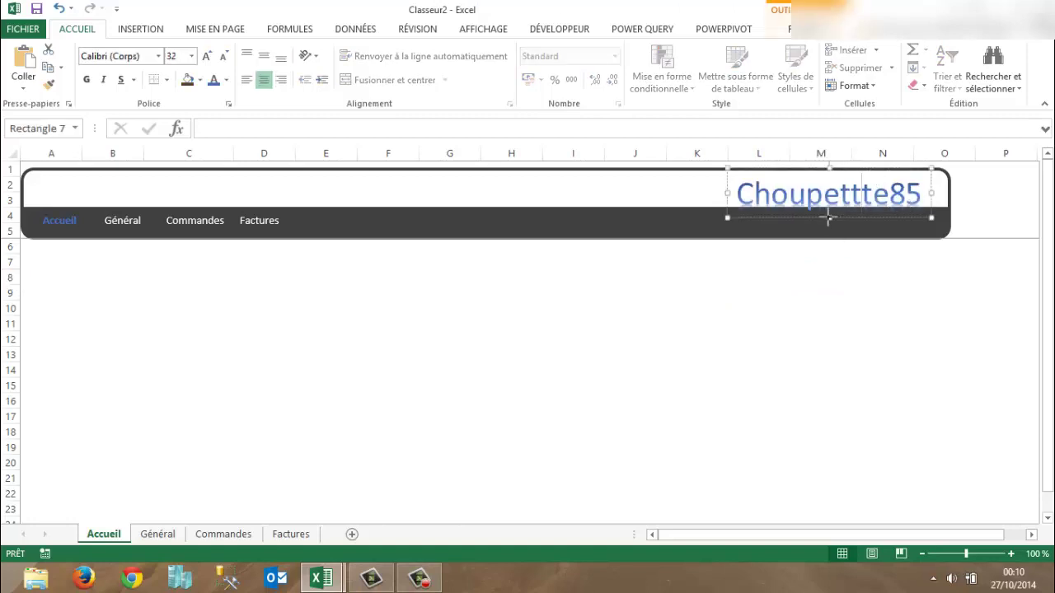
drag(830, 217, 829, 207)
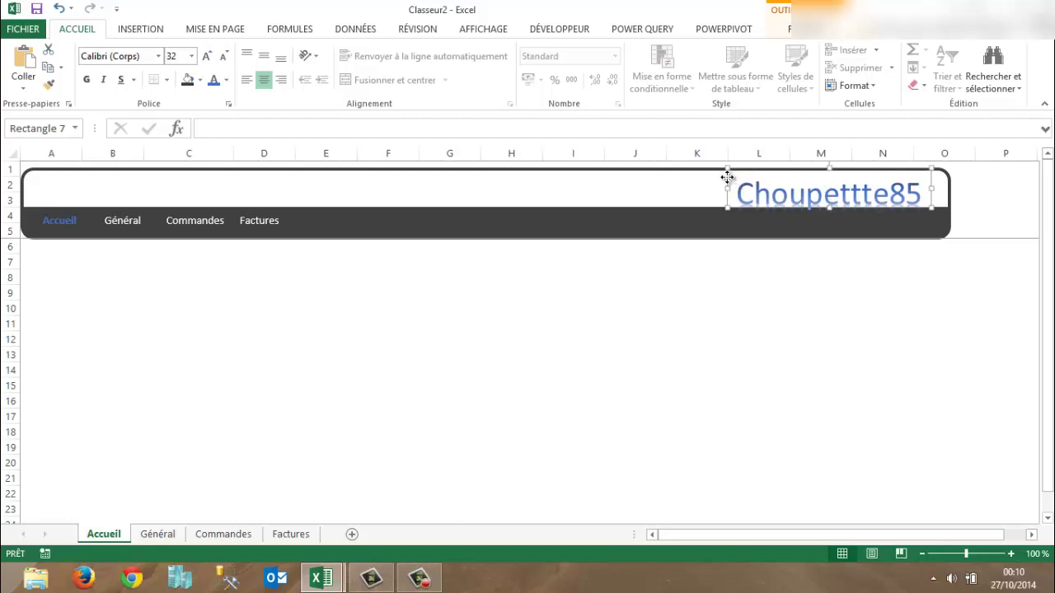
drag(728, 176, 742, 176)
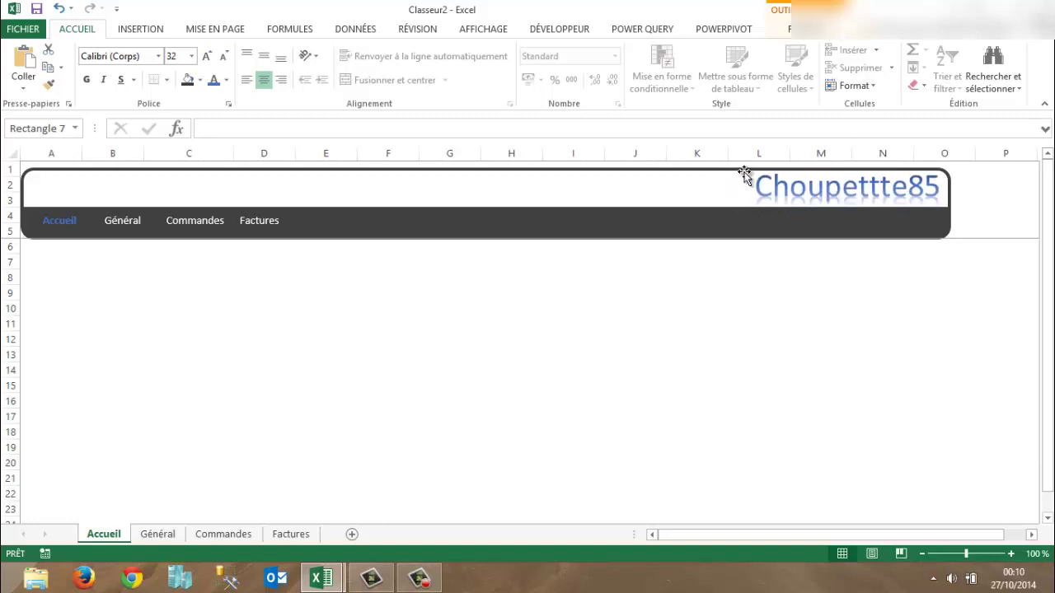
click(790, 342)
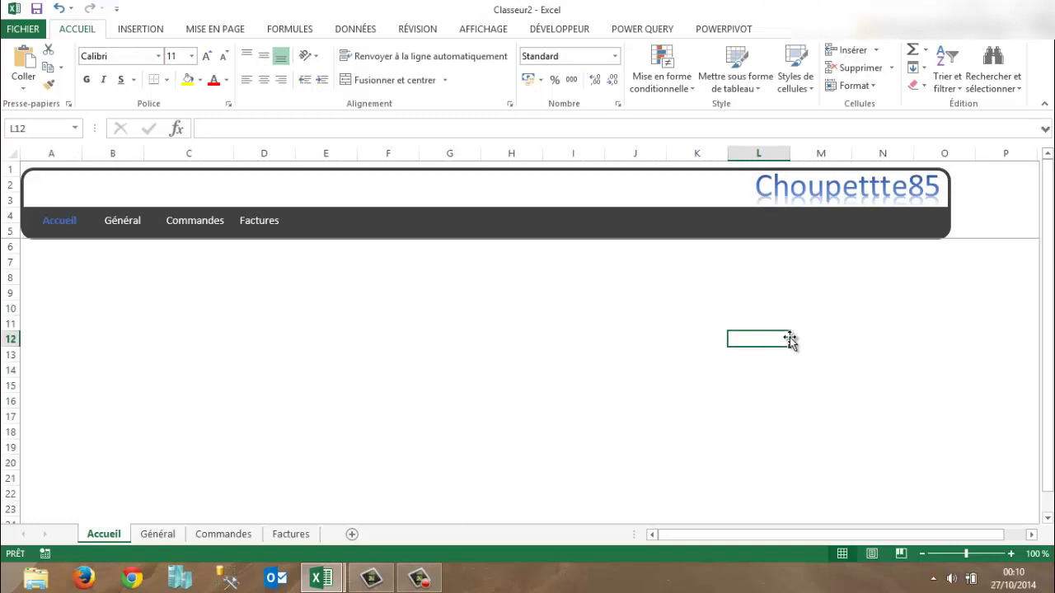
Step: Set the Choupettte85 WordArt's positioning property to "Ne pas déplacer ou dimensionner avec les cellules"
click(814, 193)
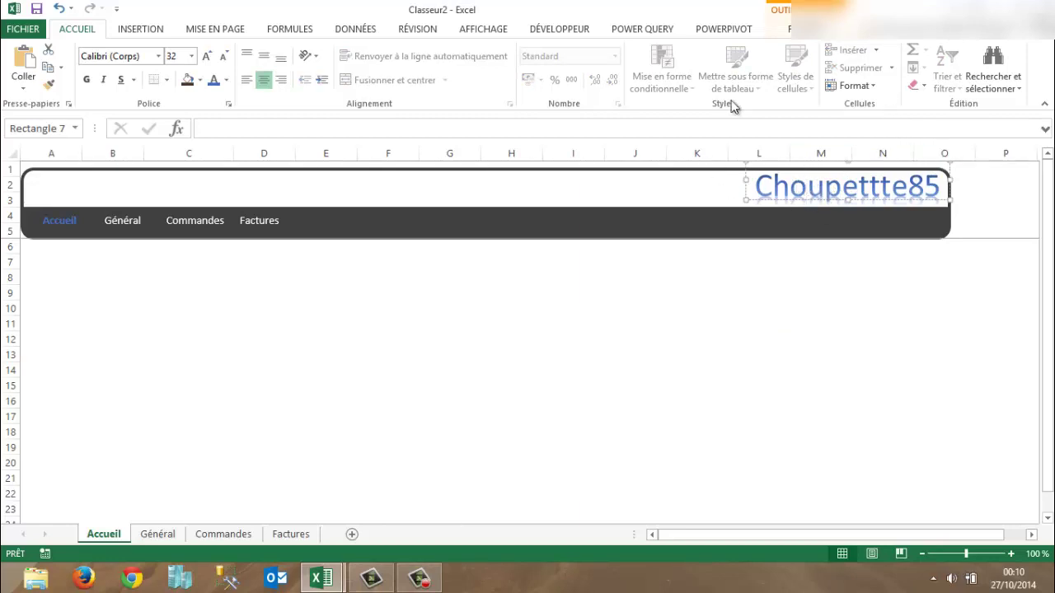
click(803, 29)
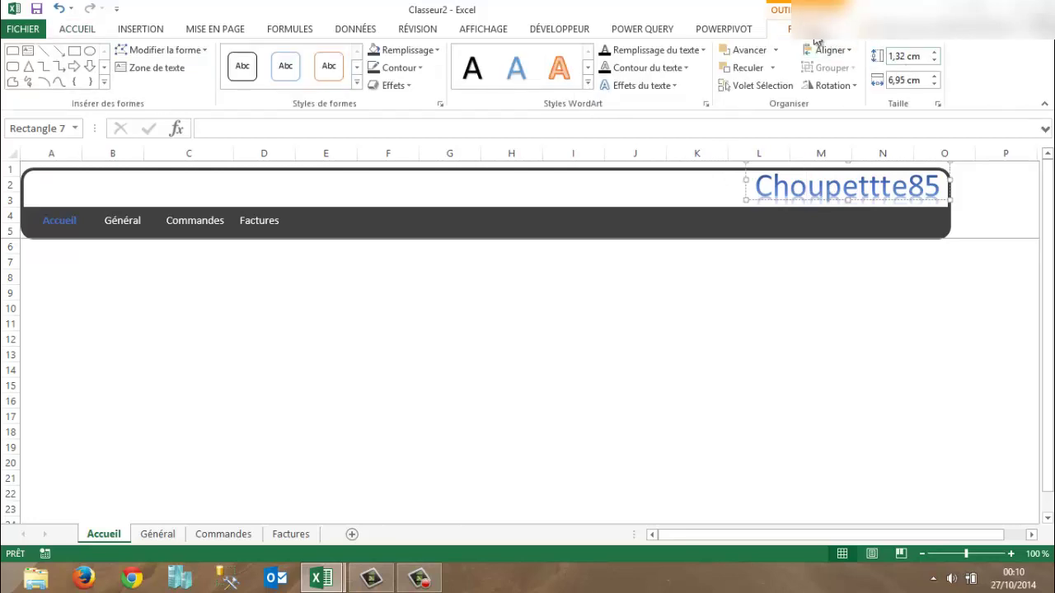
click(938, 104)
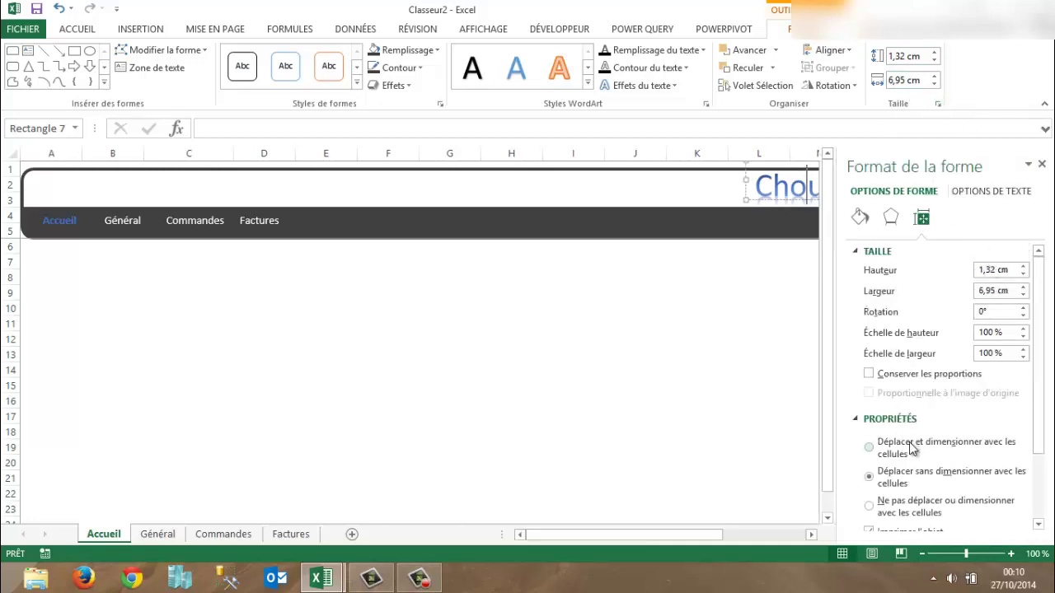
drag(1036, 429, 1041, 462)
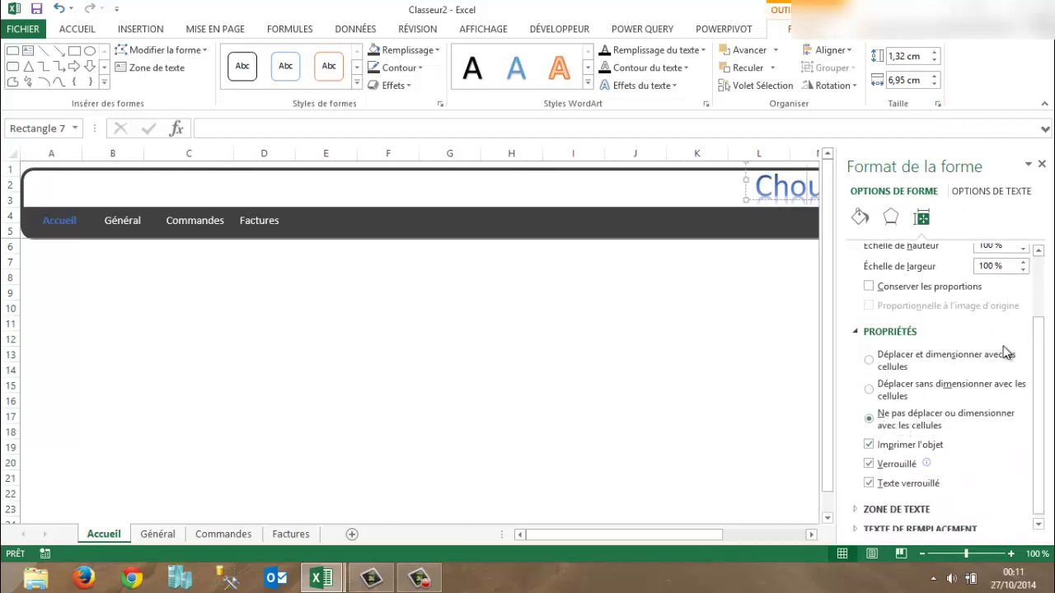
click(1043, 165)
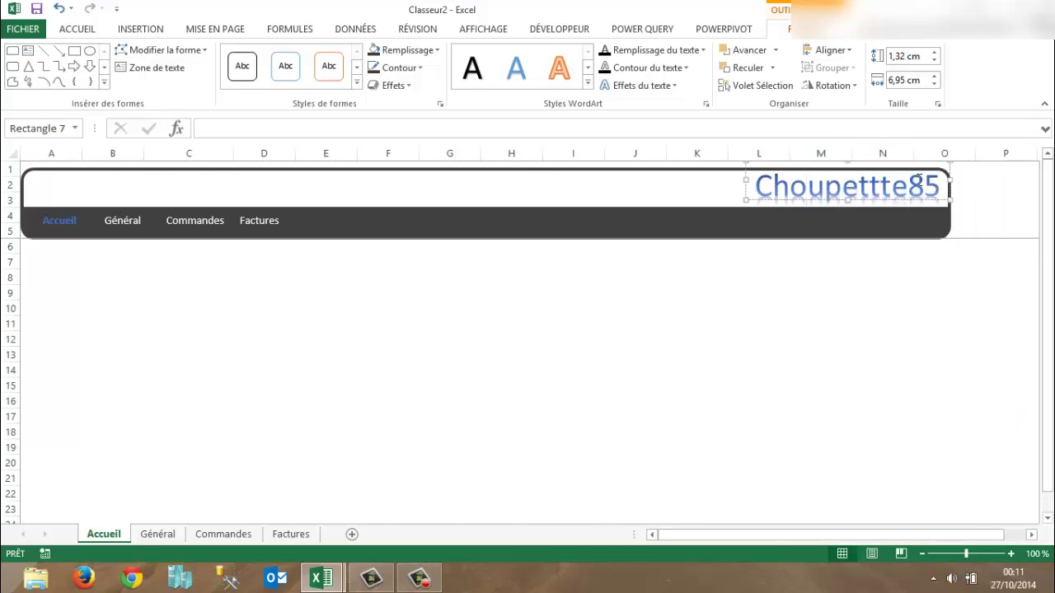
click(850, 322)
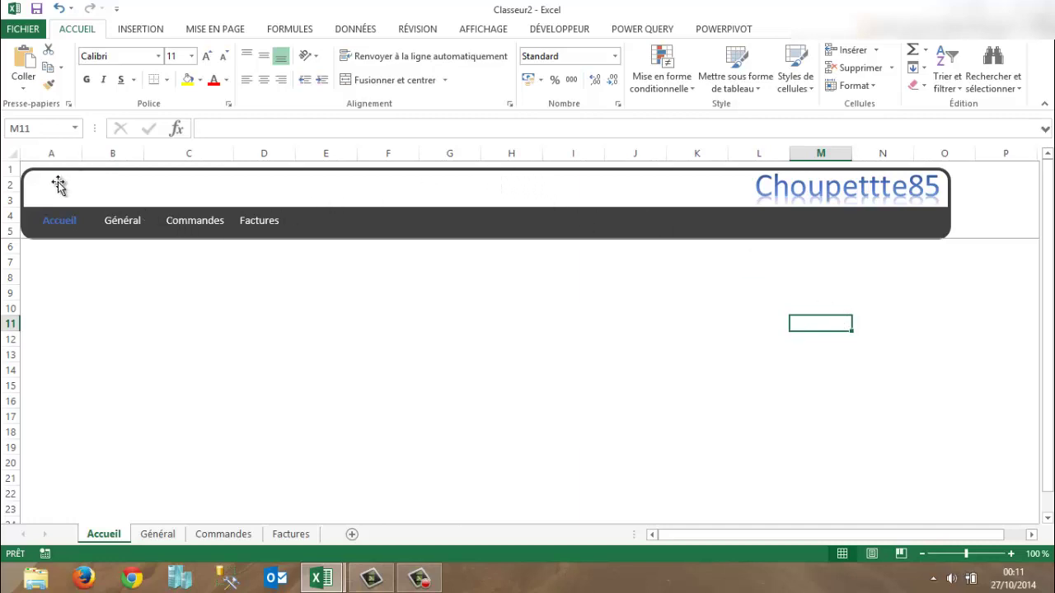
Step: Group the banner's dark band, the Accueil, Général, Commandes and Factures labels, and the Choupettte85 WordArt on the Accueil sheet
click(31, 171)
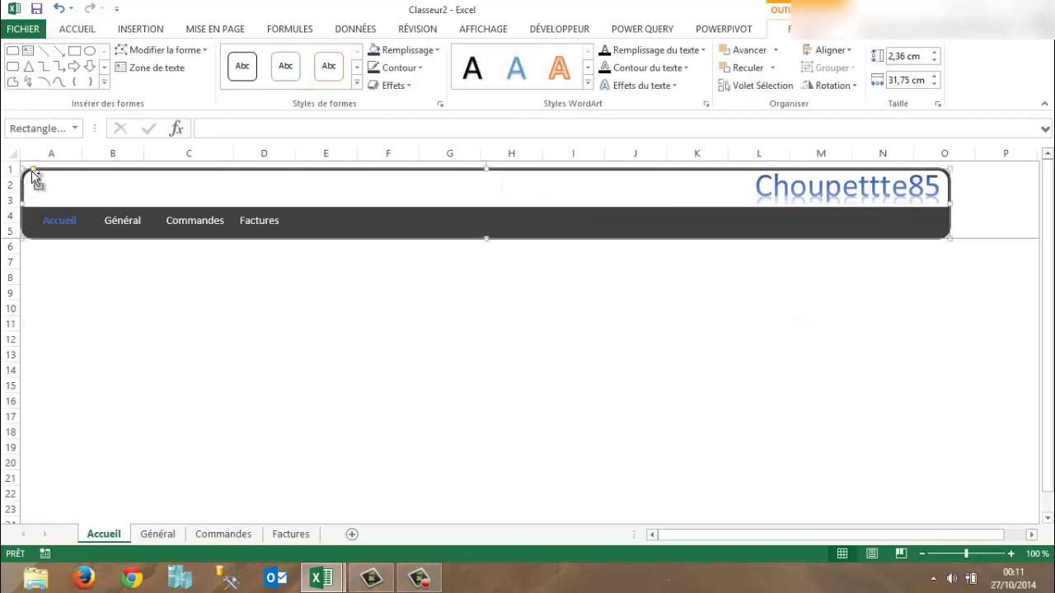
ctrl+click(47, 218)
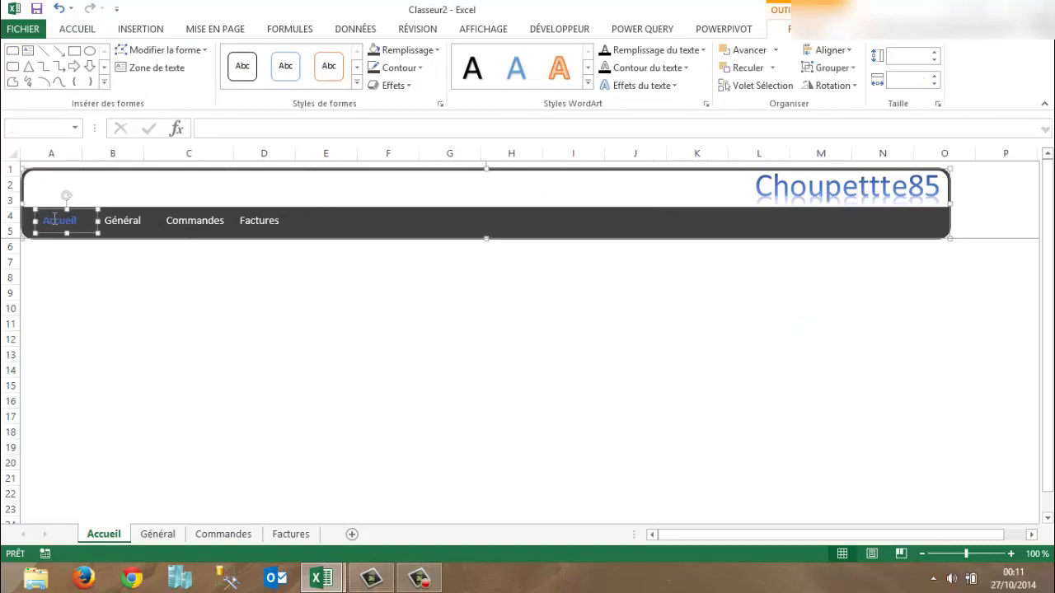
ctrl+click(119, 221)
ctrl+click(190, 220)
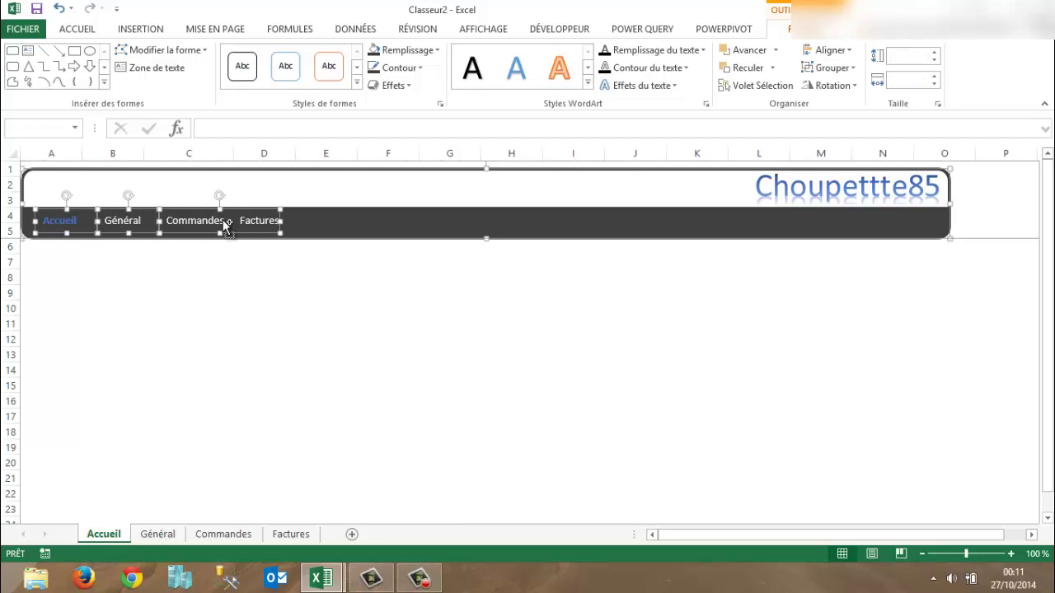
ctrl+click(269, 219)
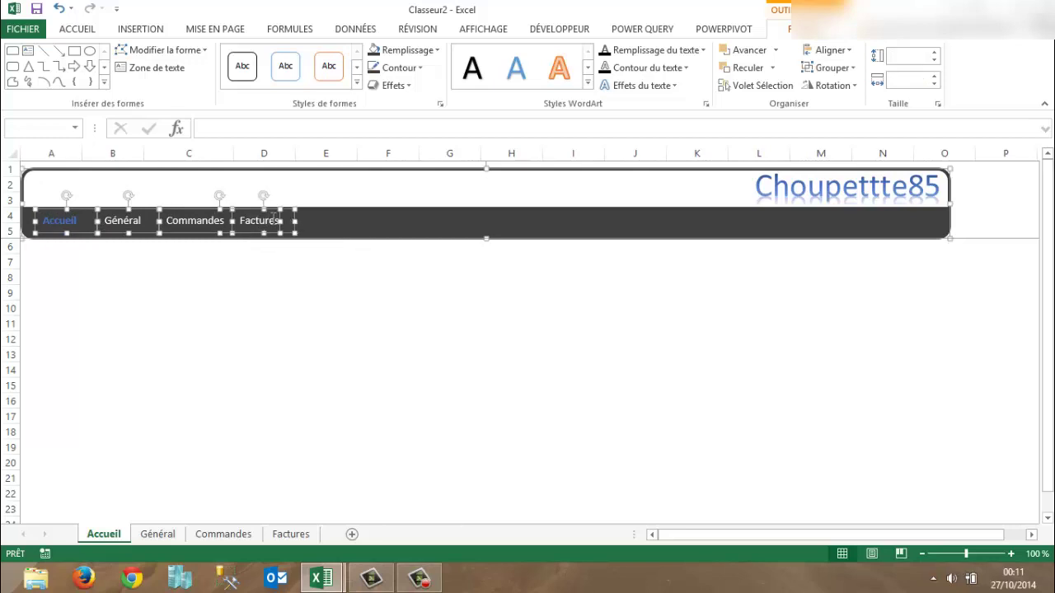
ctrl+click(328, 206)
ctrl+click(357, 207)
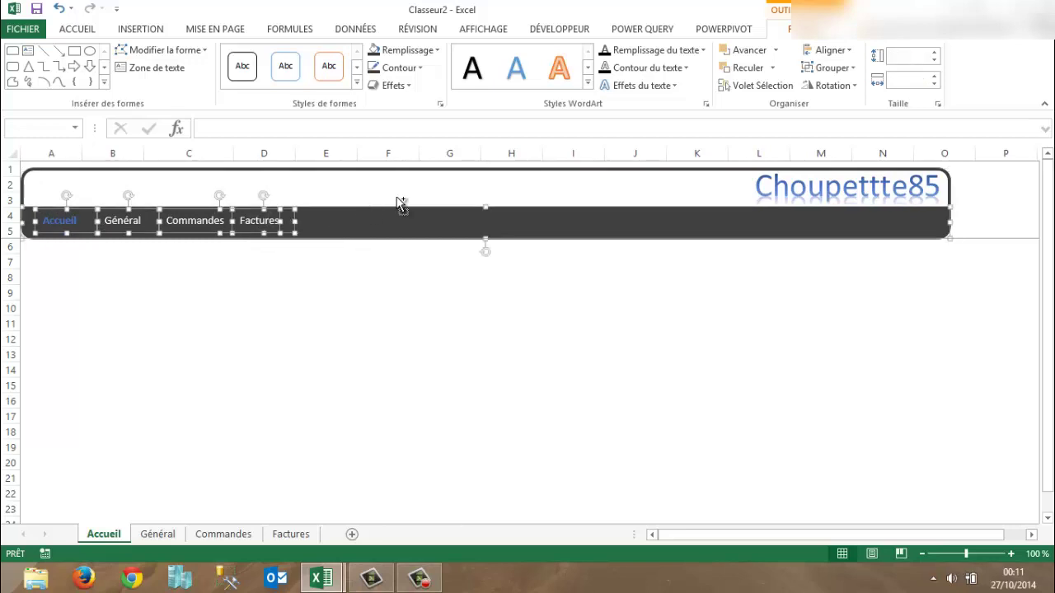
ctrl+click(757, 182)
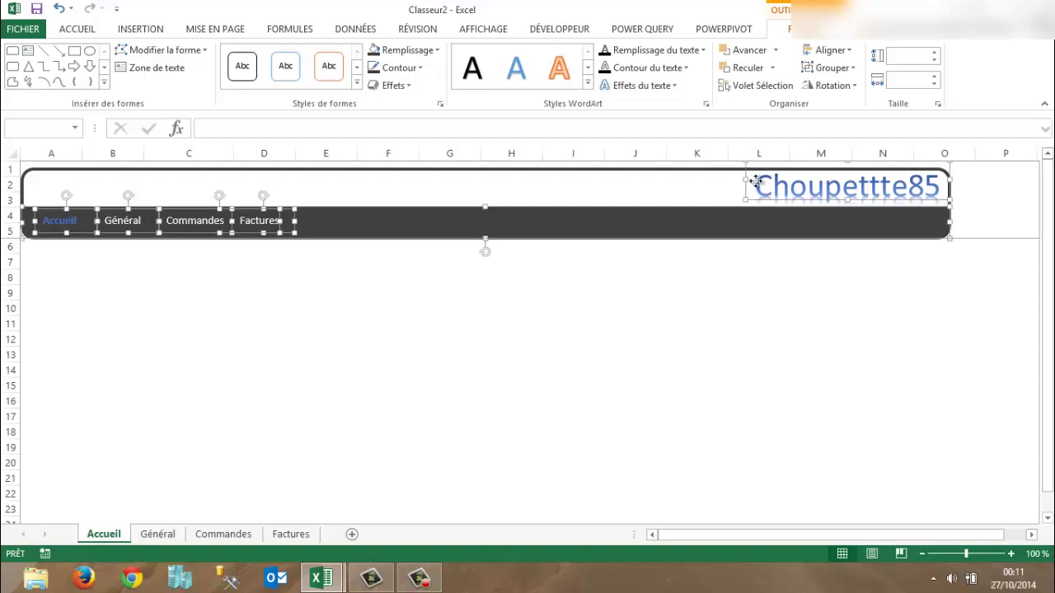
right_click(756, 182)
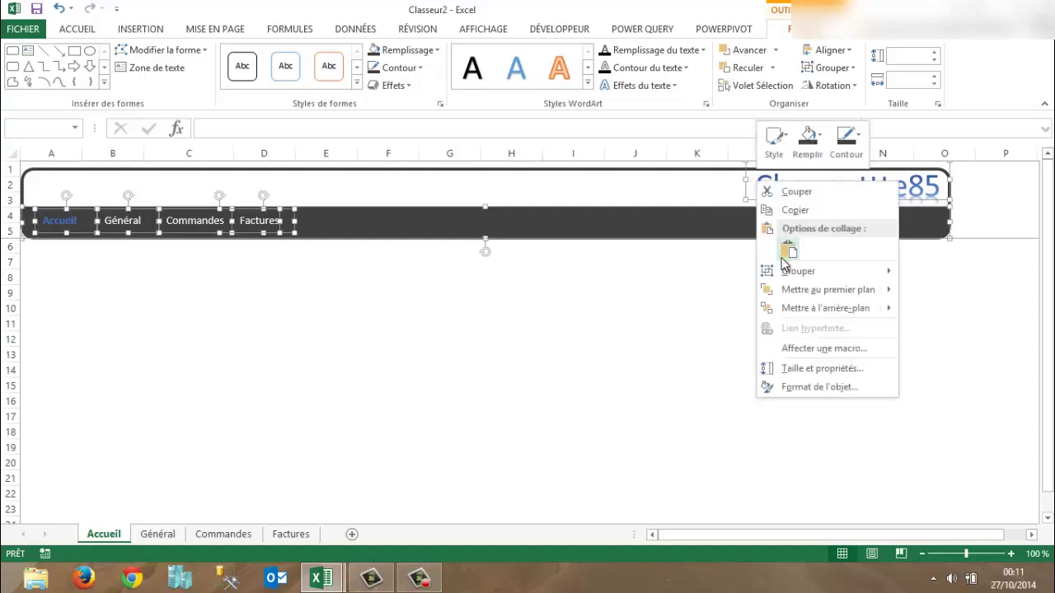
mouse_move(793, 275)
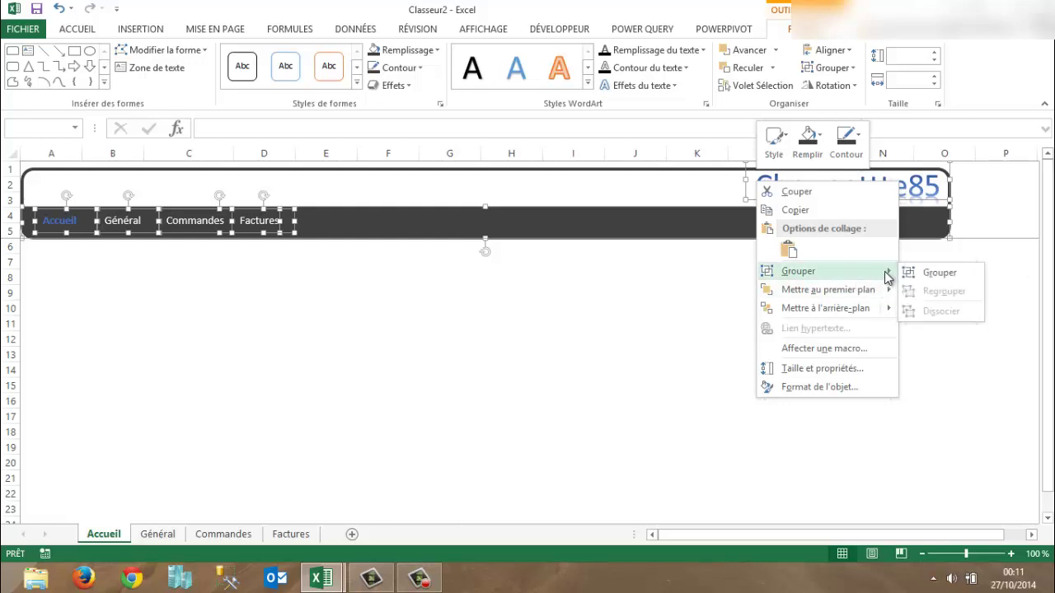
click(938, 273)
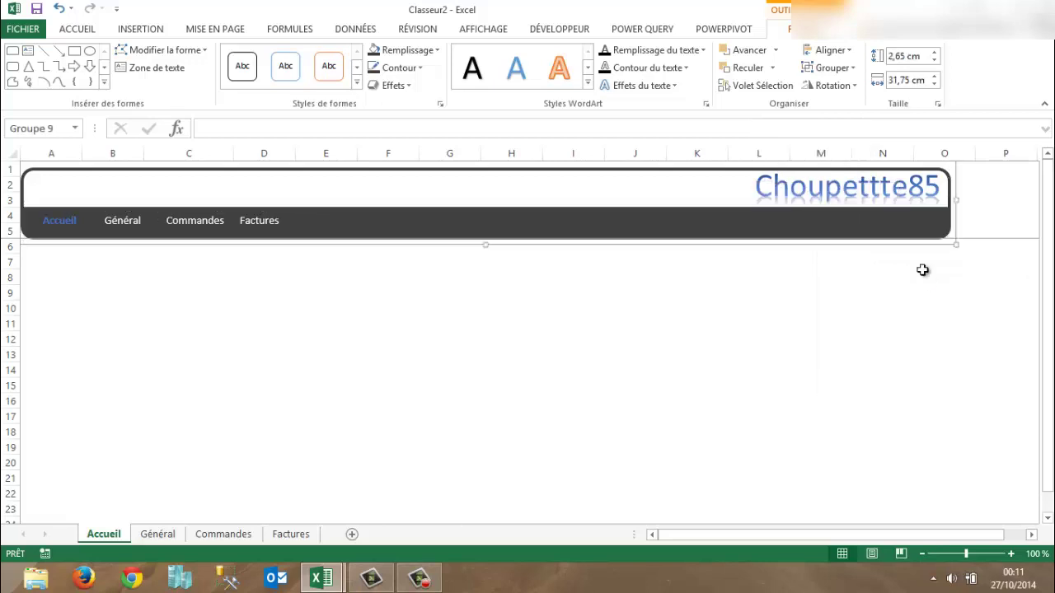
click(922, 270)
click(844, 202)
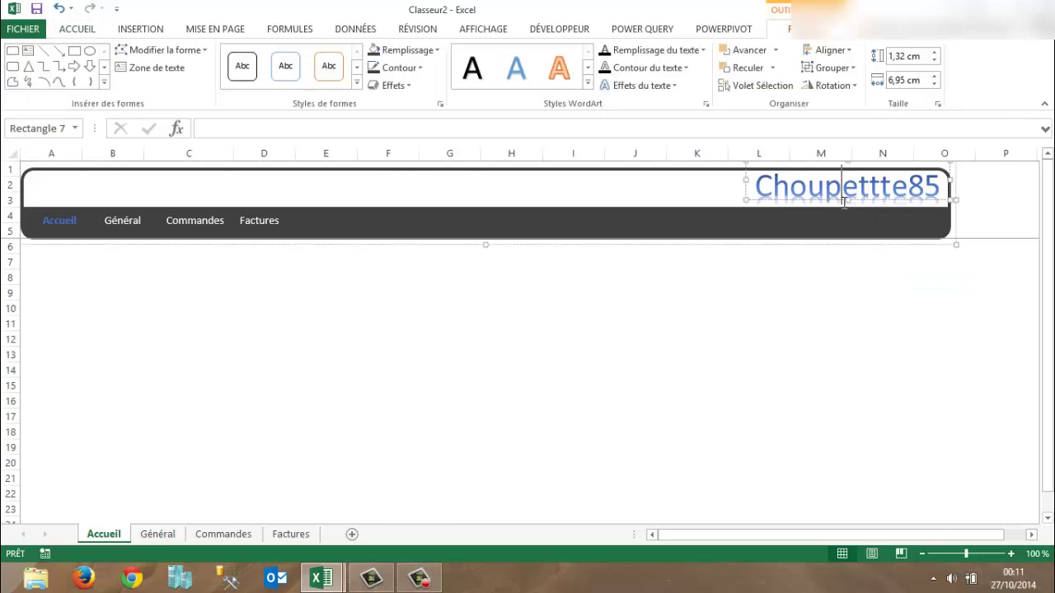
click(775, 403)
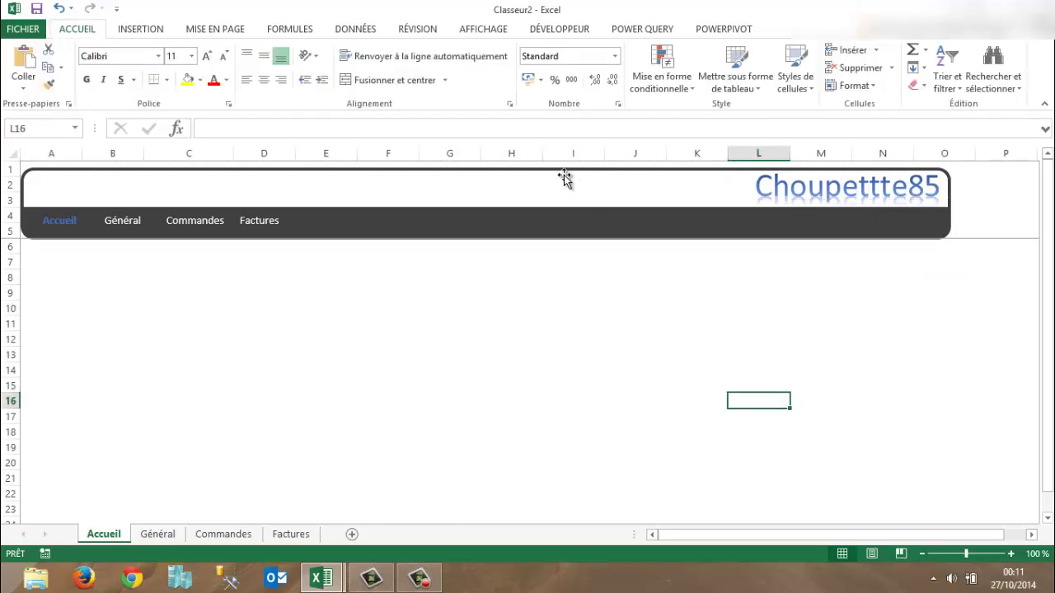
Step: Move the banner's outer rounded rectangle slightly upward, separately from the grouped band, labels and title
mouse_move(562, 175)
mouse_down()
mouse_move(565, 263)
mouse_move(542, 172)
mouse_move(566, 172)
mouse_up()
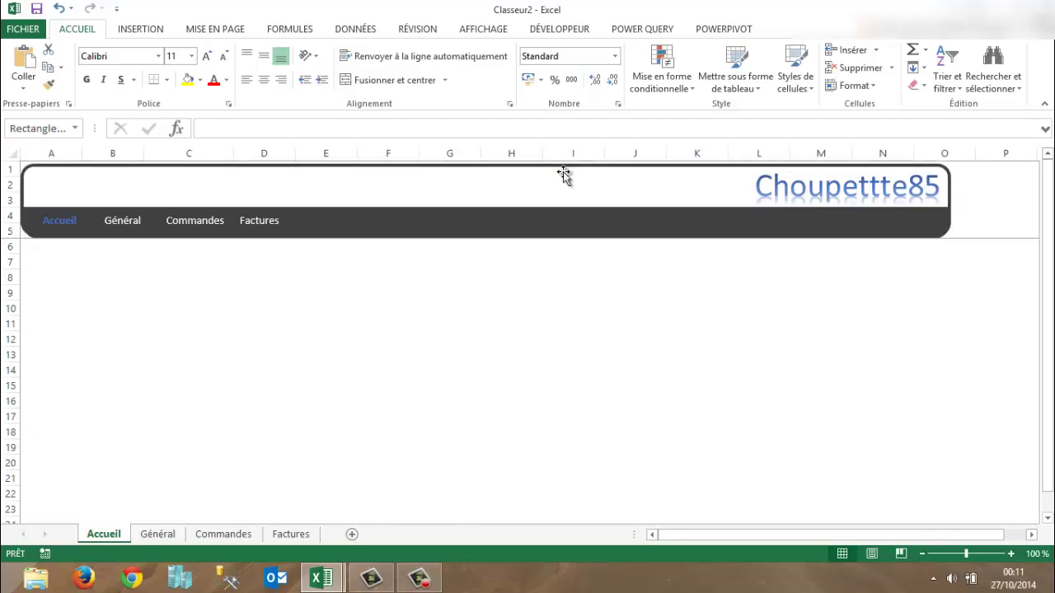
mouse_move(496, 211)
mouse_down()
mouse_move(481, 327)
mouse_move(480, 215)
mouse_move(499, 206)
mouse_up()
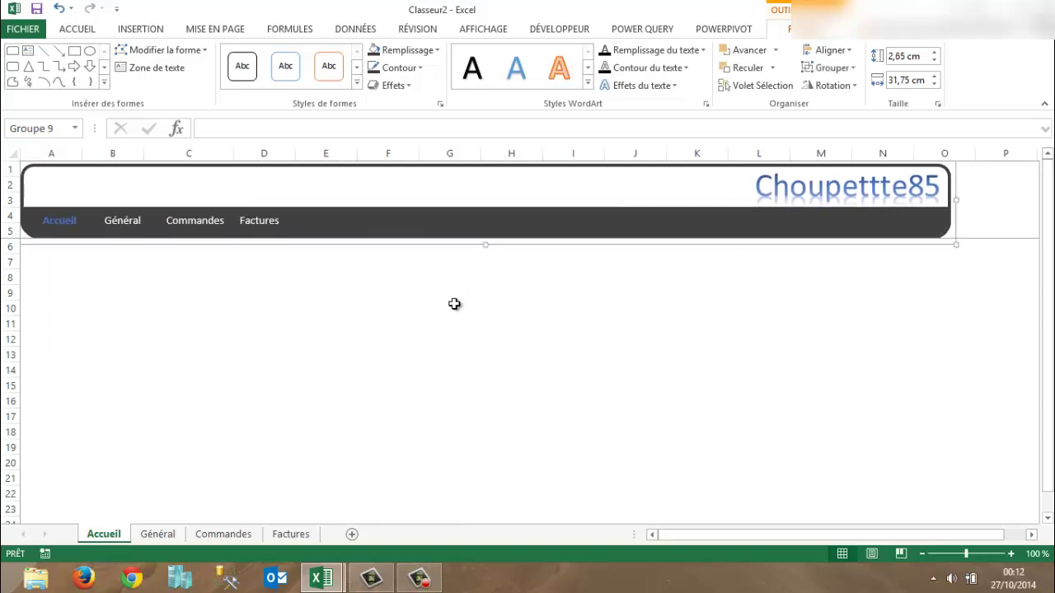
click(454, 304)
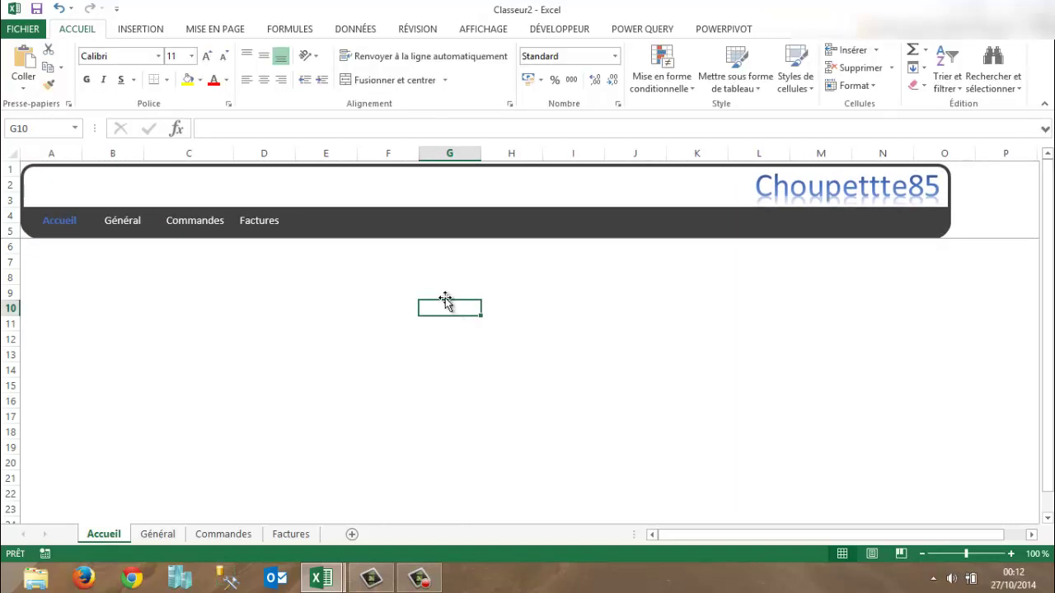
Step: Group the outer rounded rectangle with the existing group of band, labels and title so the banner is one object
click(27, 170)
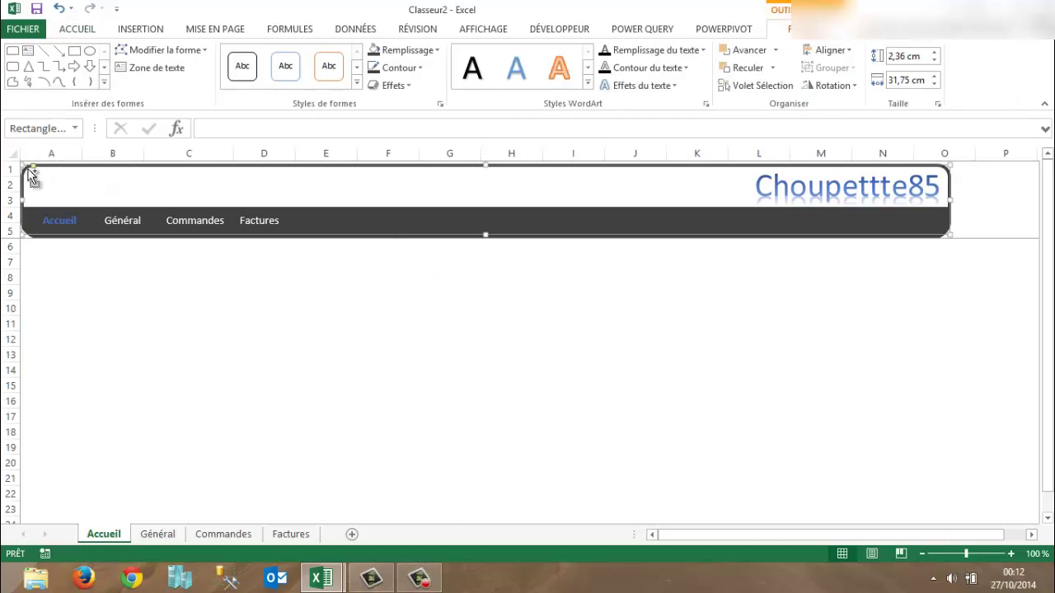
key(Escape)
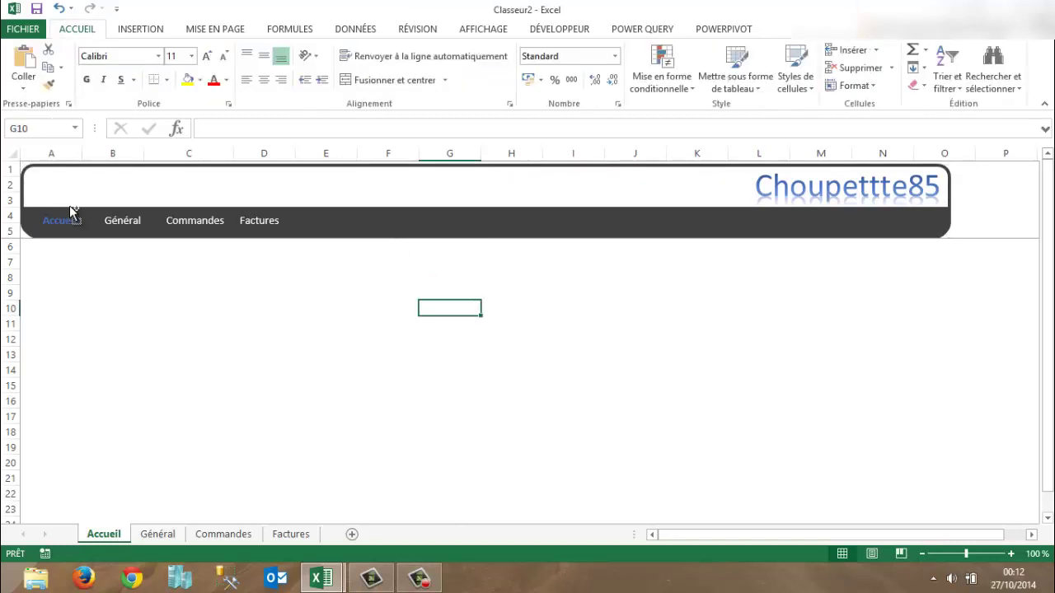
click(33, 168)
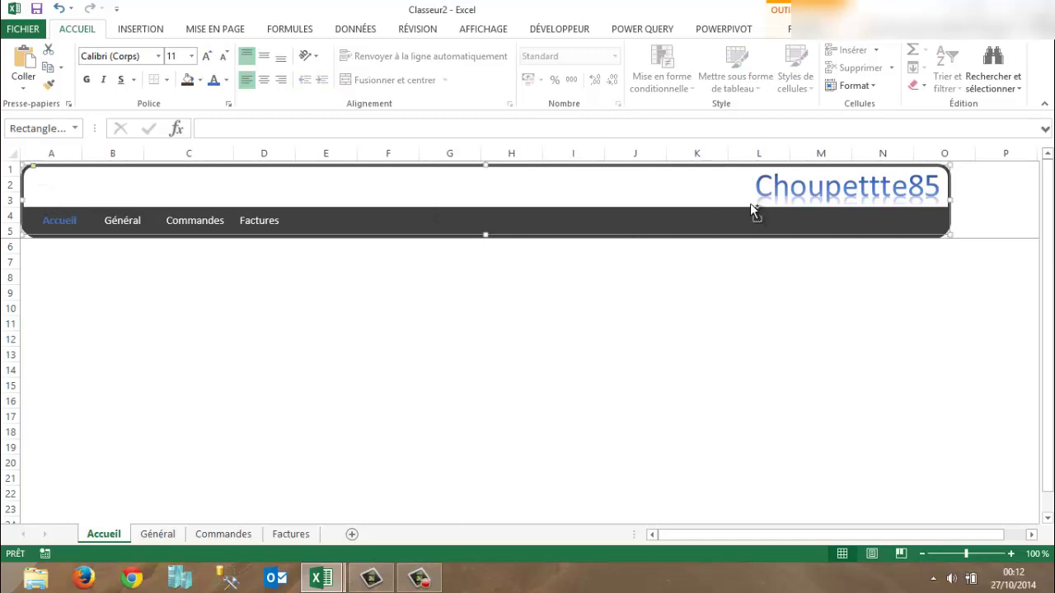
key(Escape)
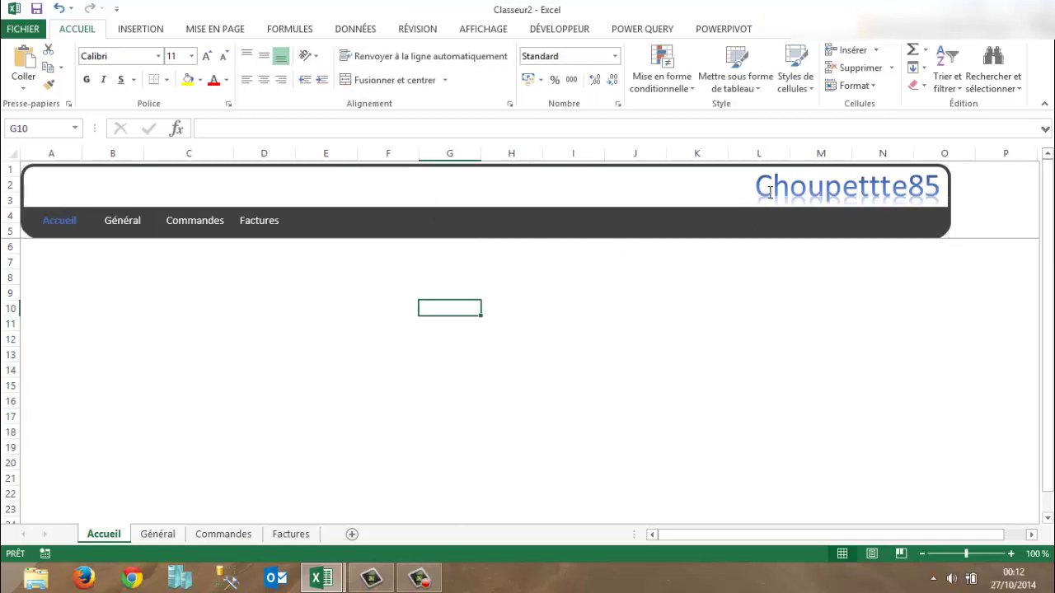
click(768, 190)
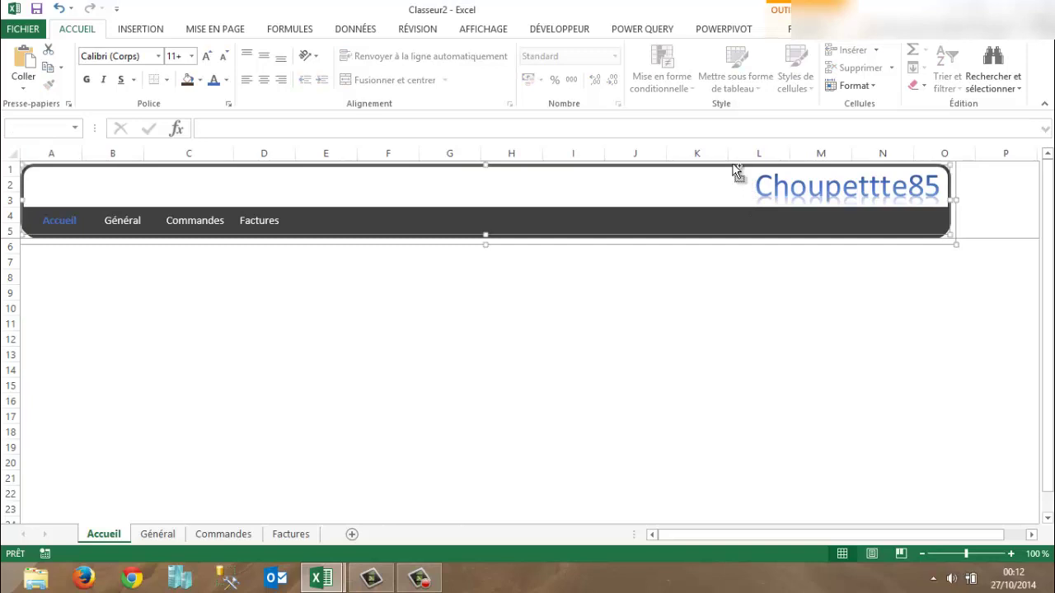
right_click(910, 180)
mouse_move(939, 270)
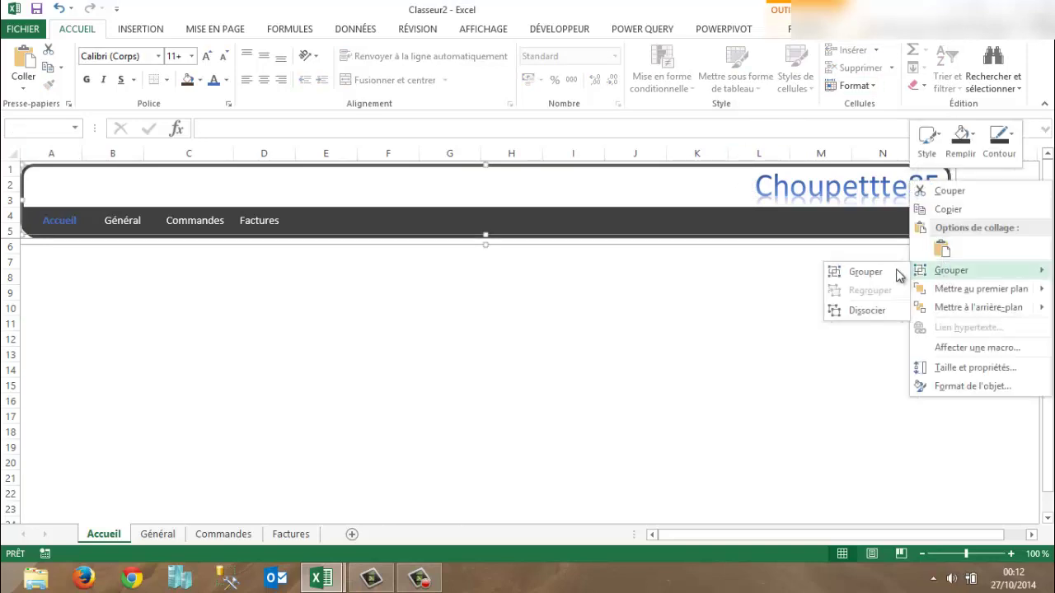
click(871, 272)
click(809, 277)
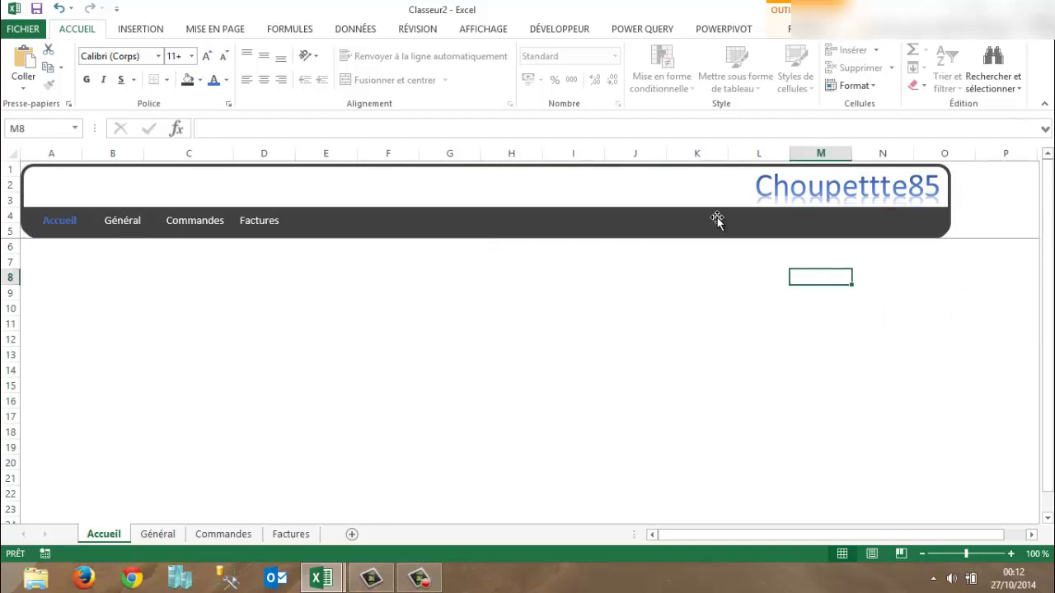
Step: Move the whole grouped banner down the sheet, then place it back over rows 1 to 5, slightly inset from column A's left edge
drag(669, 173, 688, 156)
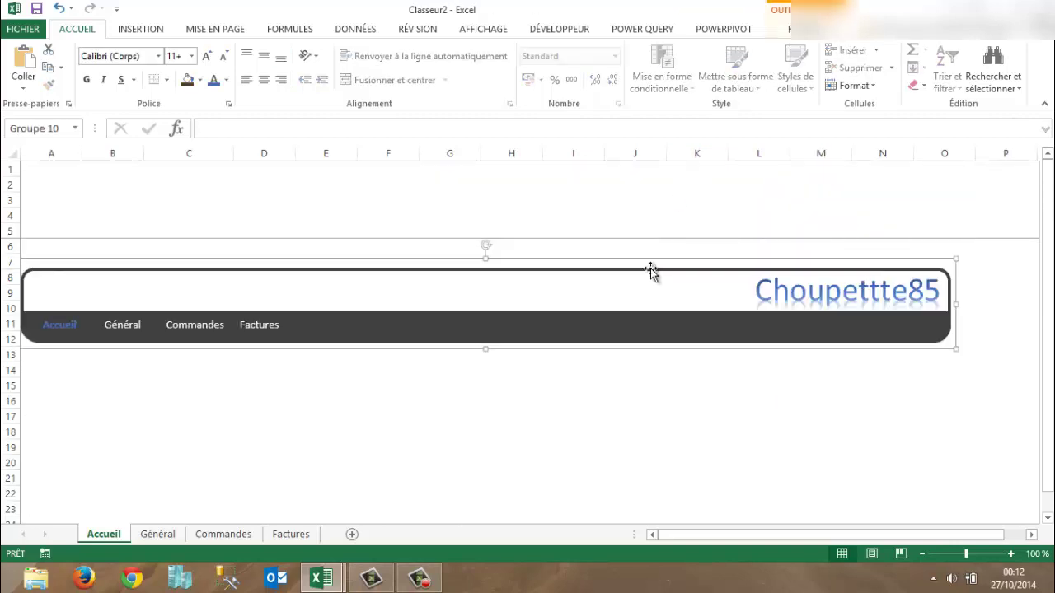
drag(634, 271, 631, 160)
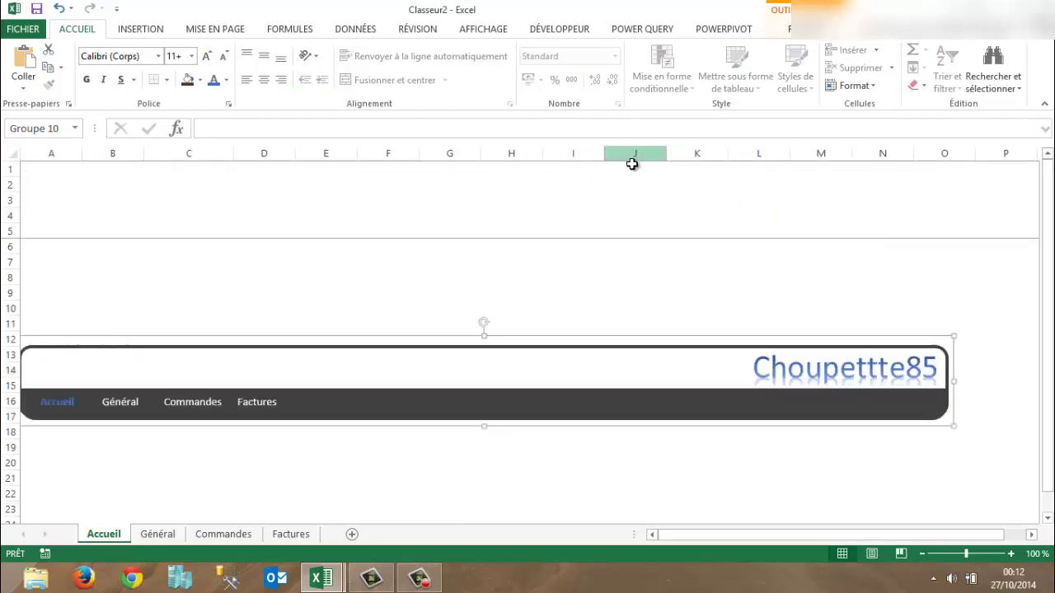
drag(594, 345, 610, 173)
click(598, 304)
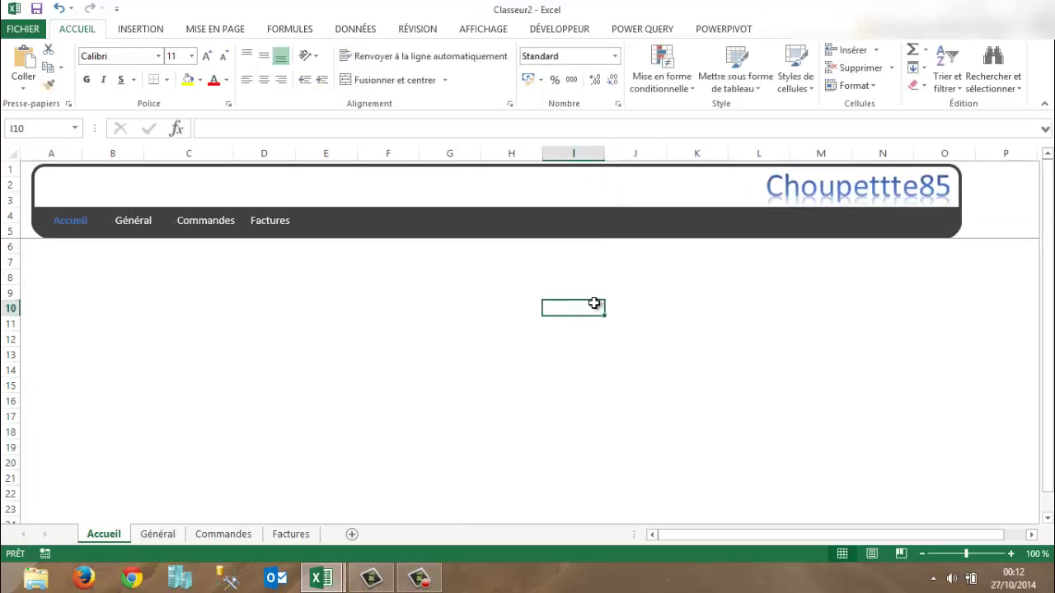
click(321, 366)
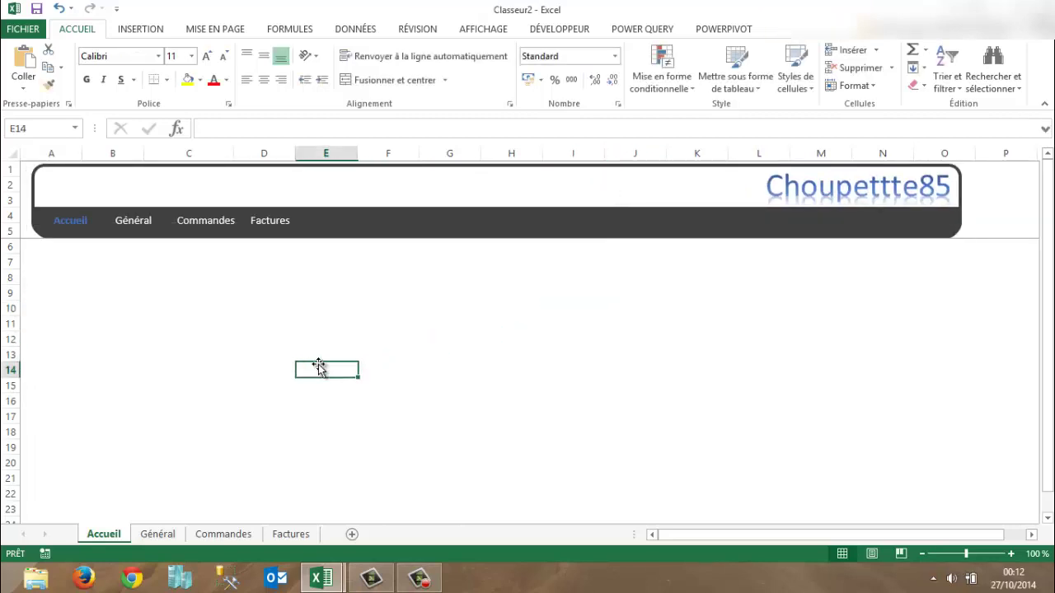
Step: Look at the banners on the Général, Commandes and Factures sheets, then return to the Accueil sheet
click(159, 535)
click(230, 537)
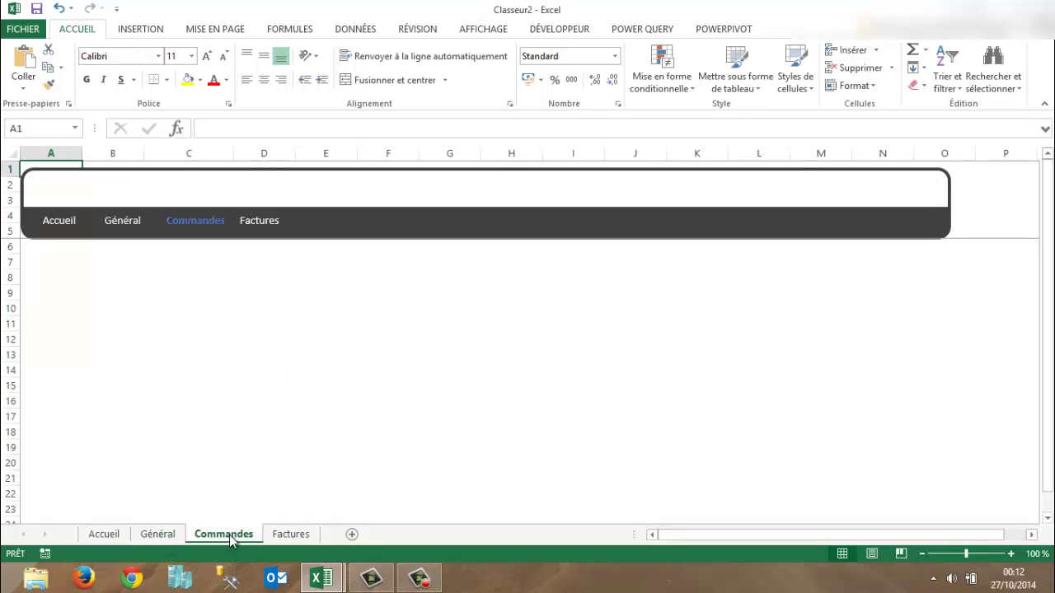
click(300, 538)
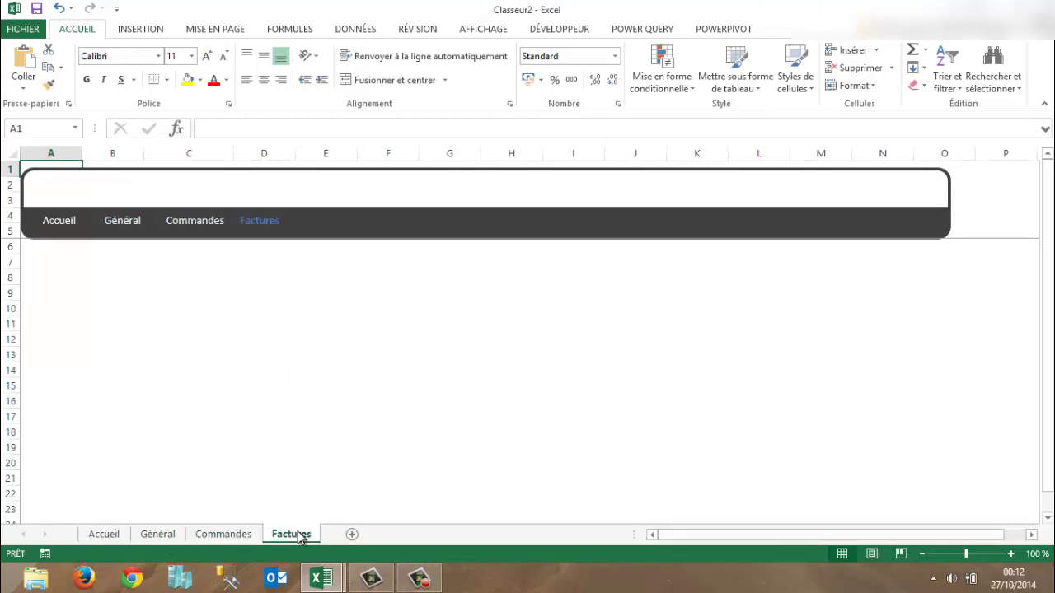
click(108, 535)
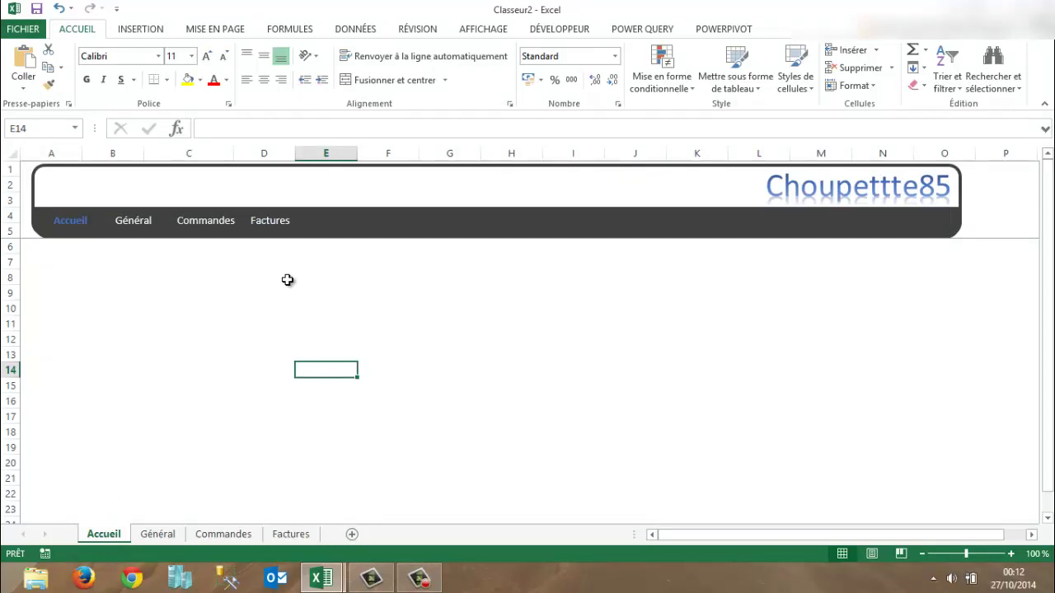
Step: Test the banner's Général, Commandes and Factures hyperlinks one after another, then go back to the Accueil sheet
click(132, 222)
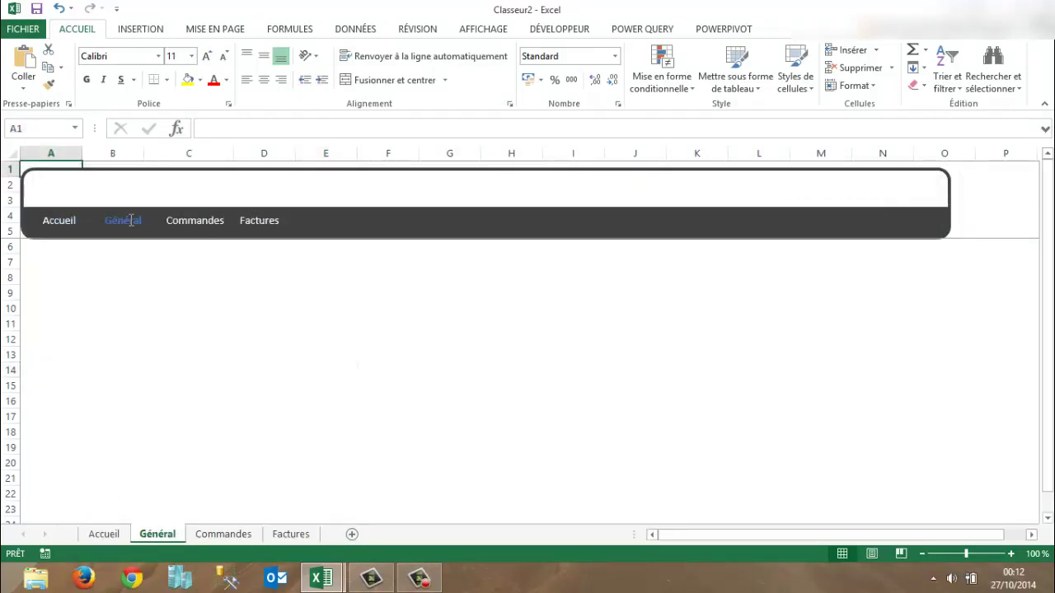
click(195, 224)
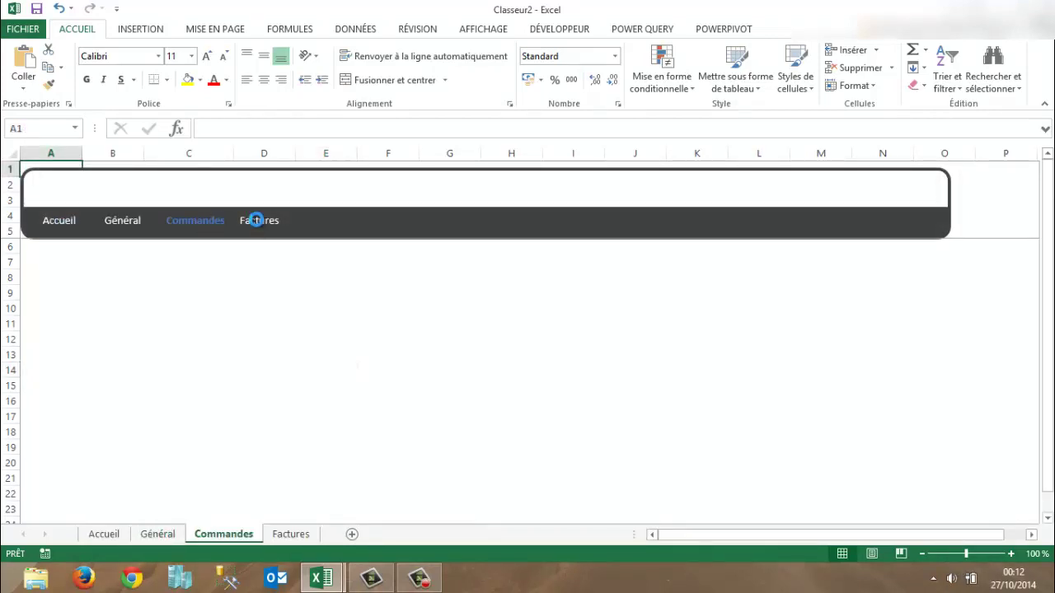
click(257, 220)
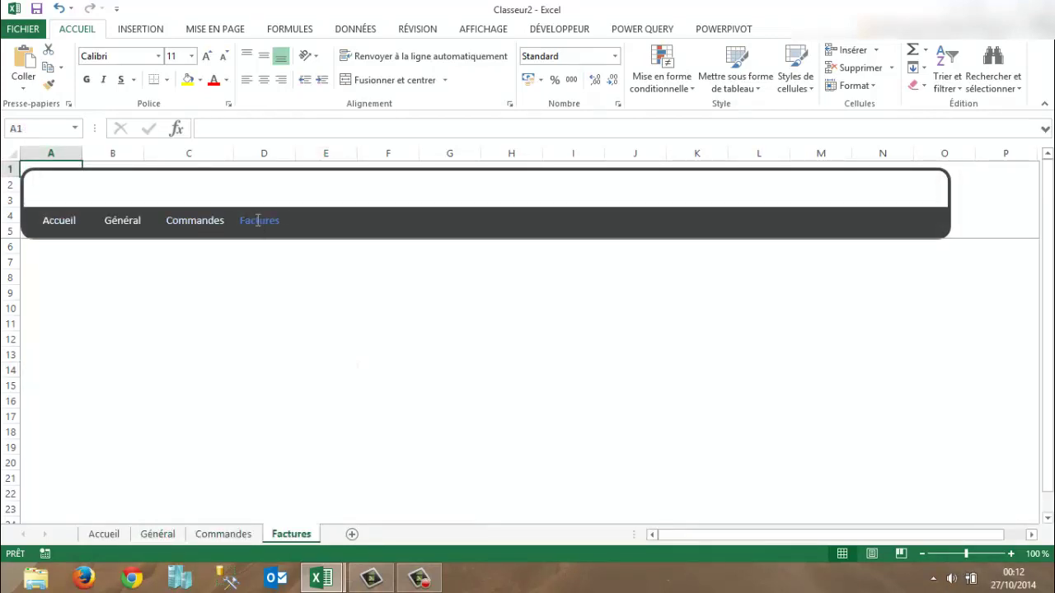
click(104, 535)
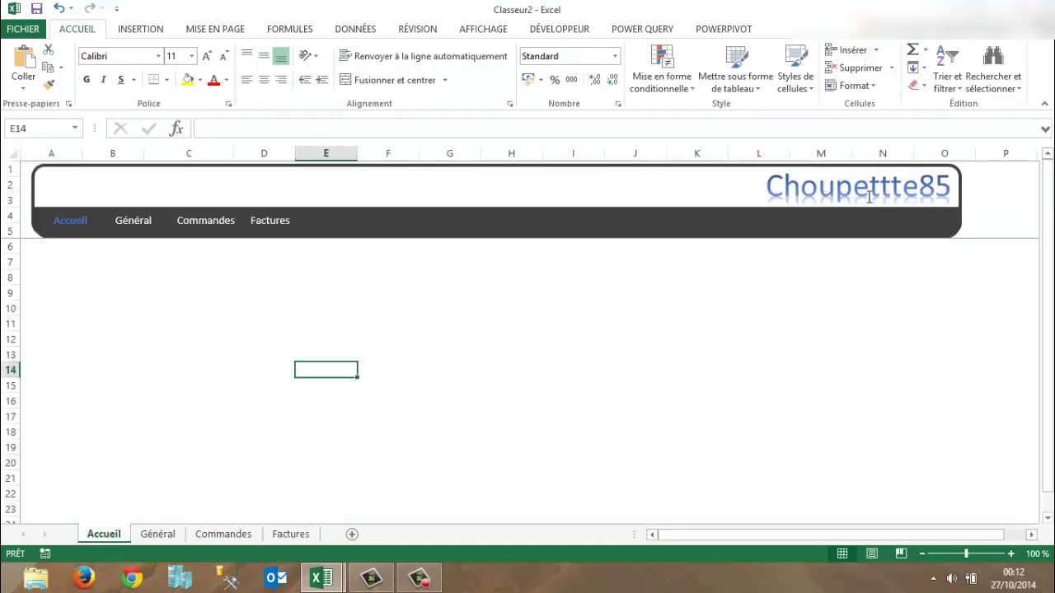
Step: Compare the banner on the Accueil sheet with those on the other three sheets, ending on Accueil
click(155, 534)
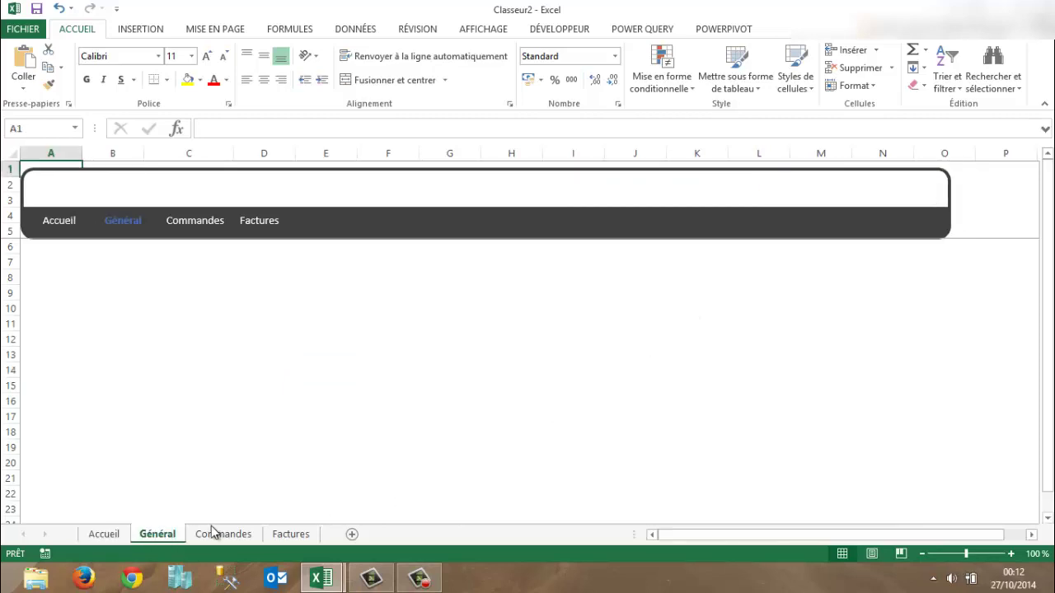
click(240, 534)
click(290, 534)
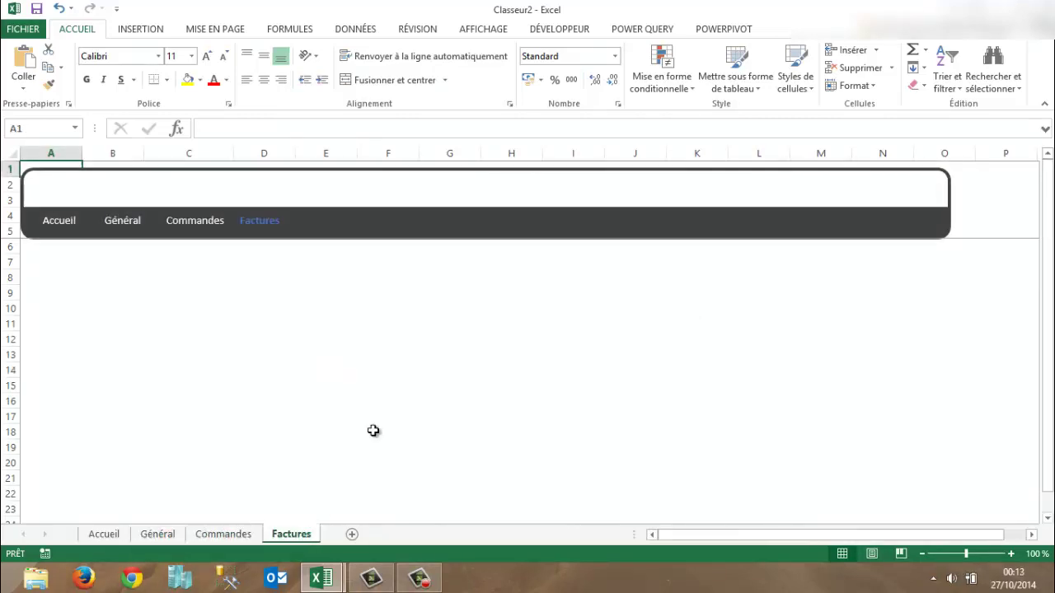
click(231, 536)
click(169, 535)
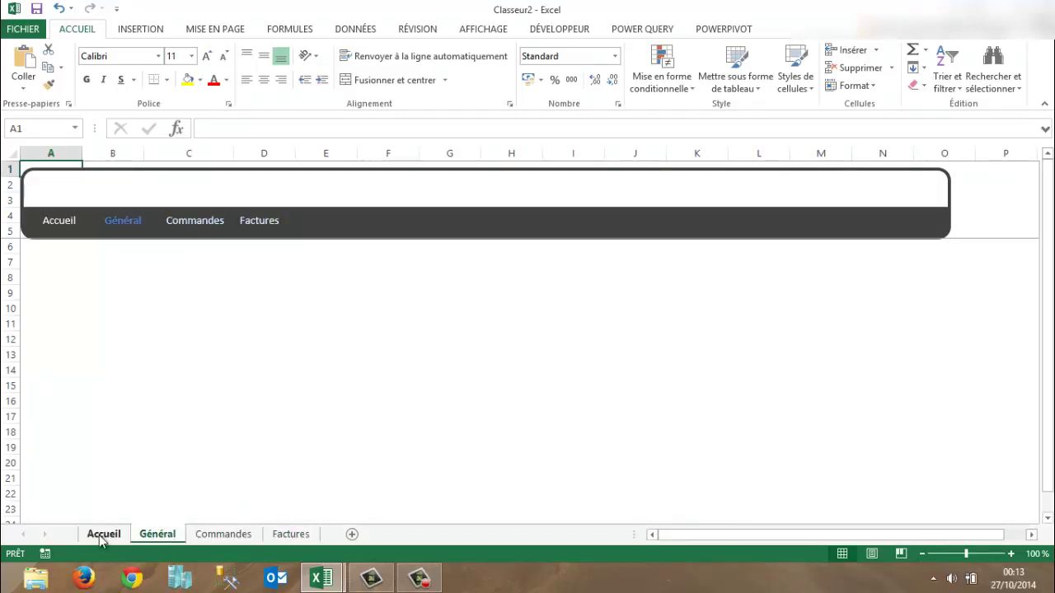
click(100, 536)
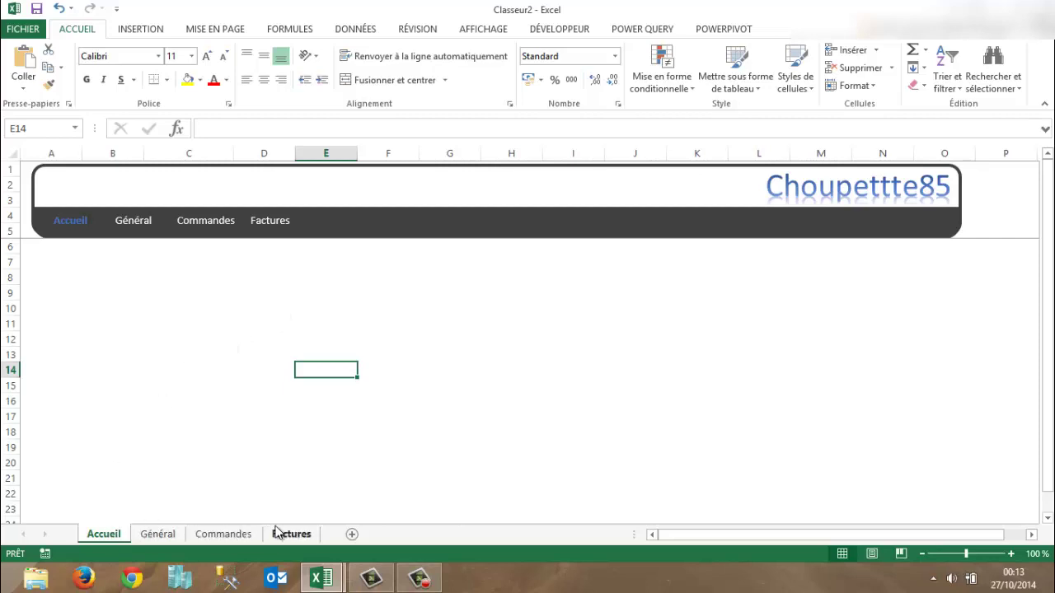
click(158, 535)
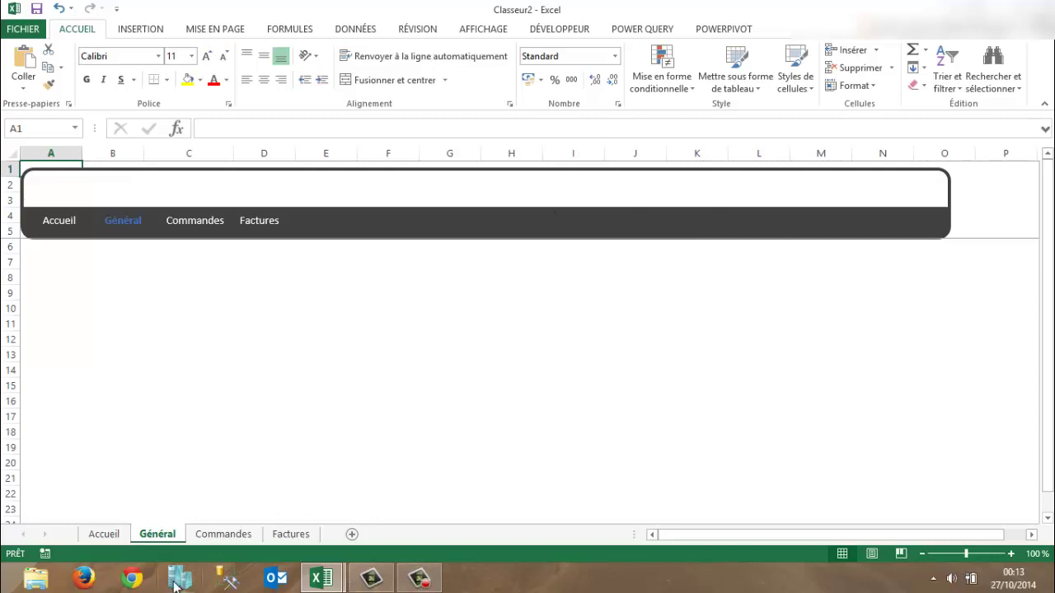
click(109, 535)
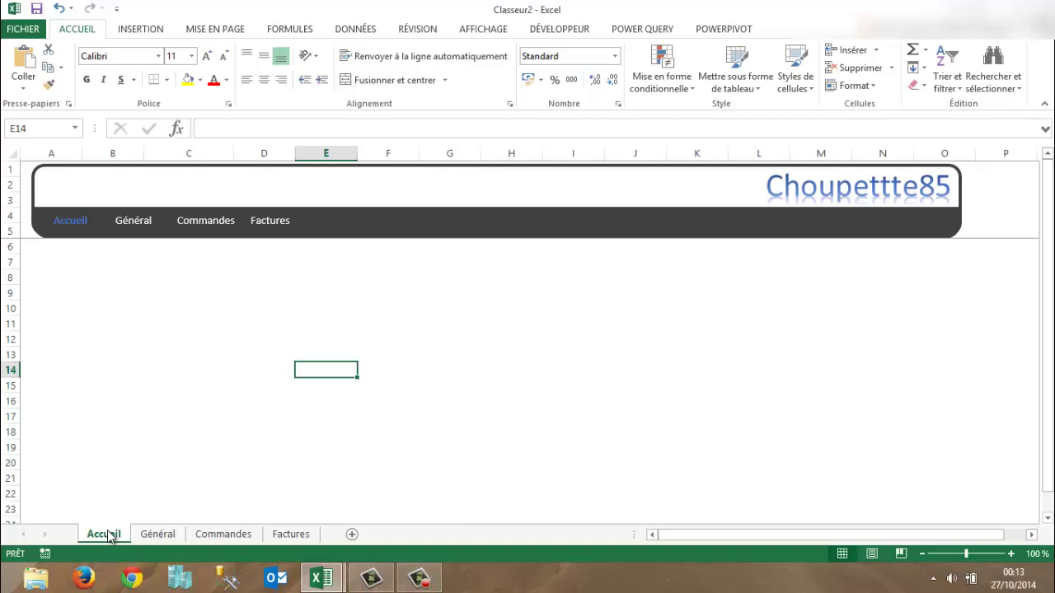
click(419, 578)
click(1030, 520)
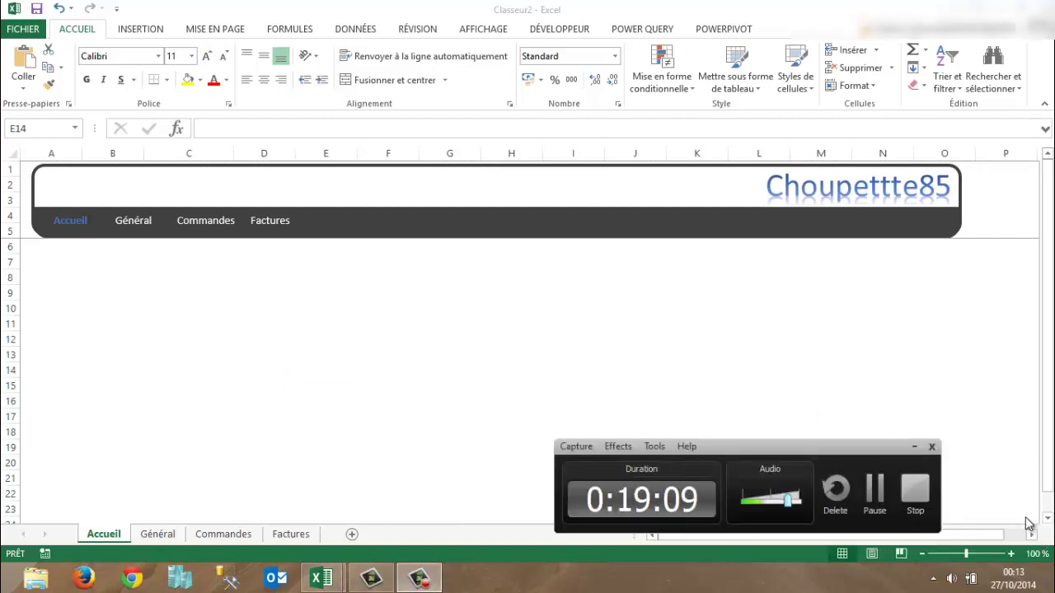